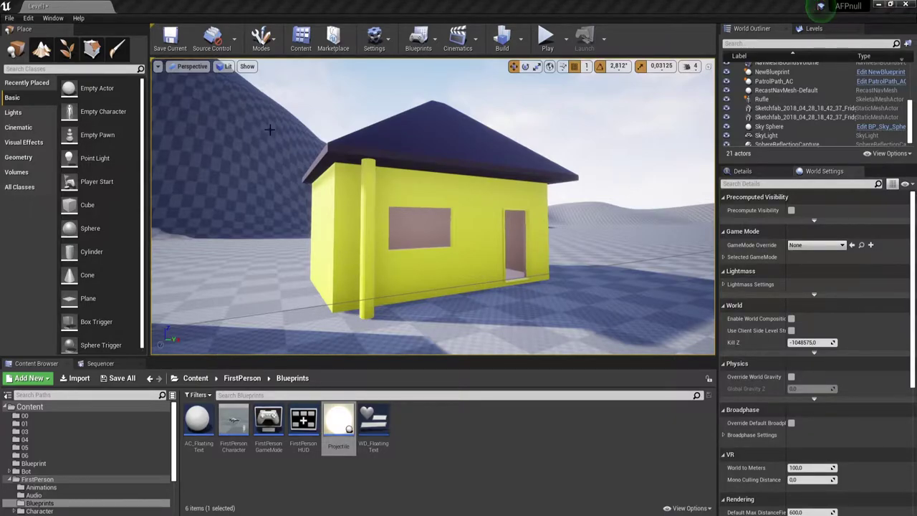
Step: Return the Content Browser to the top-level Content folder
{"action": "left_click", "coordinate": [196, 379]}
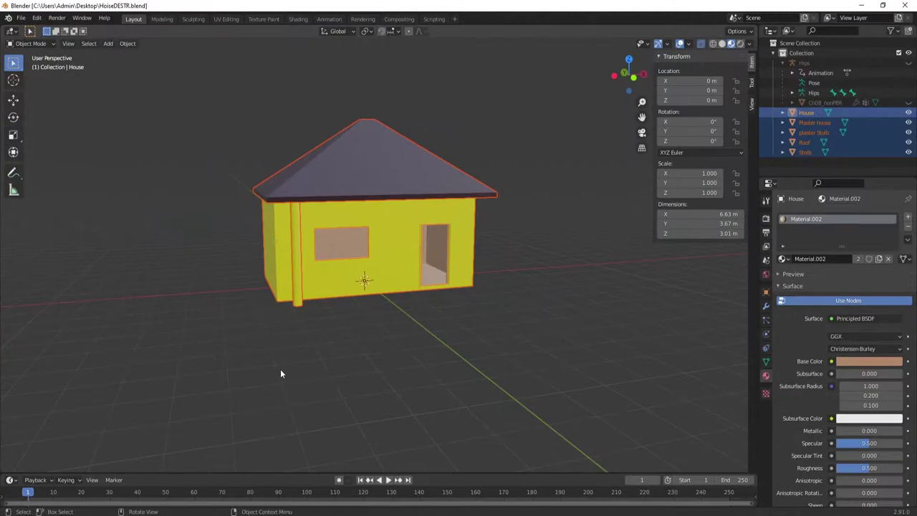
Step: Deselect all house parts, hide the Roof, and look down into the roofless house
{"action": "scroll", "coordinate": [424, 278], "scroll_direction": "up", "scroll_amount": 2}
{"action": "scroll", "coordinate": [424, 278], "scroll_direction": "up", "scroll_amount": 2}
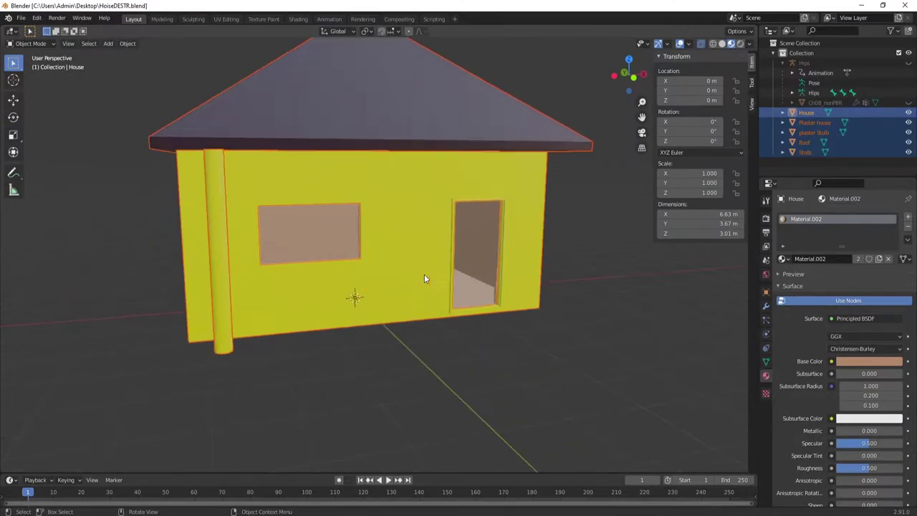
{"action": "left_click", "coordinate": [789, 165]}
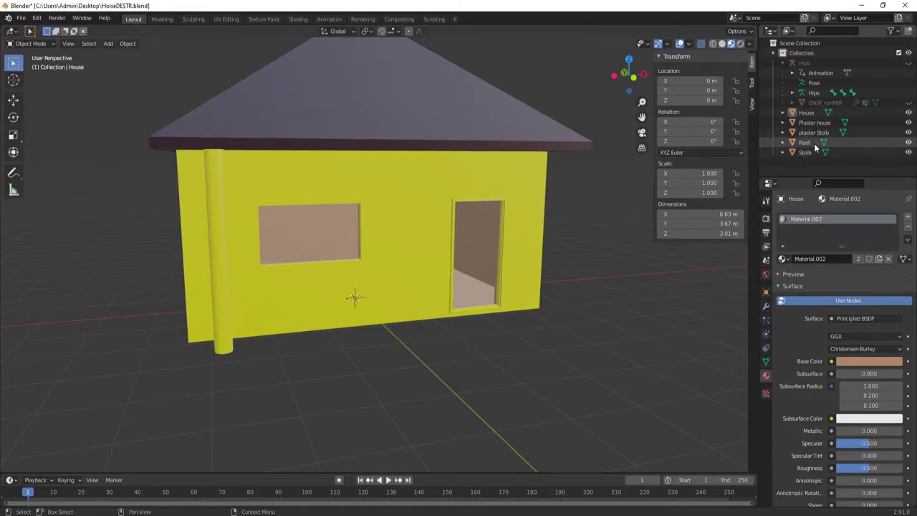
{"action": "left_click", "coordinate": [909, 141]}
{"action": "right_click", "coordinate": [578, 104]}
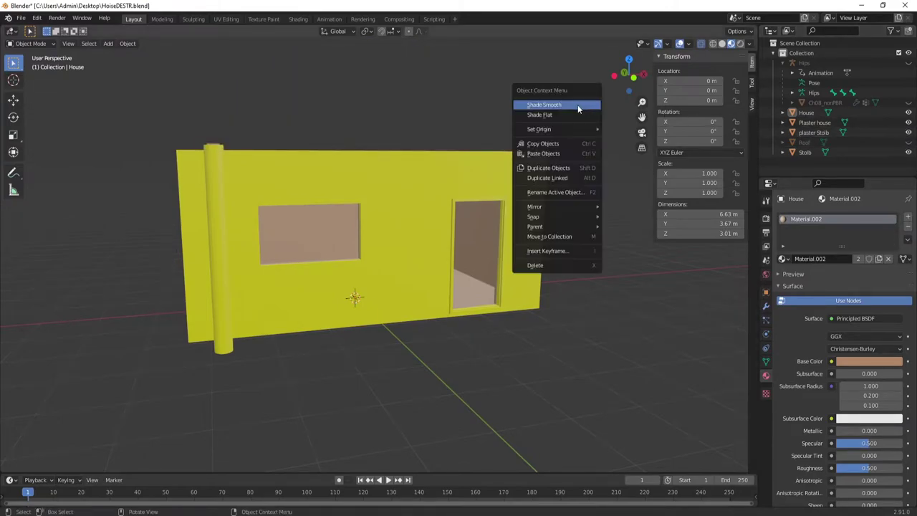
{"action": "mouse_move", "coordinate": [621, 337]}
{"action": "middle_mouse_down"}
{"action": "mouse_move", "coordinate": [576, 370]}
{"action": "mouse_move", "coordinate": [447, 300]}
{"action": "middle_mouse_up"}
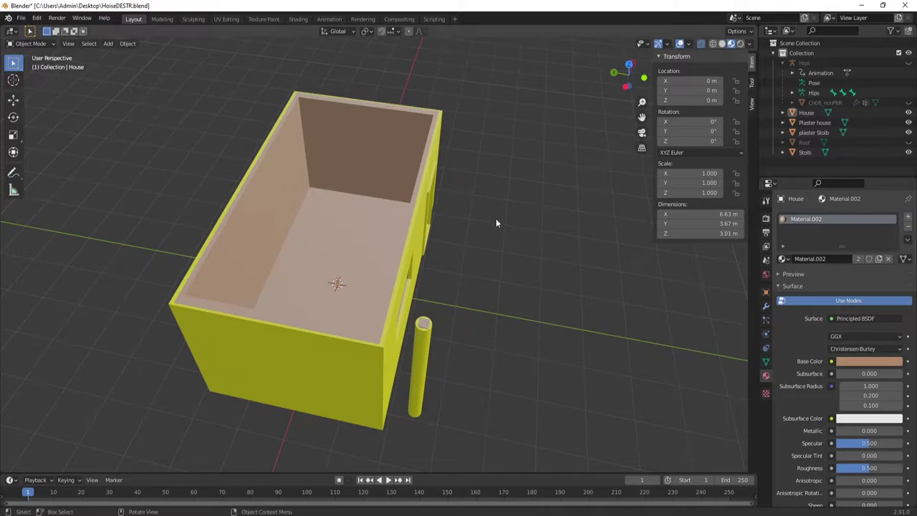
Step: Hide the yellow Plaster house walls and orbit around the bare inner house
{"action": "mouse_move", "coordinate": [496, 220]}
{"action": "middle_mouse_down"}
{"action": "mouse_move", "coordinate": [449, 199]}
{"action": "mouse_move", "coordinate": [412, 199]}
{"action": "middle_mouse_up"}
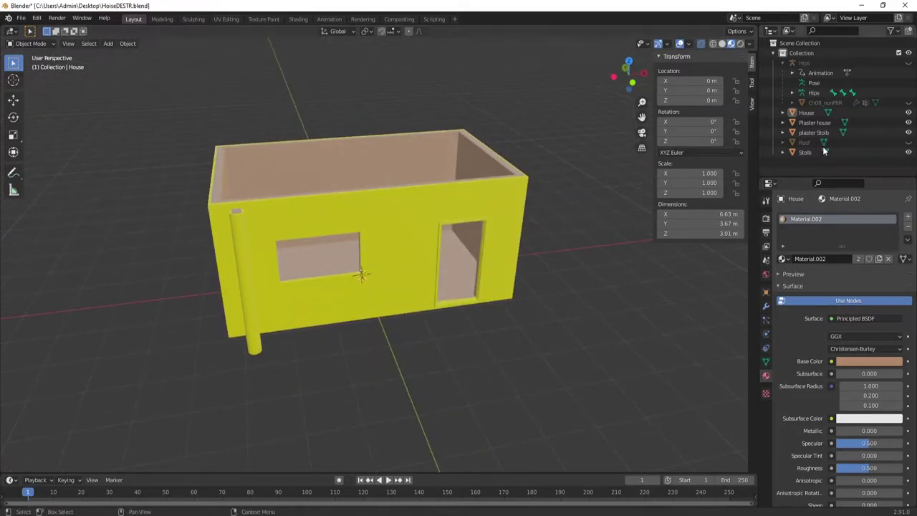
{"action": "left_click", "coordinate": [908, 122]}
{"action": "left_click", "coordinate": [909, 122]}
{"action": "left_click", "coordinate": [909, 123]}
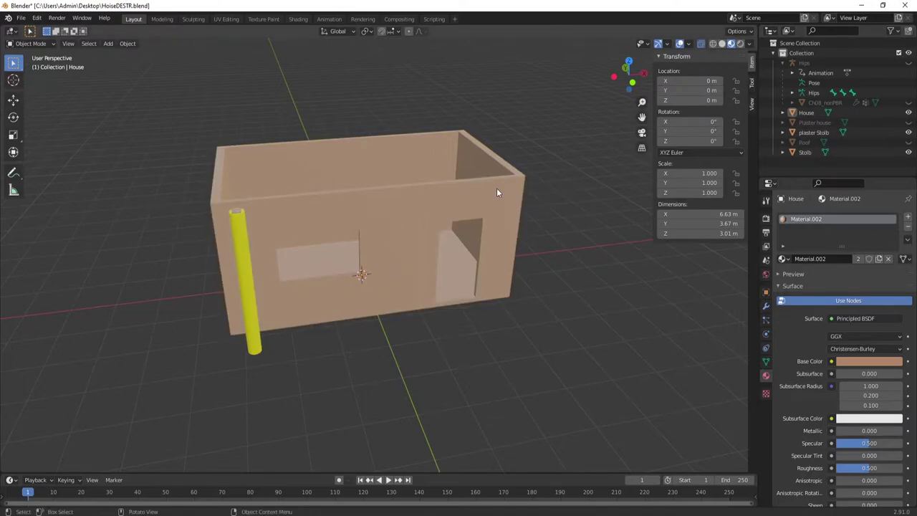
{"action": "middle_click_drag", "start_coordinate": [495, 200], "coordinate": [483, 201]}
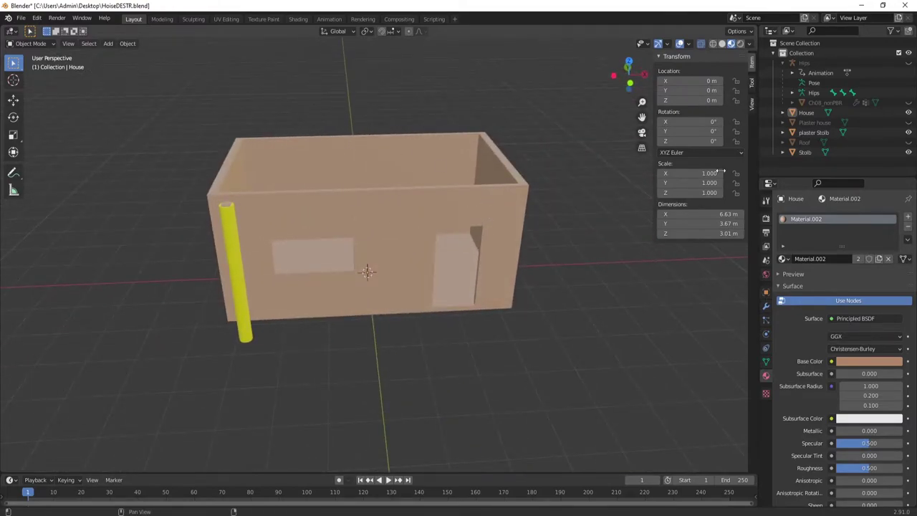
{"action": "middle_click_drag", "start_coordinate": [410, 227], "coordinate": [437, 245]}
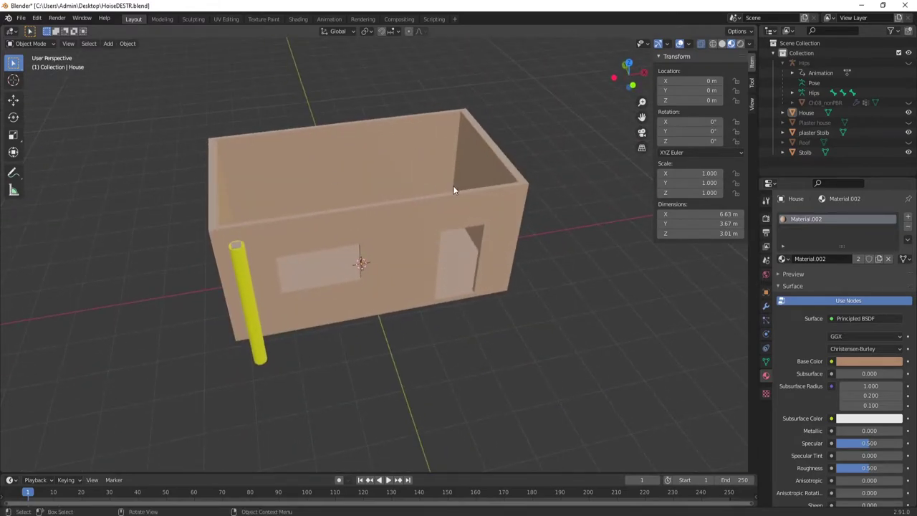
Step: Select the Stolb post and move in close to it and the wall
{"action": "left_click", "coordinate": [803, 154]}
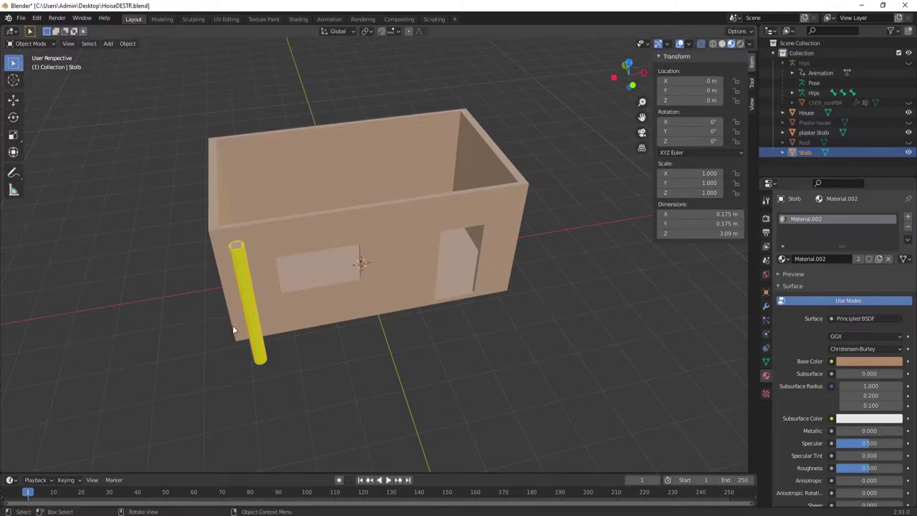
{"action": "middle_click_drag", "start_coordinate": [429, 222], "coordinate": [313, 334]}
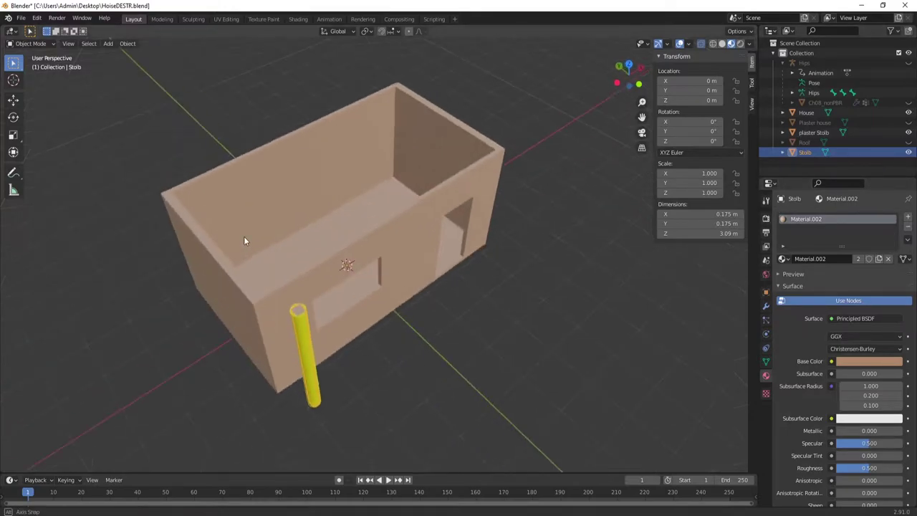
{"action": "scroll", "coordinate": [313, 334], "scroll_direction": "up", "scroll_amount": 5}
{"action": "mouse_move", "coordinate": [331, 371]}
{"action": "middle_mouse_down"}
{"action": "mouse_move", "coordinate": [344, 385]}
{"action": "mouse_move", "coordinate": [379, 322]}
{"action": "middle_mouse_up"}
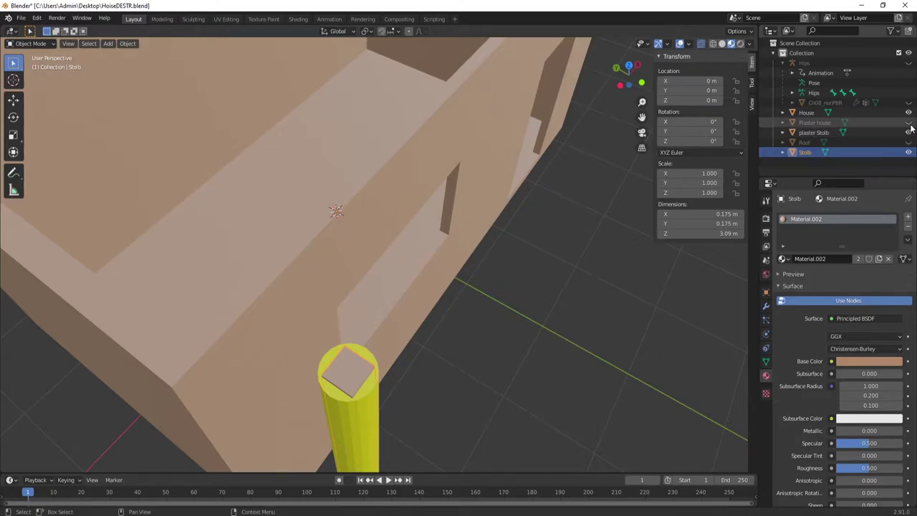
{"action": "middle_click_drag", "start_coordinate": [365, 240], "coordinate": [595, 249]}
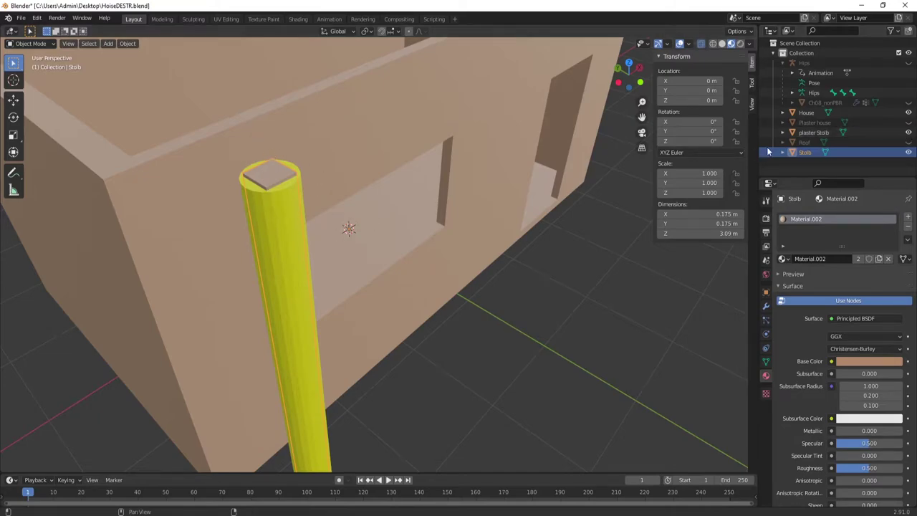
Step: Toggle the plaster Stolb pillar on and off to compare, leaving it visible
{"action": "left_click", "coordinate": [910, 132]}
{"action": "left_click", "coordinate": [909, 133]}
{"action": "left_click", "coordinate": [910, 133]}
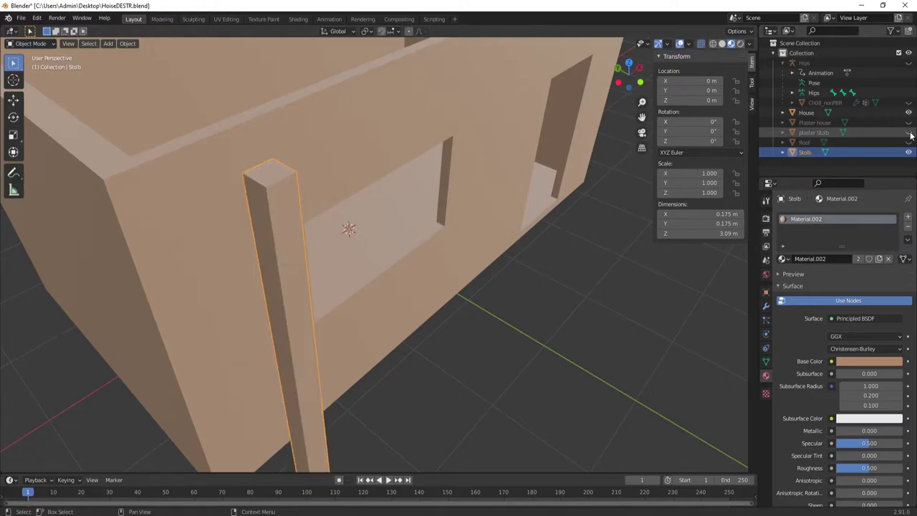
{"action": "left_click", "coordinate": [909, 133]}
{"action": "left_click", "coordinate": [909, 133]}
{"action": "left_click", "coordinate": [909, 133]}
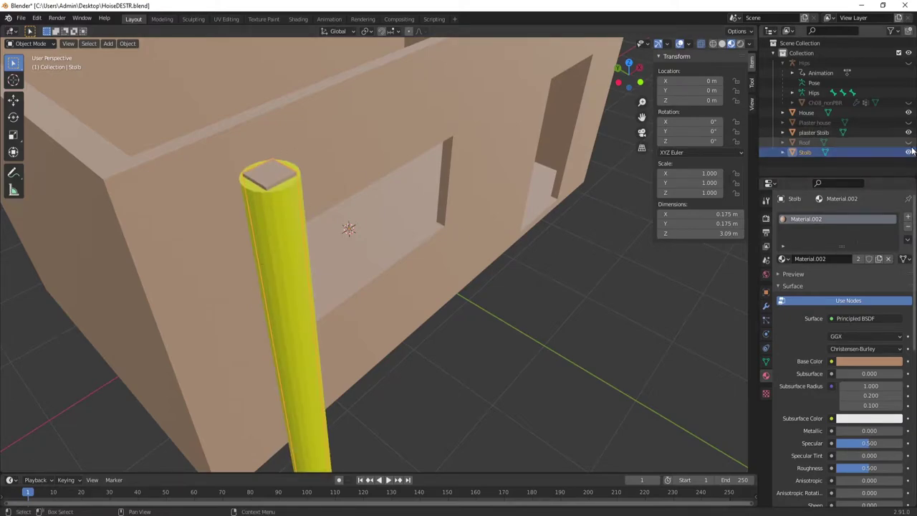
{"action": "mouse_move", "coordinate": [504, 175]}
{"action": "middle_mouse_down"}
{"action": "mouse_move", "coordinate": [470, 170]}
{"action": "mouse_move", "coordinate": [519, 198]}
{"action": "mouse_move", "coordinate": [544, 199]}
{"action": "middle_mouse_up"}
{"action": "scroll", "coordinate": [469, 170], "scroll_direction": "down", "scroll_amount": 5}
{"action": "scroll", "coordinate": [481, 182], "scroll_direction": "up", "scroll_amount": 3}
{"action": "scroll", "coordinate": [465, 195], "scroll_direction": "down", "scroll_amount": 4}
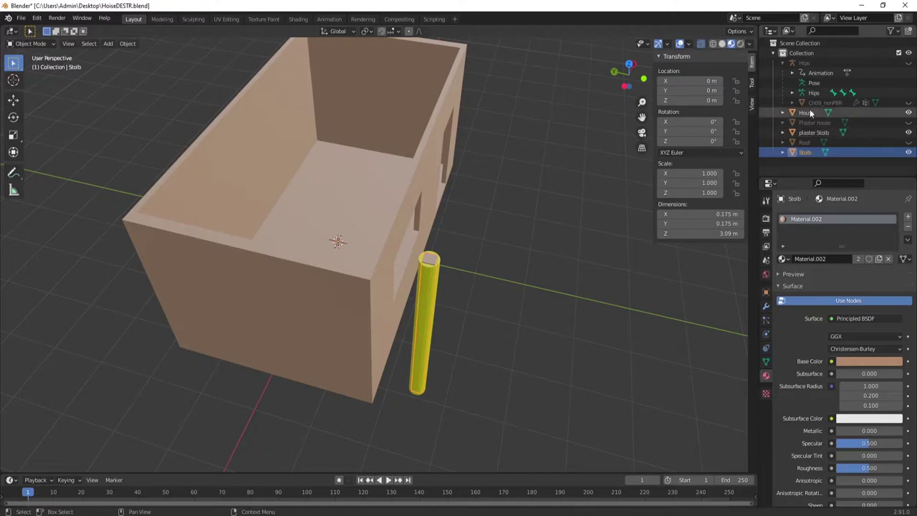
Step: Unhide the yellow Plaster house walls and zoom in around the window opening
{"action": "left_click", "coordinate": [909, 122]}
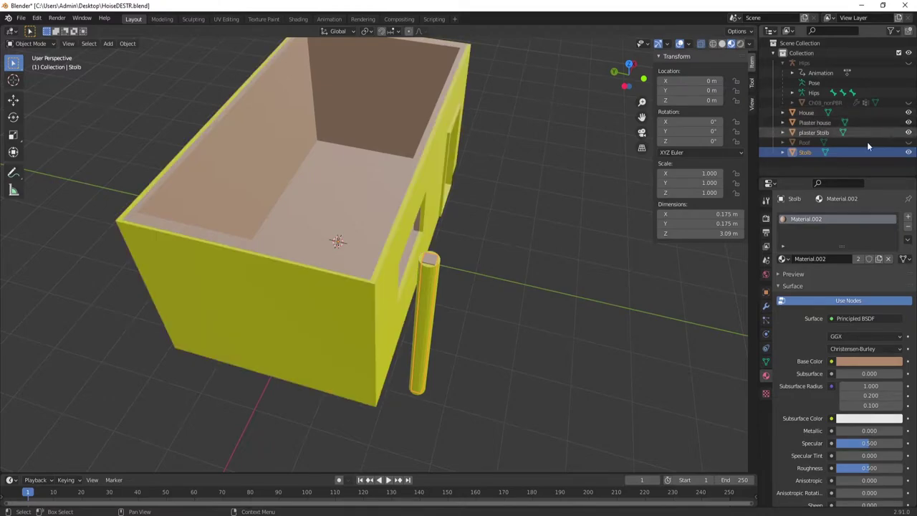
{"action": "scroll", "coordinate": [418, 250], "scroll_direction": "up", "scroll_amount": 3}
{"action": "middle_click_drag", "start_coordinate": [418, 250], "coordinate": [437, 256]}
{"action": "scroll", "coordinate": [438, 256], "scroll_direction": "up", "scroll_amount": 3}
{"action": "scroll", "coordinate": [444, 262], "scroll_direction": "down", "scroll_amount": 2}
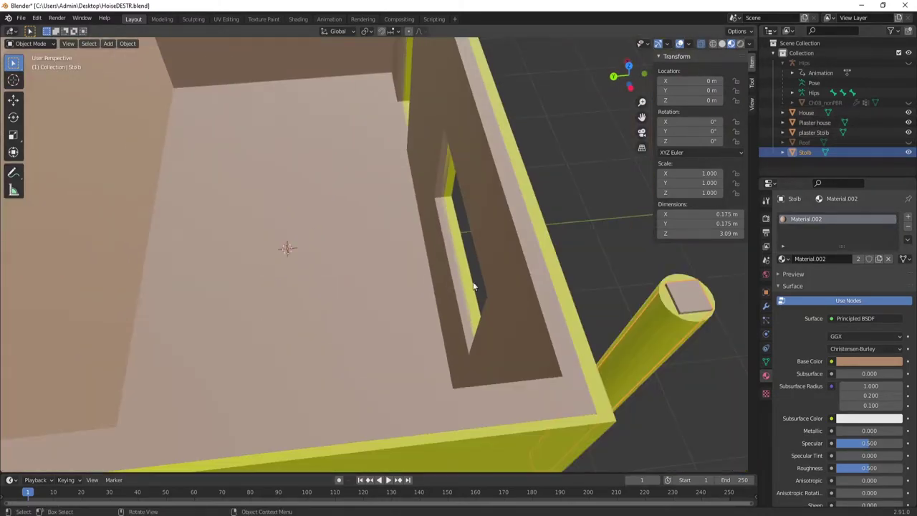
{"action": "middle_click_drag", "start_coordinate": [476, 286], "coordinate": [476, 294]}
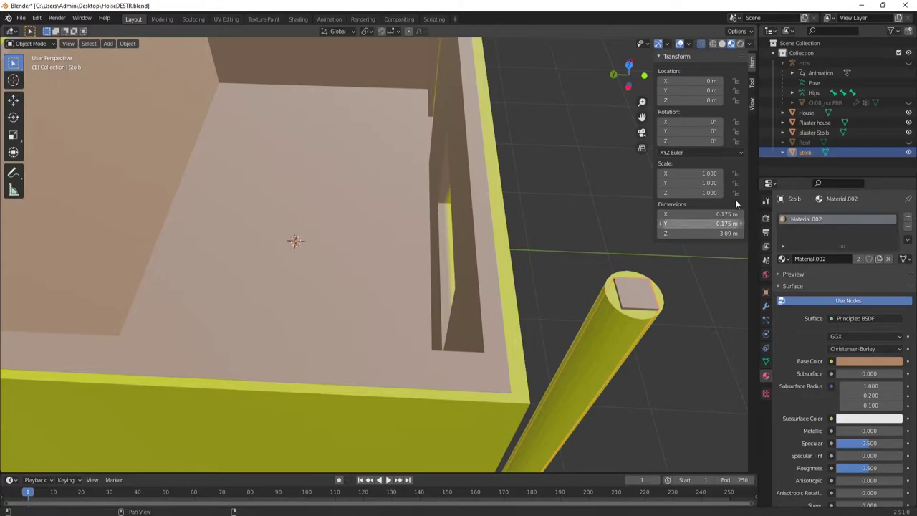
Step: Toggle the Plaster house walls repeatedly to compare them with the inner walls, ending visible
{"action": "left_click", "coordinate": [908, 122]}
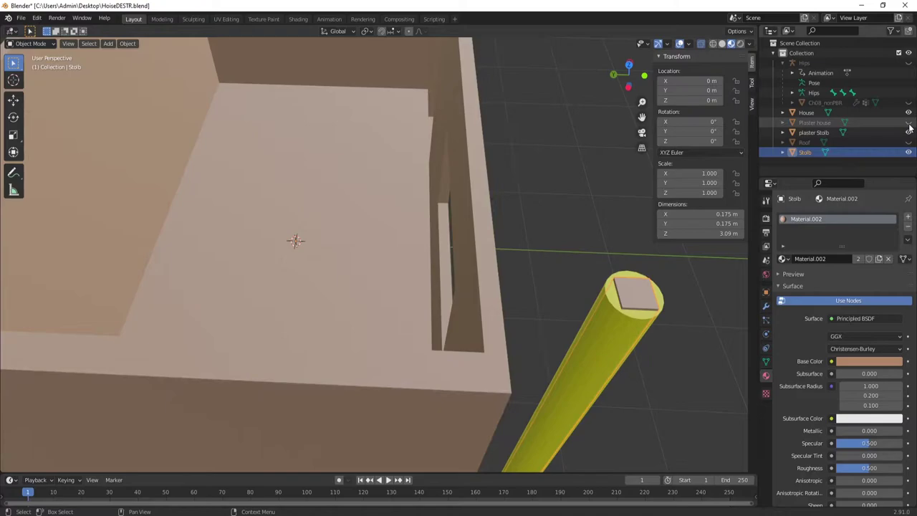
{"action": "left_click", "coordinate": [909, 123]}
{"action": "left_click", "coordinate": [909, 122]}
{"action": "left_click", "coordinate": [909, 122]}
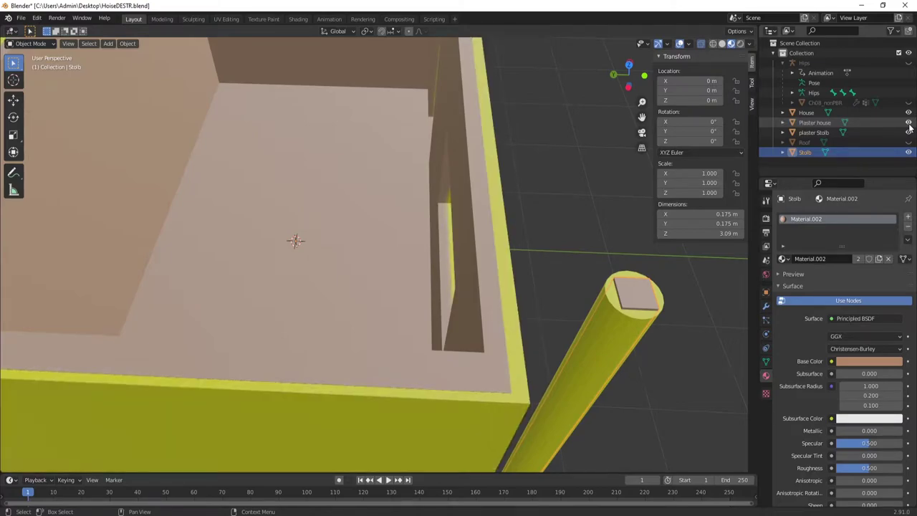
{"action": "left_click", "coordinate": [909, 122]}
{"action": "left_click", "coordinate": [908, 122]}
{"action": "left_click", "coordinate": [909, 122]}
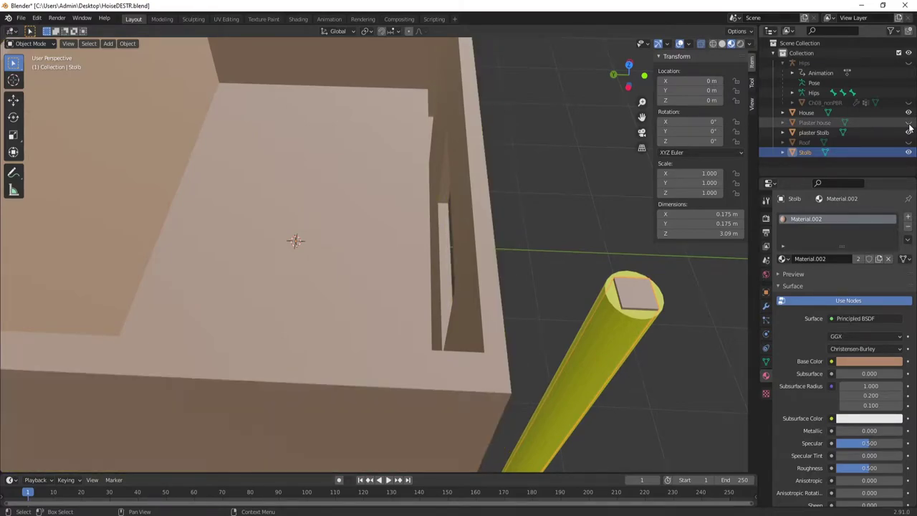
{"action": "left_click", "coordinate": [909, 122]}
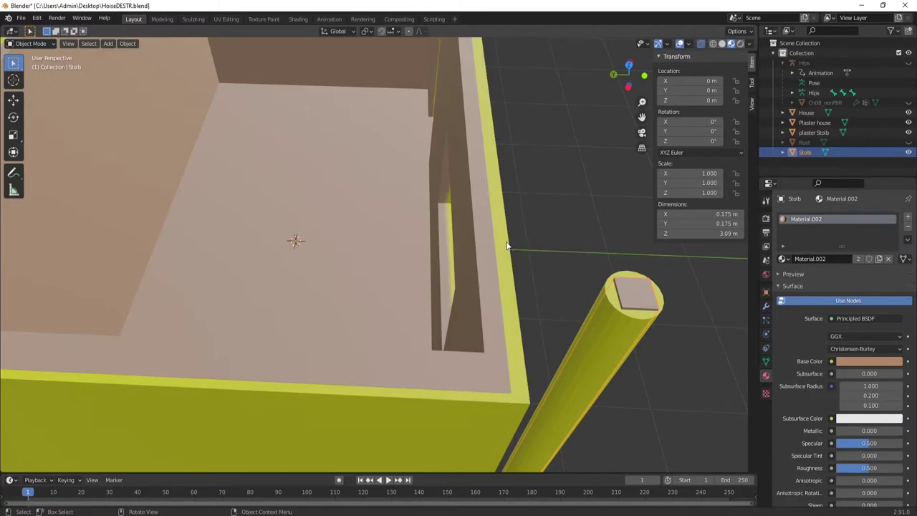
{"action": "scroll", "coordinate": [500, 263], "scroll_direction": "down", "scroll_amount": 2}
Step: Add a Boolean modifier to Plaster house using House as the cutter object
{"action": "left_click", "coordinate": [441, 405]}
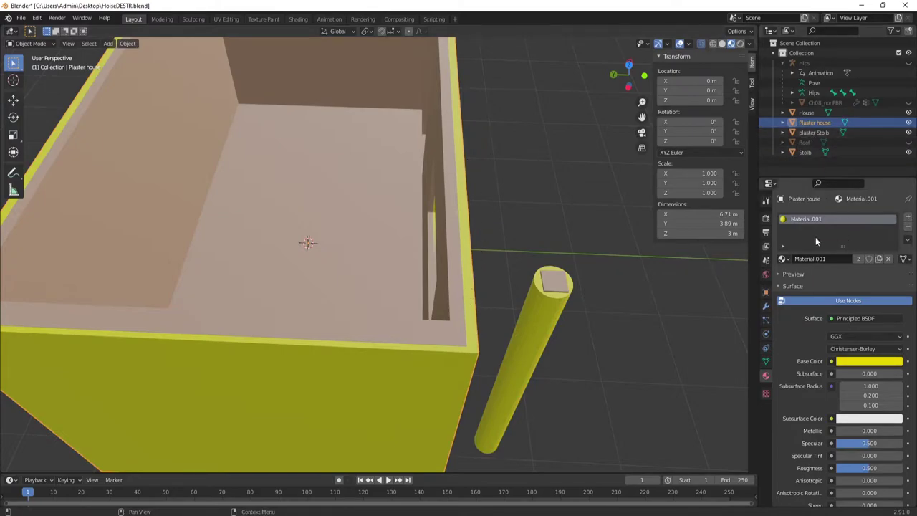
{"action": "left_click", "coordinate": [766, 306]}
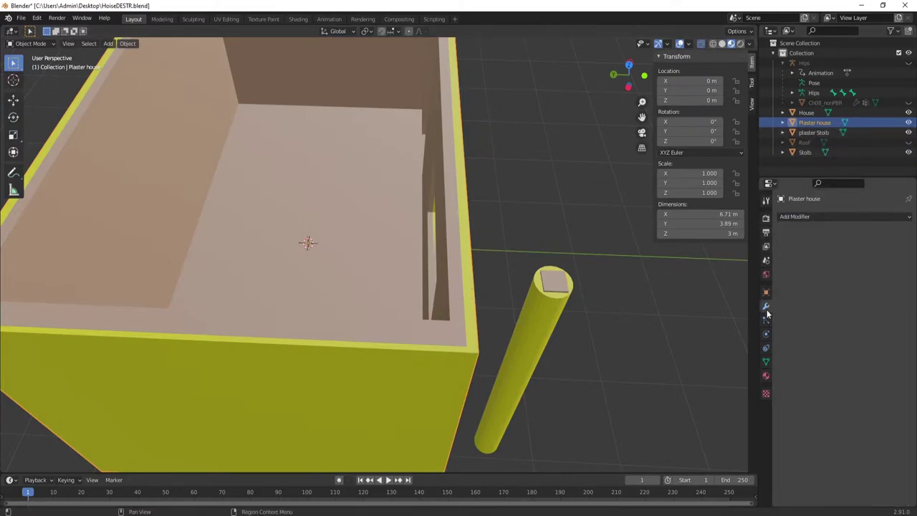
{"action": "left_click", "coordinate": [817, 216]}
{"action": "left_click", "coordinate": [731, 265]}
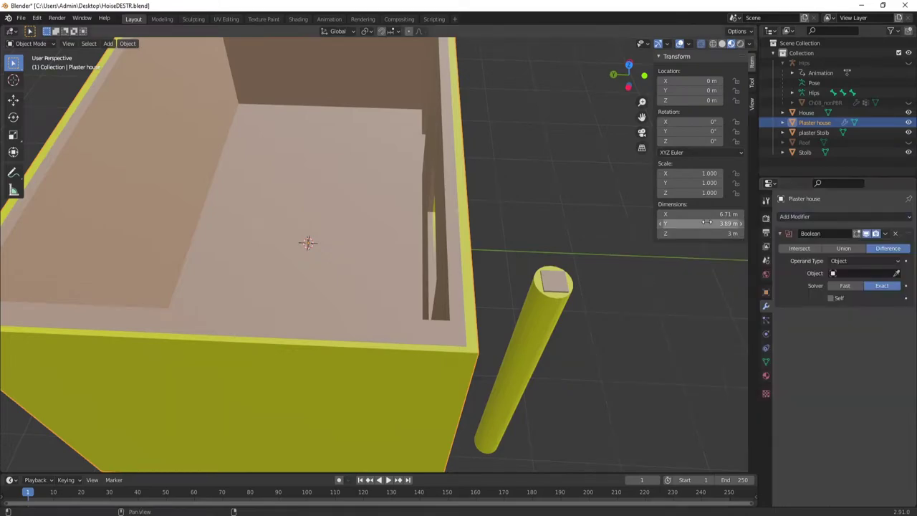
{"action": "left_click", "coordinate": [897, 273]}
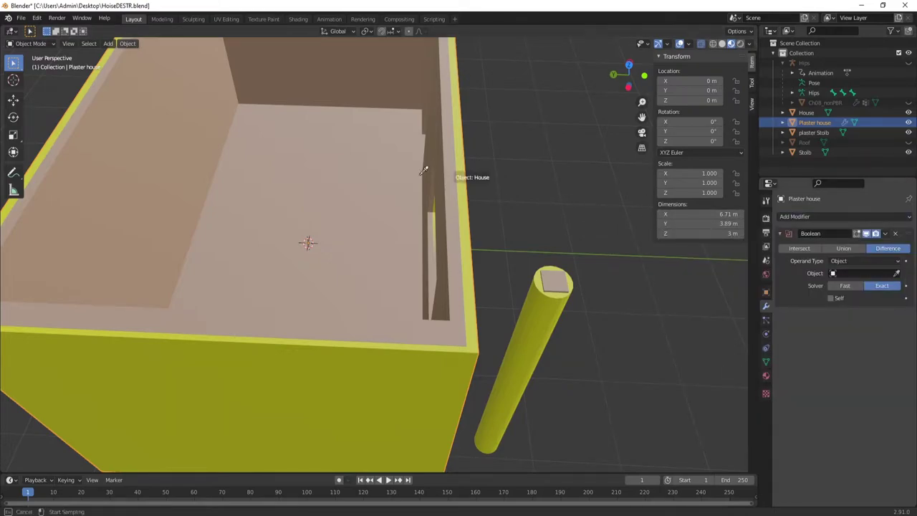
{"action": "left_click", "coordinate": [445, 152]}
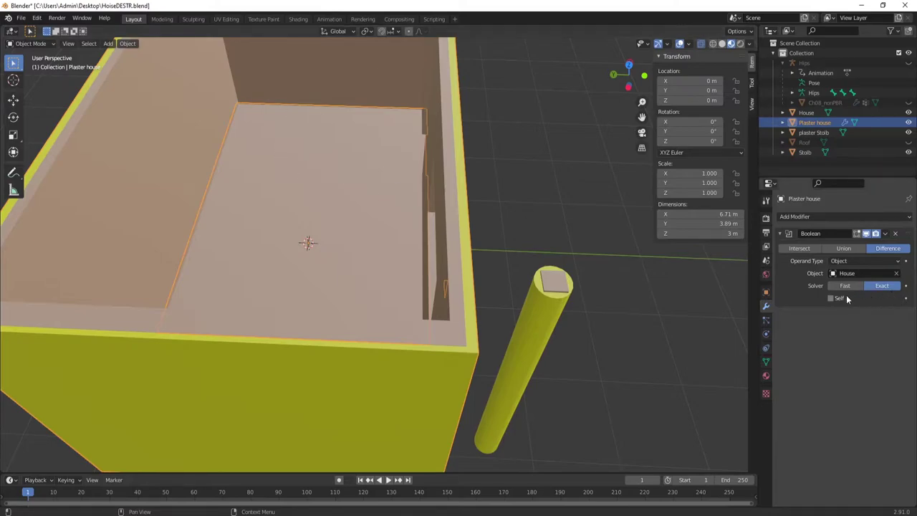
Step: Apply the Boolean modifier and inspect the cut walls from above
{"action": "left_click", "coordinate": [886, 233]}
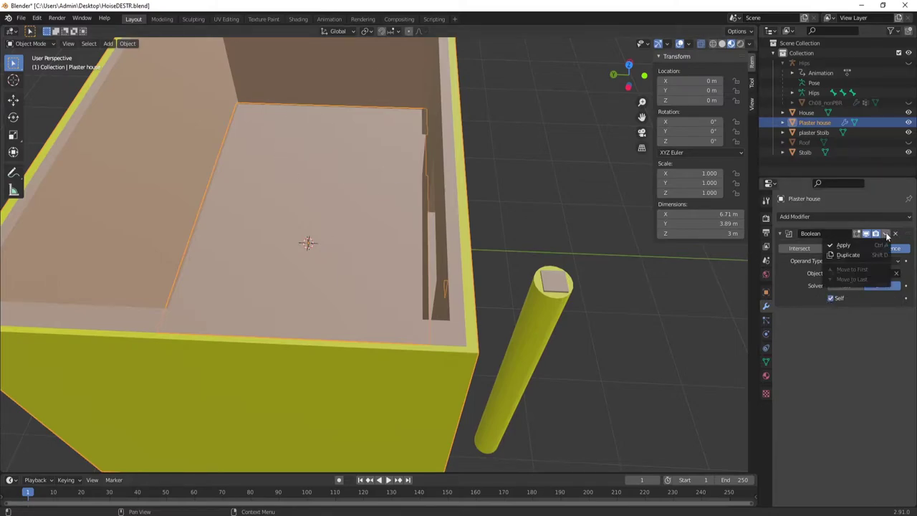
{"action": "left_click", "coordinate": [839, 246]}
{"action": "scroll", "coordinate": [500, 313], "scroll_direction": "up", "scroll_amount": 3}
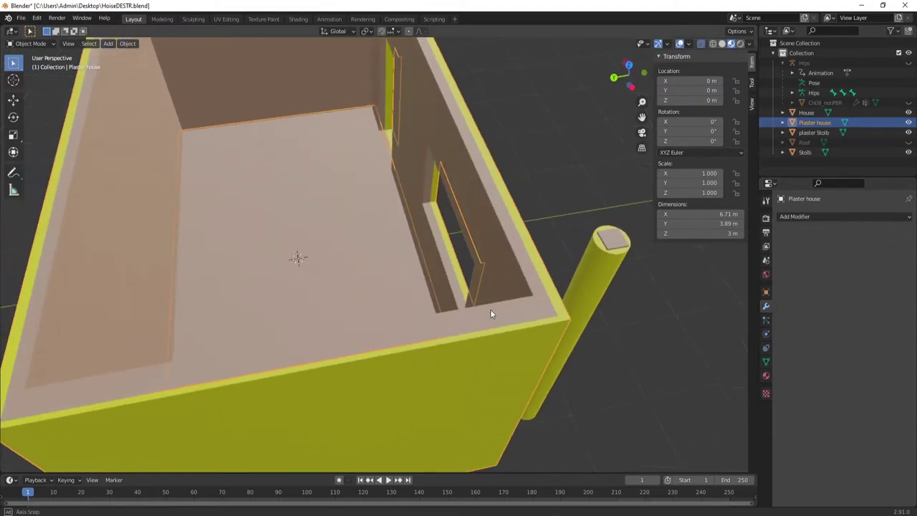
{"action": "scroll", "coordinate": [490, 309], "scroll_direction": "up", "scroll_amount": 3}
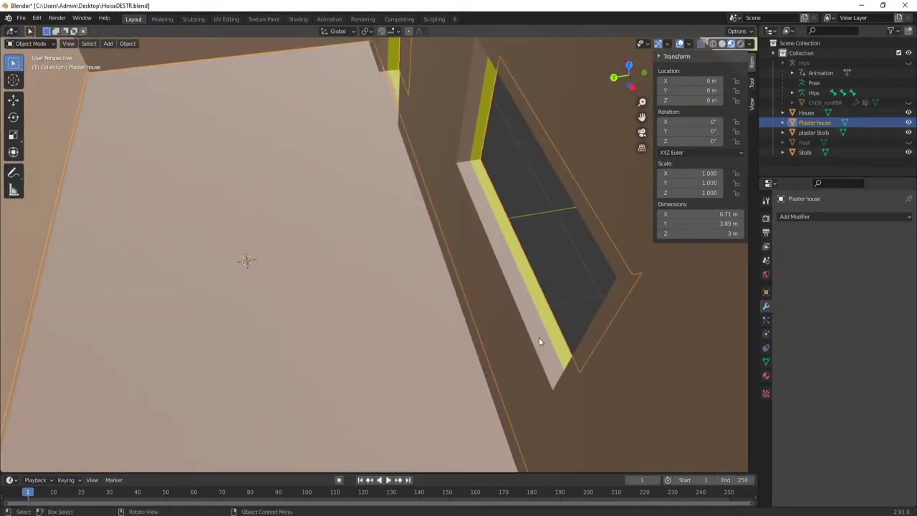
{"action": "scroll", "coordinate": [511, 290], "scroll_direction": "up", "scroll_amount": 3}
{"action": "scroll", "coordinate": [505, 300], "scroll_direction": "down", "scroll_amount": 6}
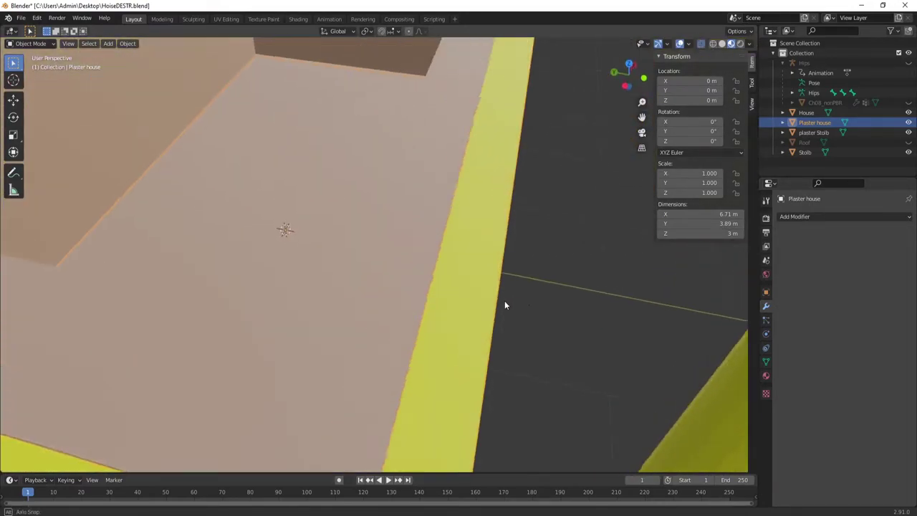
{"action": "scroll", "coordinate": [485, 308], "scroll_direction": "down", "scroll_amount": 3}
{"action": "mouse_move", "coordinate": [457, 308]}
{"action": "middle_mouse_down"}
{"action": "mouse_move", "coordinate": [479, 314]}
{"action": "mouse_move", "coordinate": [465, 319]}
{"action": "mouse_move", "coordinate": [485, 307]}
{"action": "middle_mouse_up"}
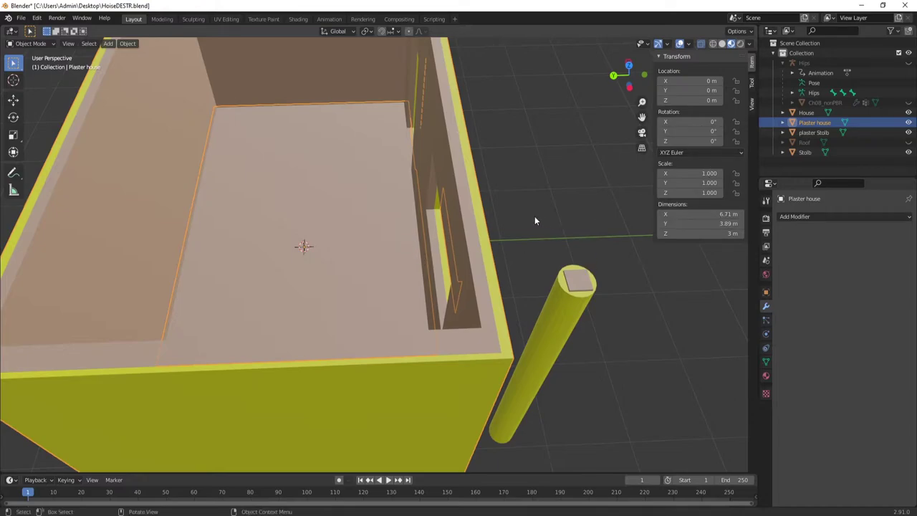
{"action": "mouse_move", "coordinate": [535, 216]}
{"action": "middle_mouse_down"}
{"action": "mouse_move", "coordinate": [451, 167]}
{"action": "mouse_move", "coordinate": [424, 174]}
{"action": "middle_mouse_up"}
{"action": "scroll", "coordinate": [424, 174], "scroll_direction": "down", "scroll_amount": 2}
{"action": "scroll", "coordinate": [424, 174], "scroll_direction": "down", "scroll_amount": 3}
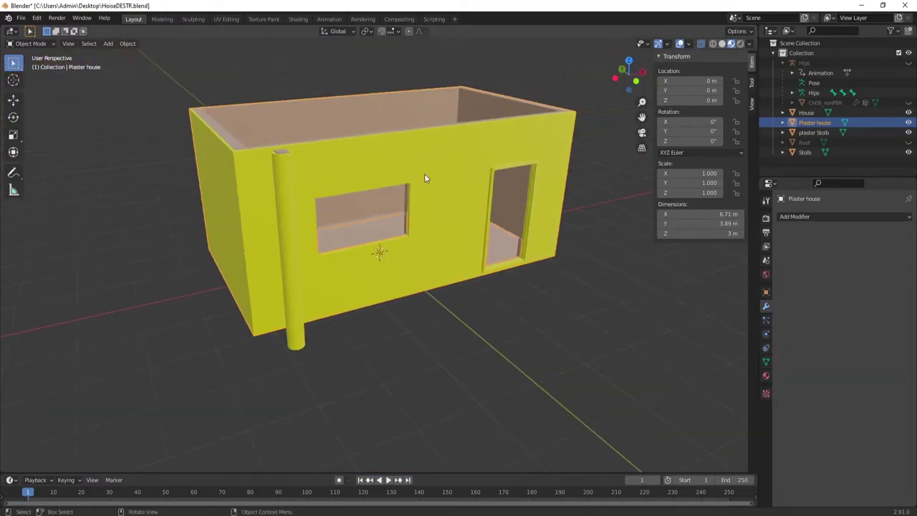
{"action": "mouse_move", "coordinate": [324, 122]}
{"action": "middle_mouse_down"}
{"action": "mouse_move", "coordinate": [347, 162]}
{"action": "mouse_move", "coordinate": [337, 262]}
{"action": "middle_mouse_up"}
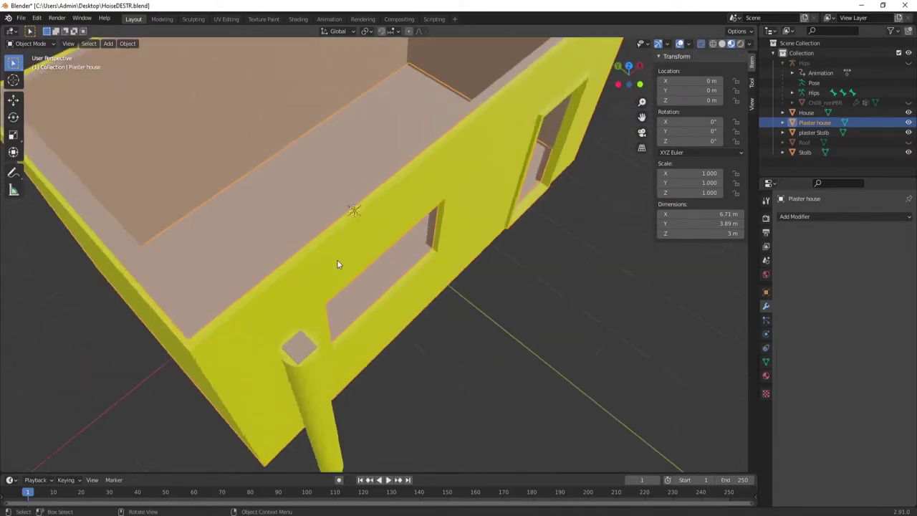
{"action": "scroll", "coordinate": [338, 262], "scroll_direction": "up", "scroll_amount": 2}
{"action": "left_click", "coordinate": [297, 367]}
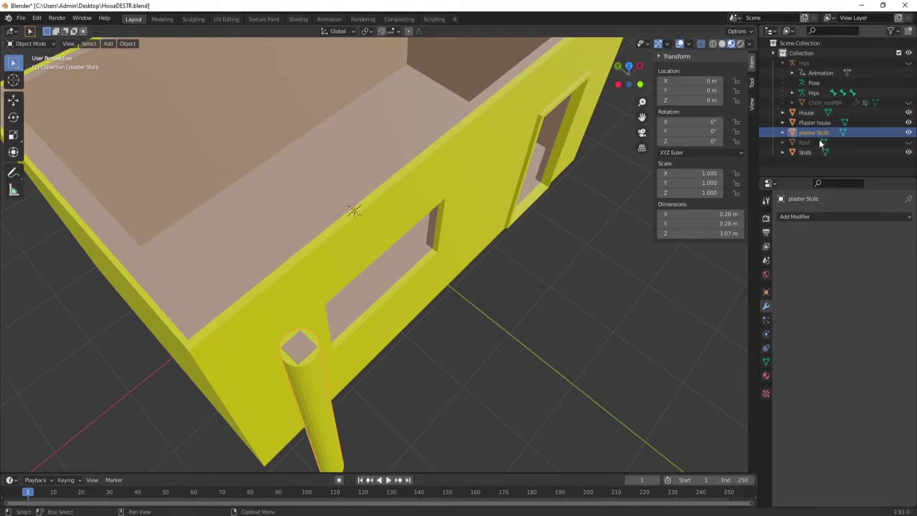
{"action": "left_click", "coordinate": [908, 152]}
{"action": "left_click", "coordinate": [908, 152]}
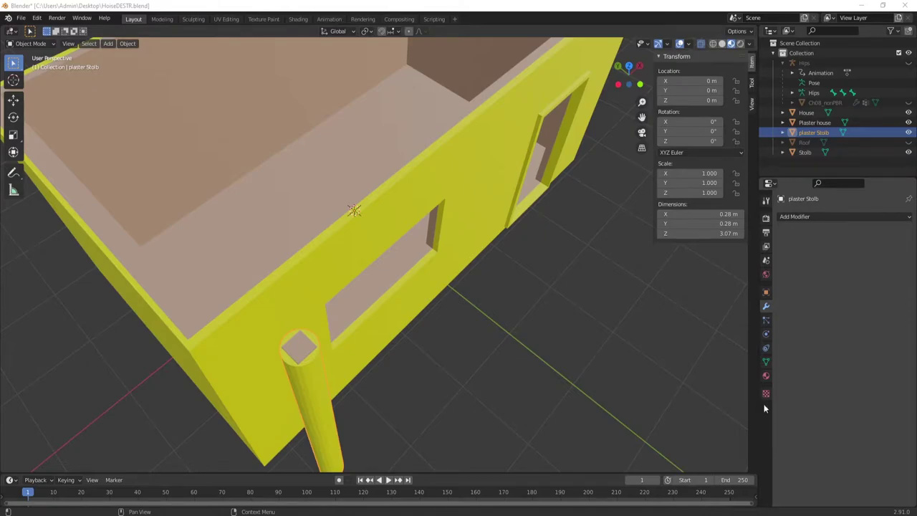
Step: Switch to Unreal Engine, open content folder 06, and frame the grey box and house
{"action": "key", "text": "alt+Tab"}
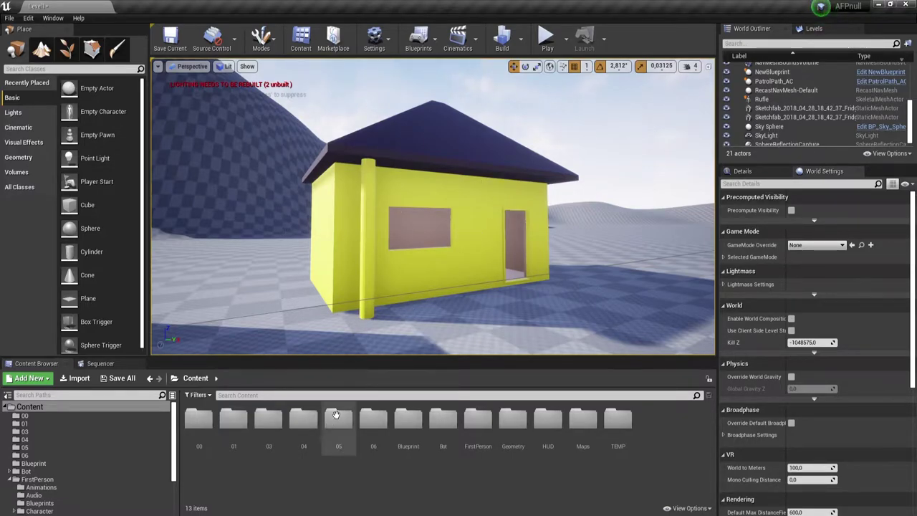
{"action": "right_click_drag", "start_coordinate": [344, 323], "coordinate": [287, 323]}
{"action": "mouse_move", "coordinate": [377, 201]}
{"action": "right_mouse_down"}
{"action": "mouse_move", "coordinate": [402, 198]}
{"action": "mouse_move", "coordinate": [401, 208]}
{"action": "right_mouse_up"}
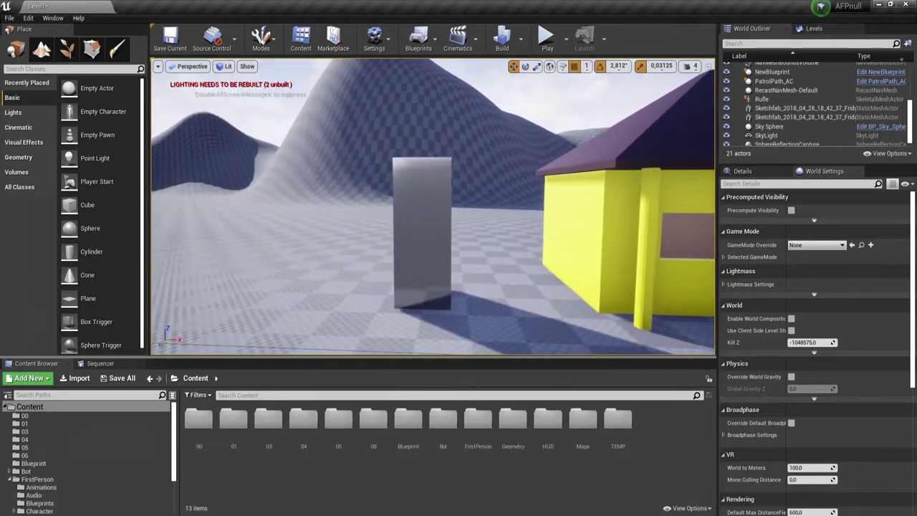
{"action": "right_click_drag", "start_coordinate": [428, 241], "coordinate": [437, 241]}
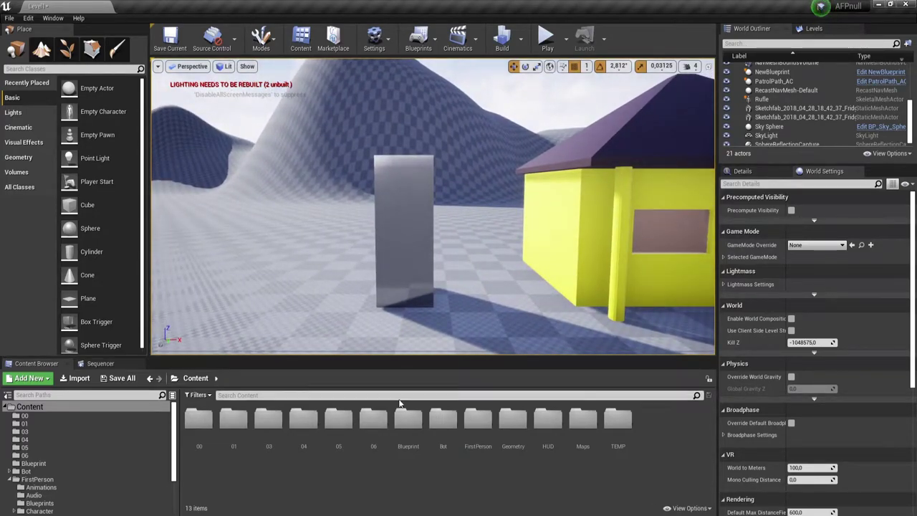
{"action": "double_click", "coordinate": [373, 420]}
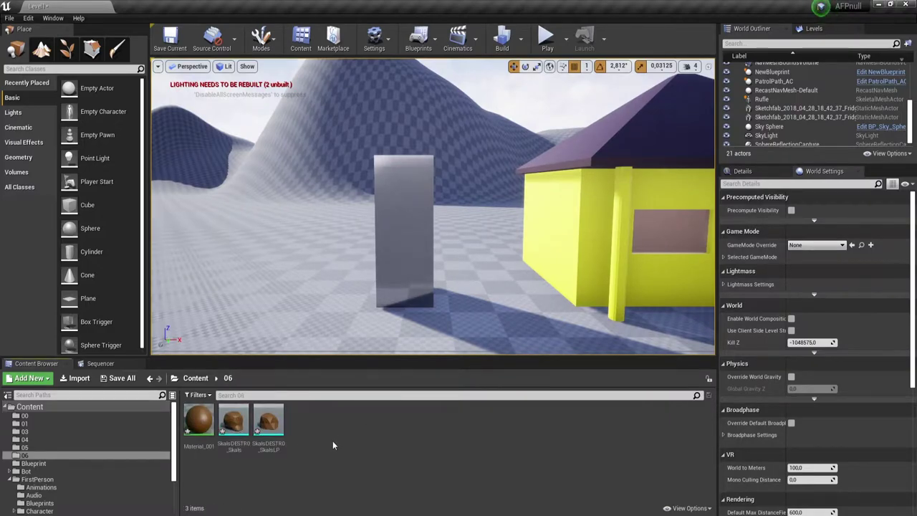
{"action": "right_click_drag", "start_coordinate": [337, 287], "coordinate": [287, 286]}
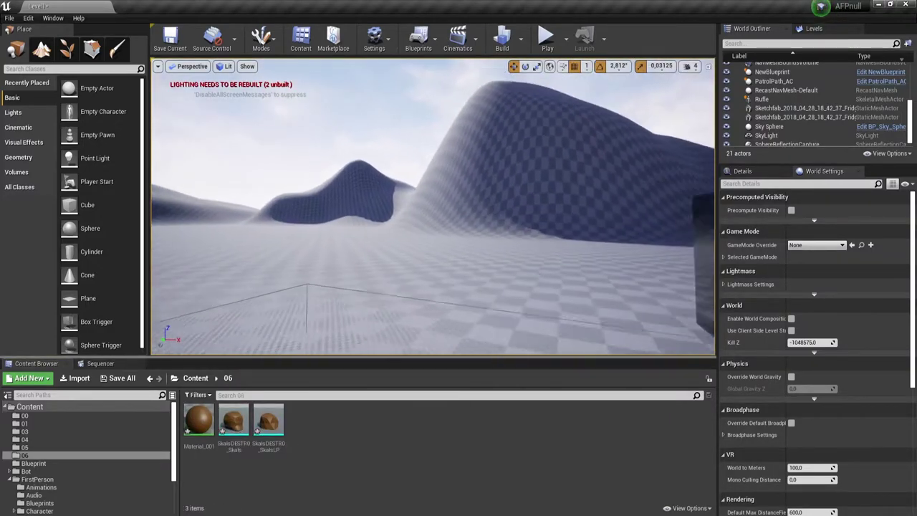
{"action": "right_click_drag", "start_coordinate": [440, 303], "coordinate": [387, 303]}
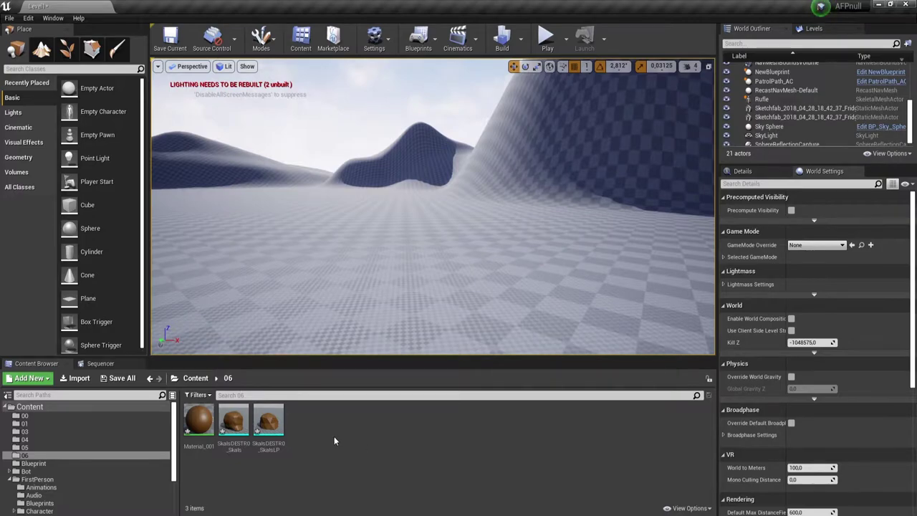
{"action": "right_click_drag", "start_coordinate": [440, 276], "coordinate": [501, 276]}
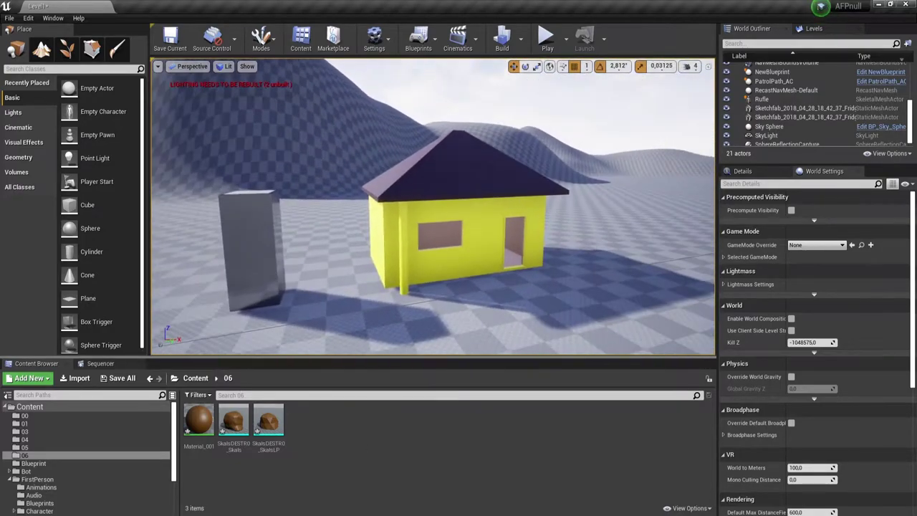
Step: Play the level, walk up to the grey rock, and shoot it
{"action": "left_click", "coordinate": [546, 38]}
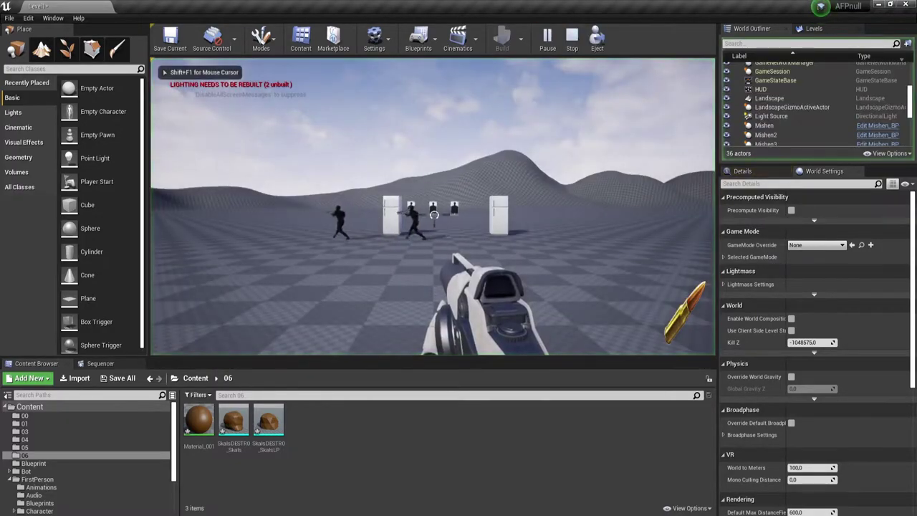
{"action": "key", "text": "w"}
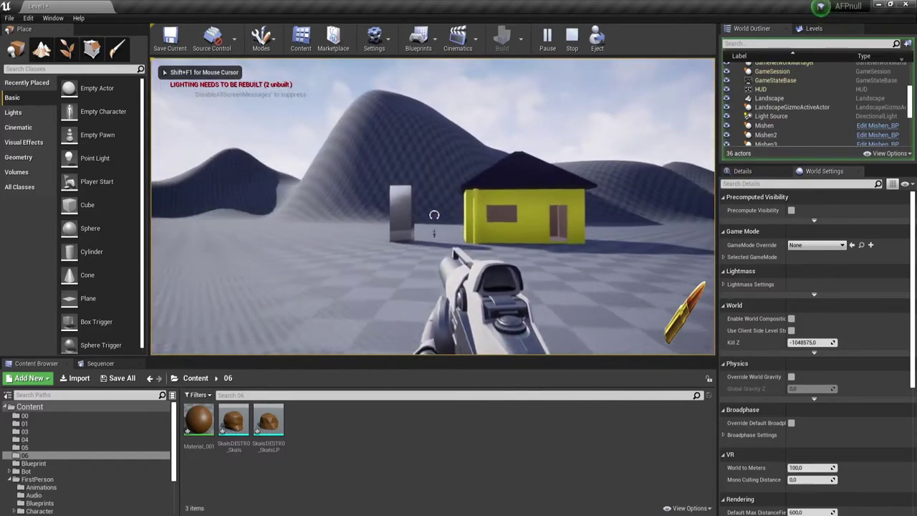
{"action": "key", "text": "w"}
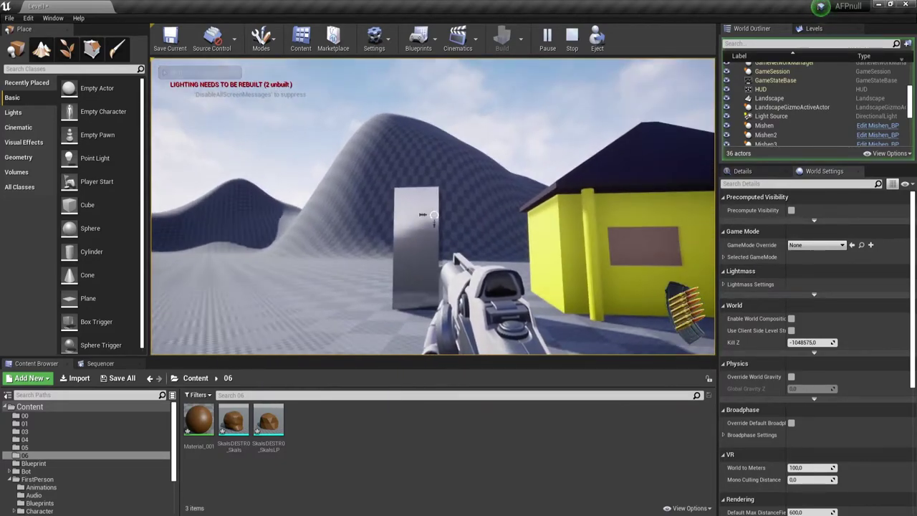
{"action": "left_click", "coordinate": [434, 215]}
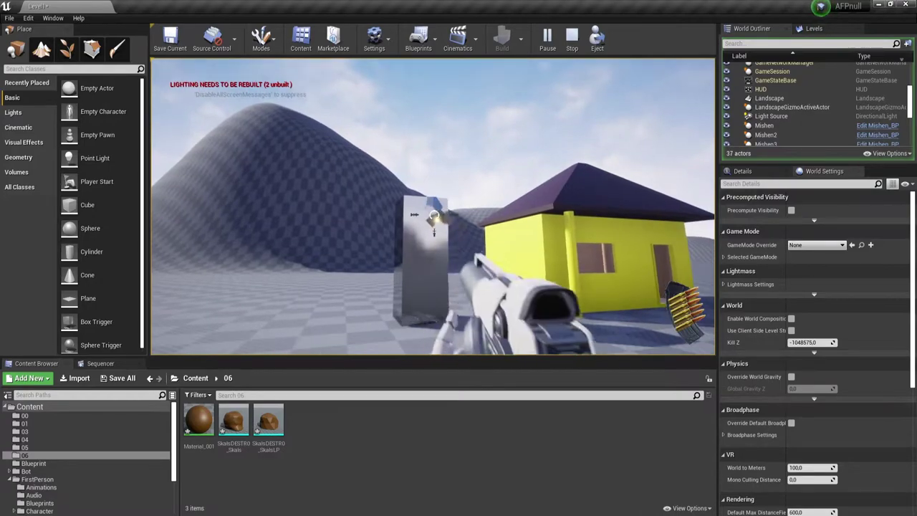
{"action": "key", "text": "w"}
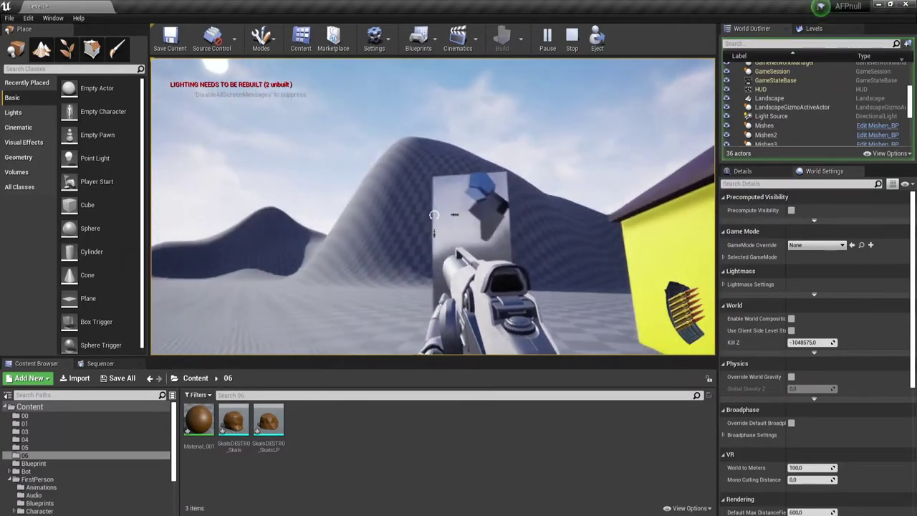
{"action": "key", "text": "w"}
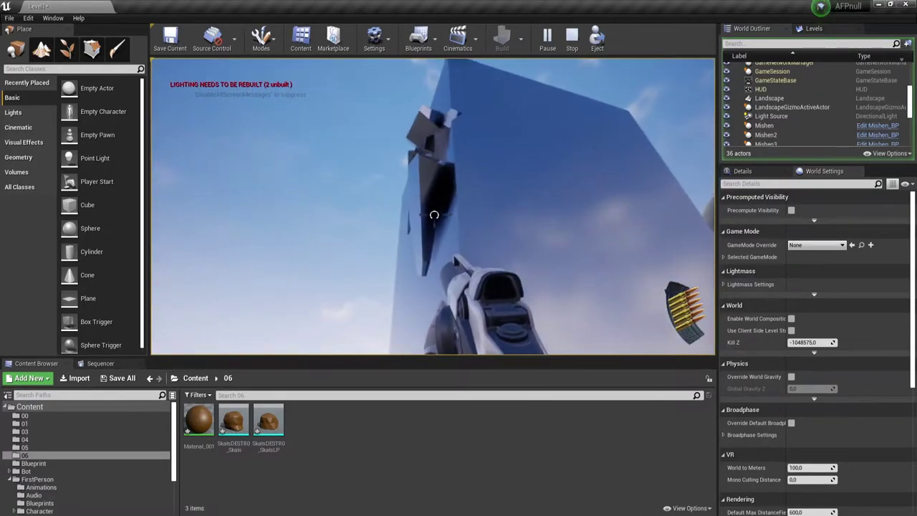
Step: Keep shooting the damaged rock until it fractures into scattered chunks
{"action": "key", "text": "s"}
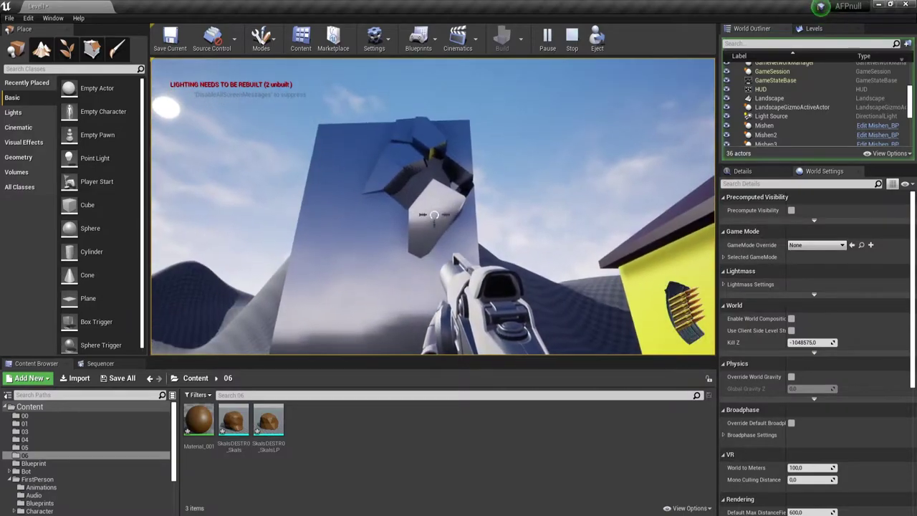
{"action": "key", "text": "w"}
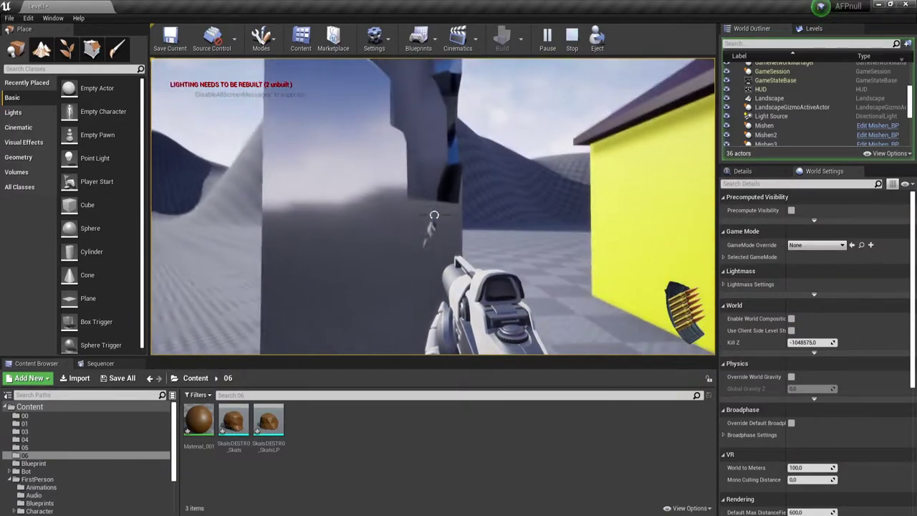
{"action": "key", "text": "s"}
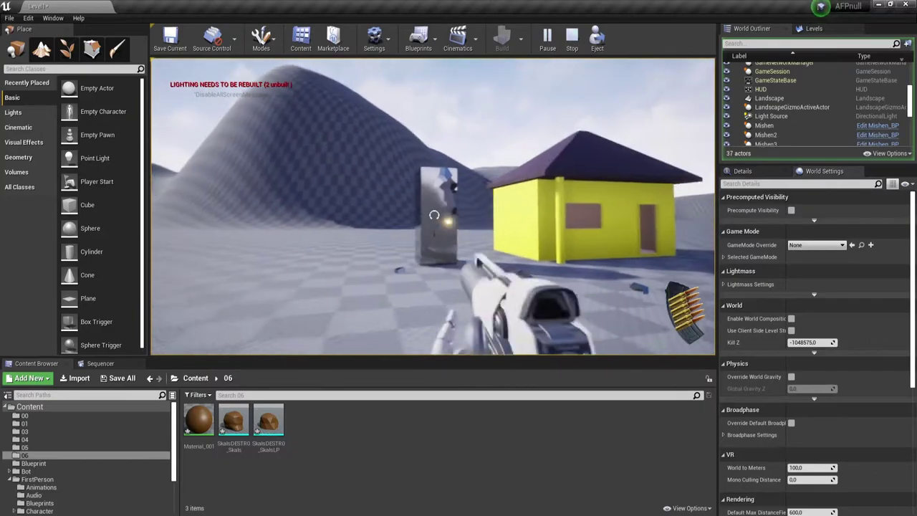
{"action": "key", "text": "w"}
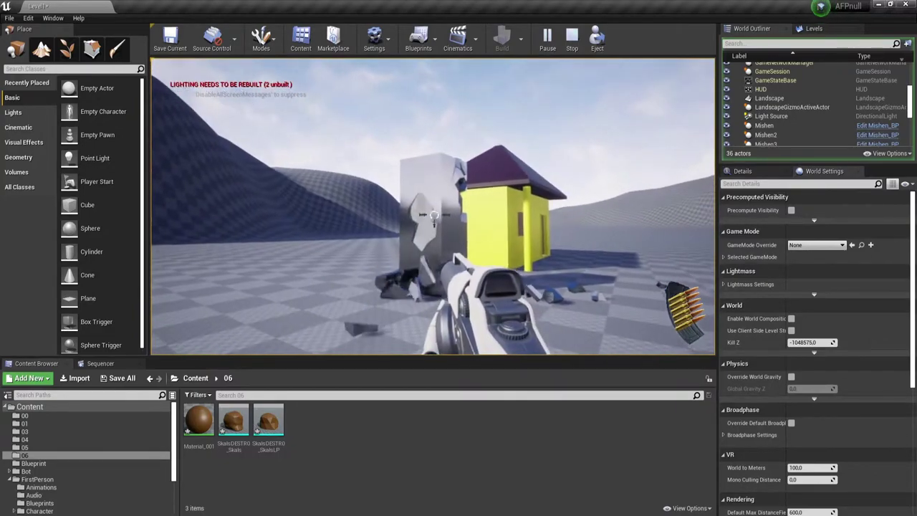
{"action": "key", "text": "w"}
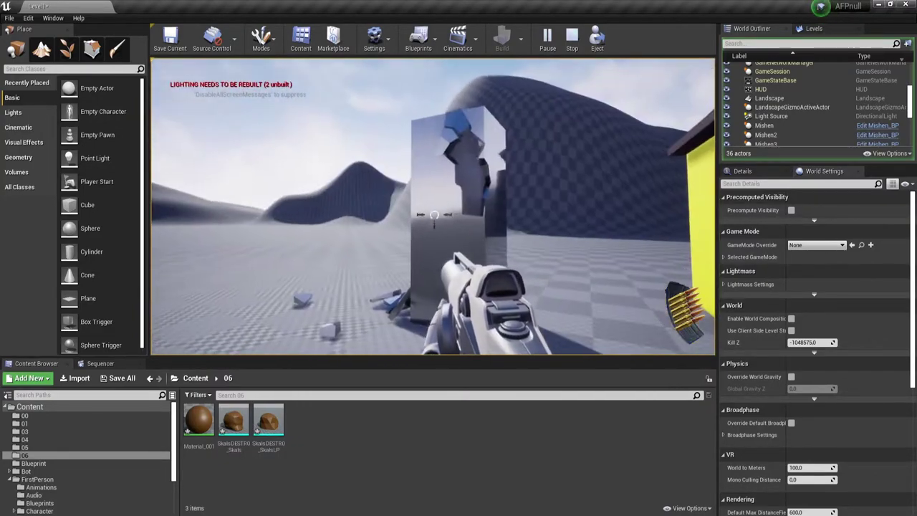
{"action": "left_click", "coordinate": [433, 214]}
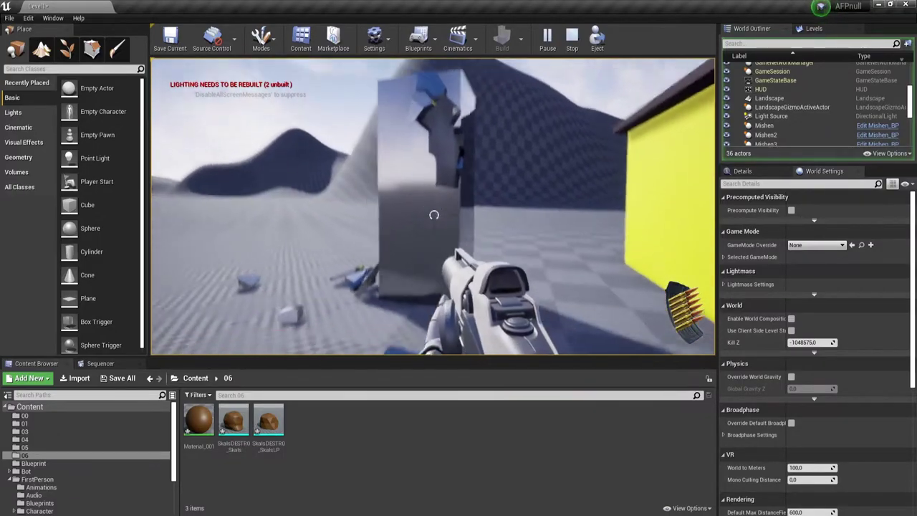
{"action": "key", "text": "s"}
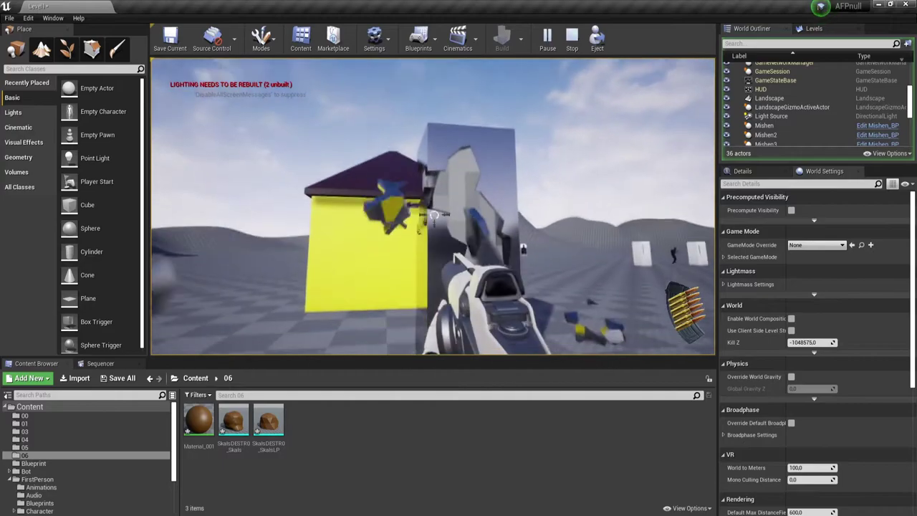
{"action": "key", "text": "w"}
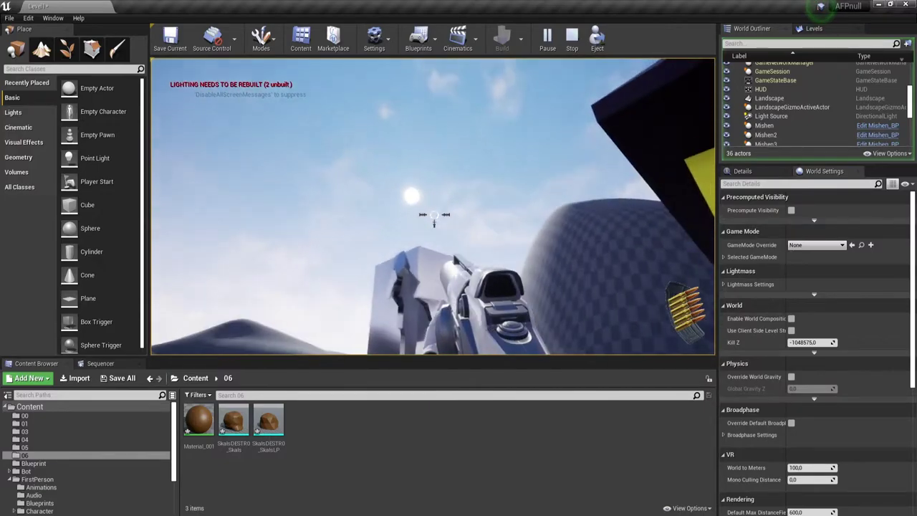
{"action": "left_click", "coordinate": [434, 215]}
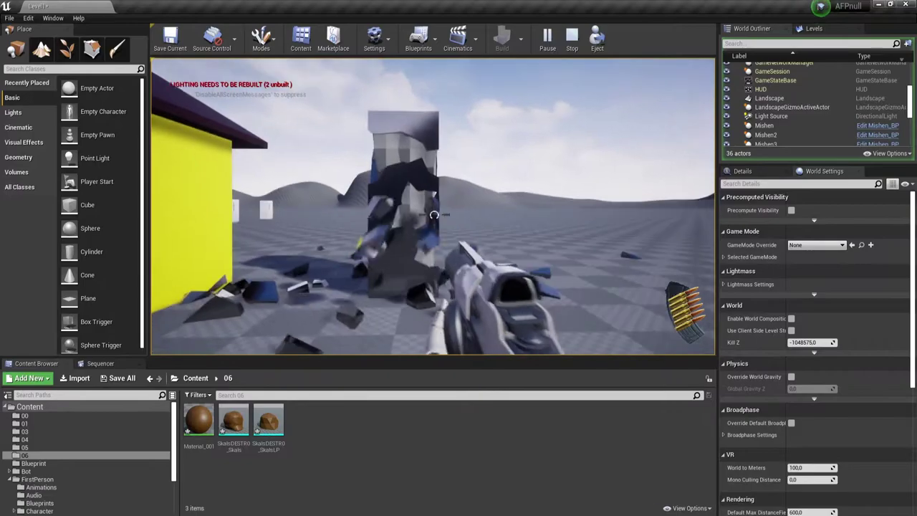
{"action": "left_click", "coordinate": [435, 215]}
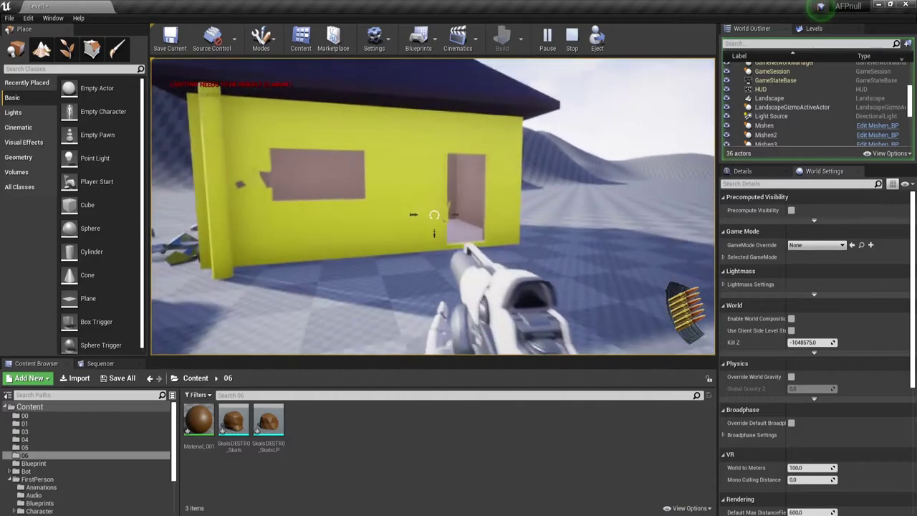
Step: Blast a large hole around the yellow house's doorway
{"action": "left_click", "coordinate": [434, 215]}
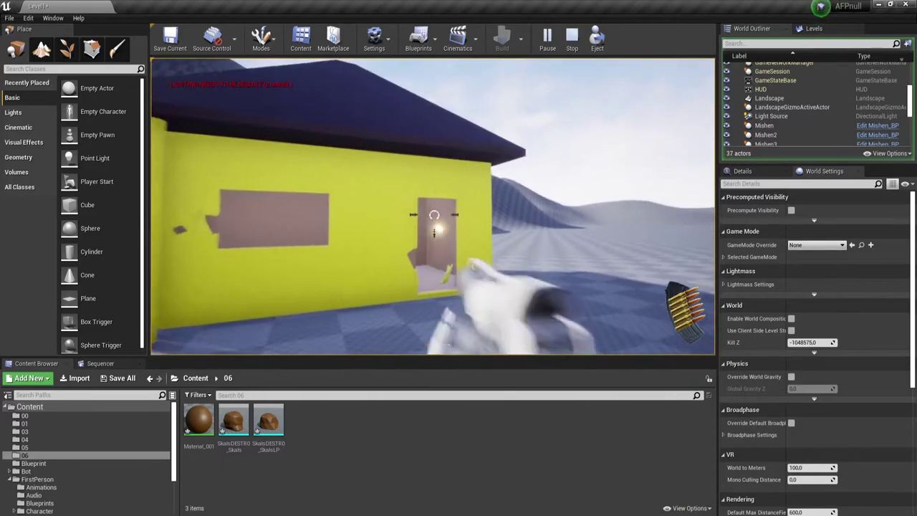
{"action": "left_click", "coordinate": [434, 215]}
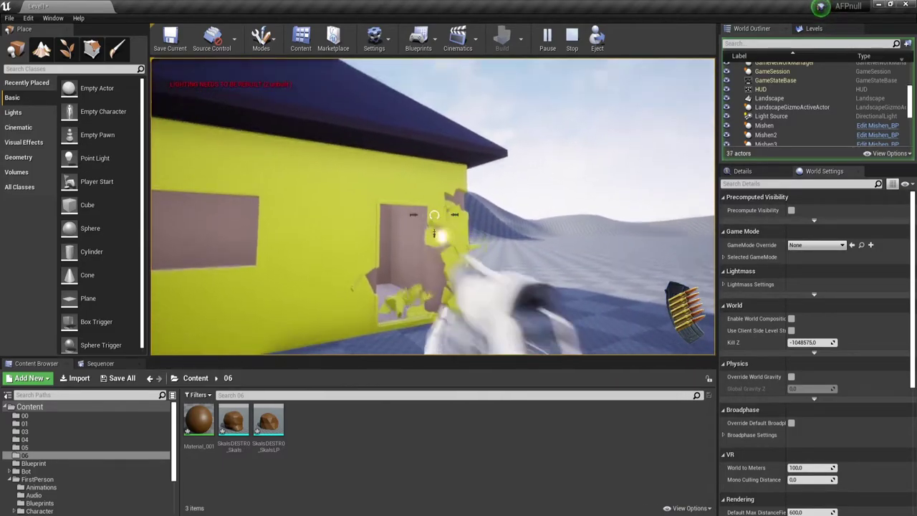
{"action": "left_click", "coordinate": [434, 215]}
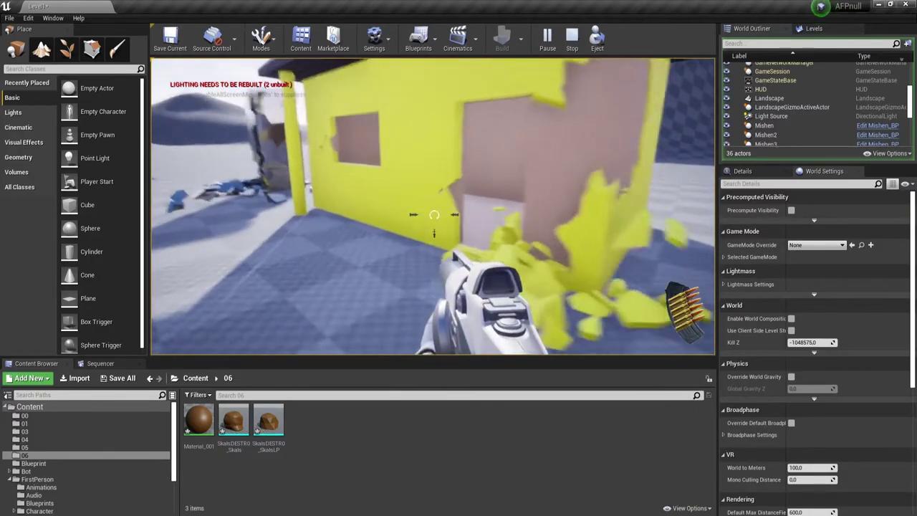
{"action": "left_click", "coordinate": [434, 215]}
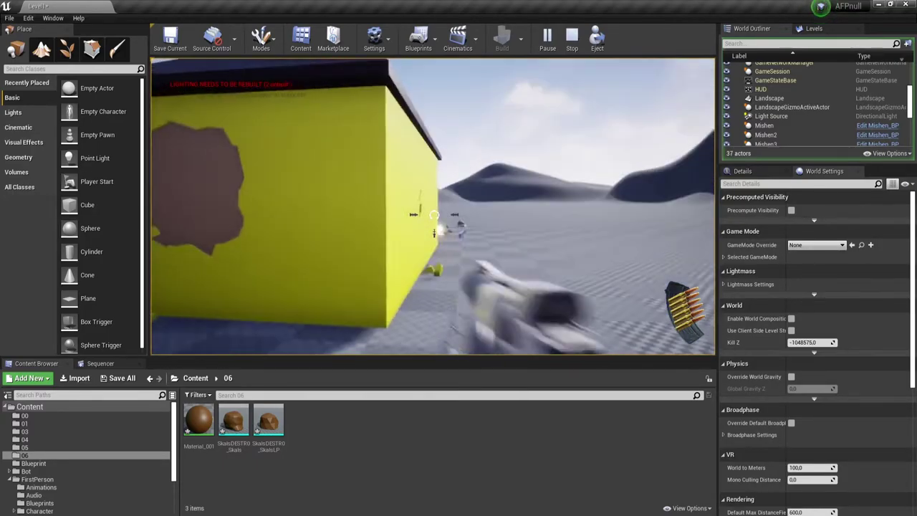
Step: Shoot craters into another yellow house wall, then end the play session
{"action": "left_click", "coordinate": [433, 215]}
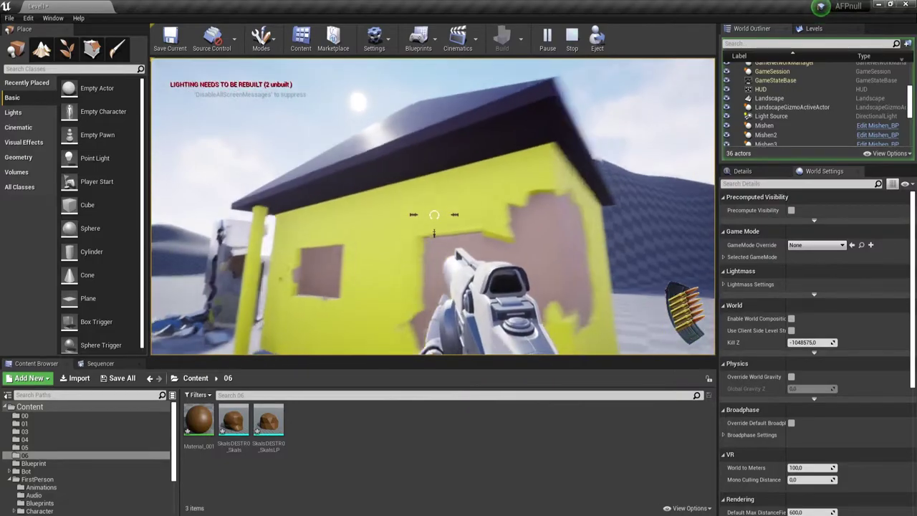
{"action": "left_click", "coordinate": [433, 215]}
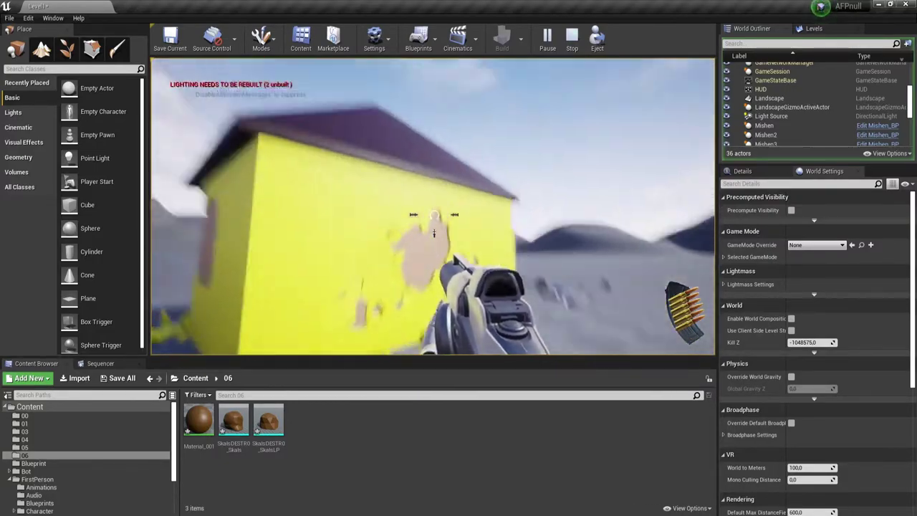
{"action": "left_click", "coordinate": [433, 215]}
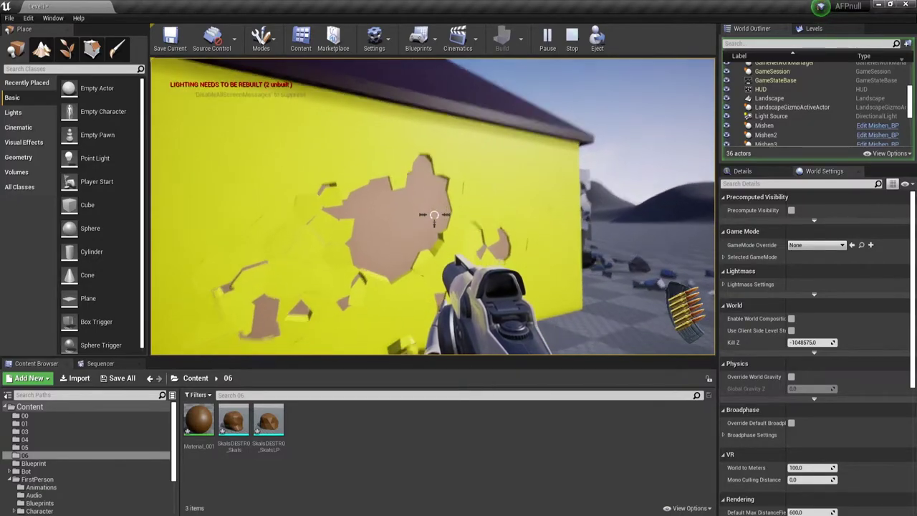
{"action": "left_click", "coordinate": [433, 215]}
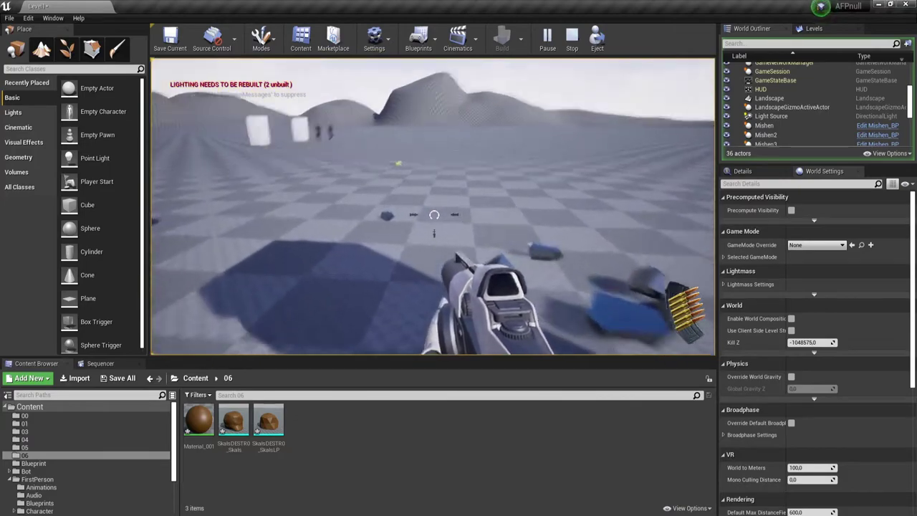
{"action": "key", "text": "Escape"}
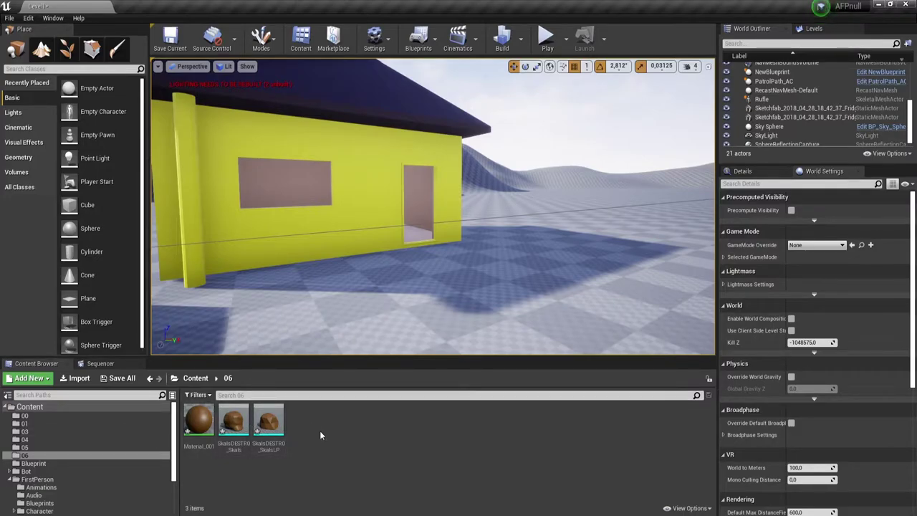
Step: Create an Actor-based Blueprint class named Skala_AC in folder 06
{"action": "mouse_move", "coordinate": [558, 249]}
{"action": "right_mouse_down"}
{"action": "mouse_move", "coordinate": [458, 244]}
{"action": "mouse_move", "coordinate": [430, 215]}
{"action": "right_mouse_up"}
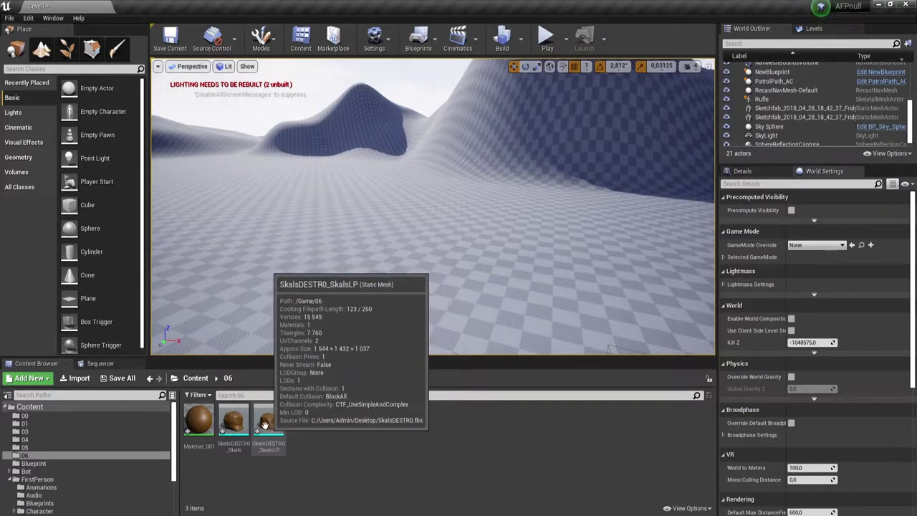
{"action": "right_click", "coordinate": [333, 428]}
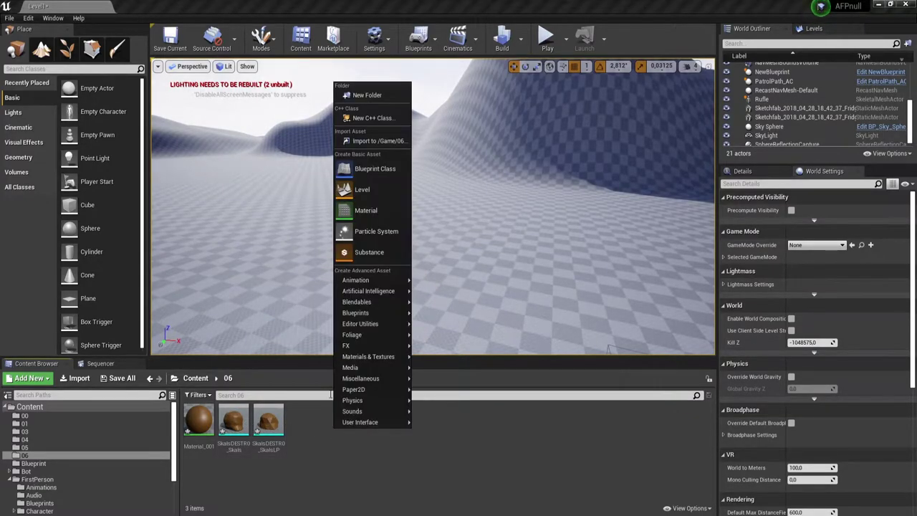
{"action": "left_click", "coordinate": [379, 169]}
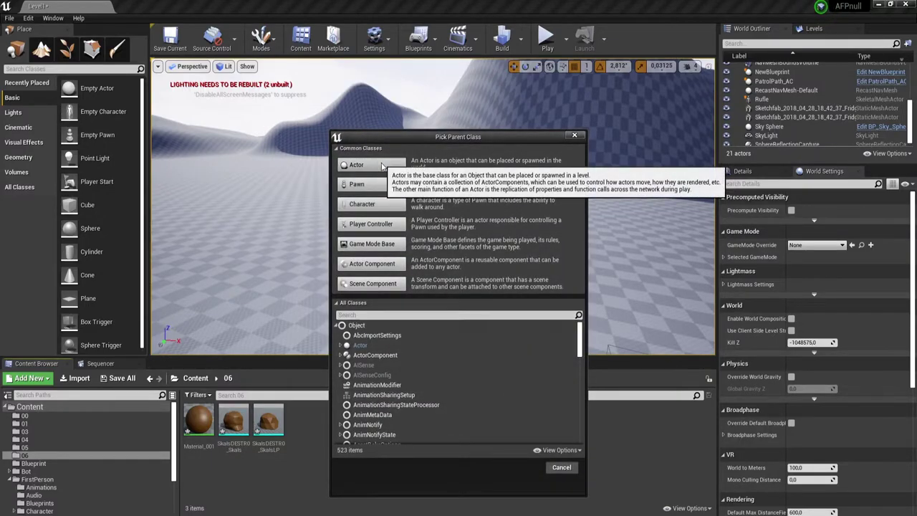
{"action": "left_click", "coordinate": [380, 167]}
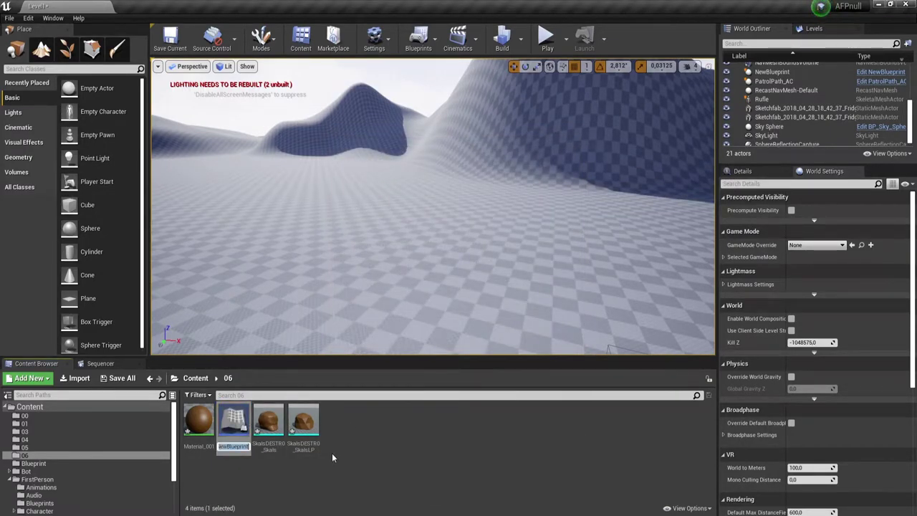
{"action": "type", "text": "Ska"}
{"action": "type", "text": "ls"}
{"action": "type", "text": "_"}
{"action": "type", "text": "AC"}
{"action": "key", "text": "Return"}
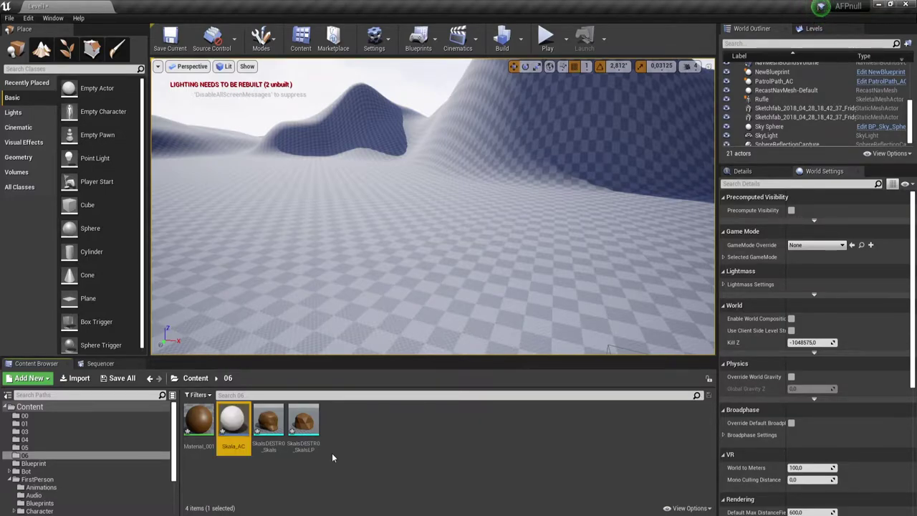
Step: Open Skala_AC in a floating, enlarged Blueprint editor window
{"action": "double_click", "coordinate": [236, 423]}
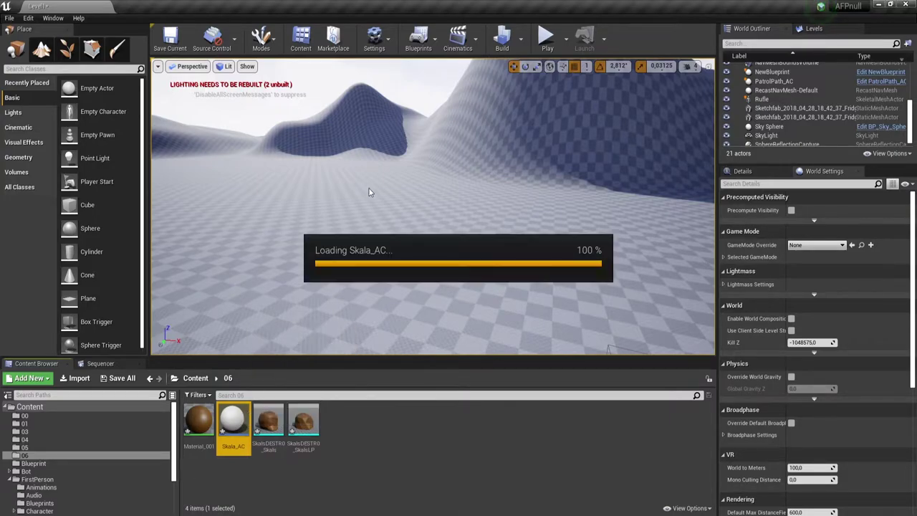
{"action": "double_click", "coordinate": [395, 5]}
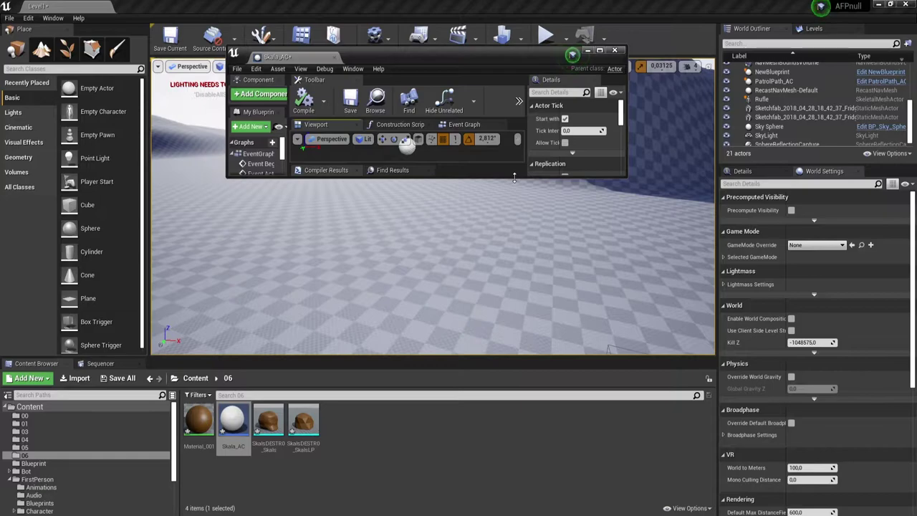
{"action": "mouse_move", "coordinate": [512, 177]}
{"action": "left_mouse_down"}
{"action": "mouse_move", "coordinate": [546, 391]}
{"action": "mouse_move", "coordinate": [546, 382]}
{"action": "left_mouse_up"}
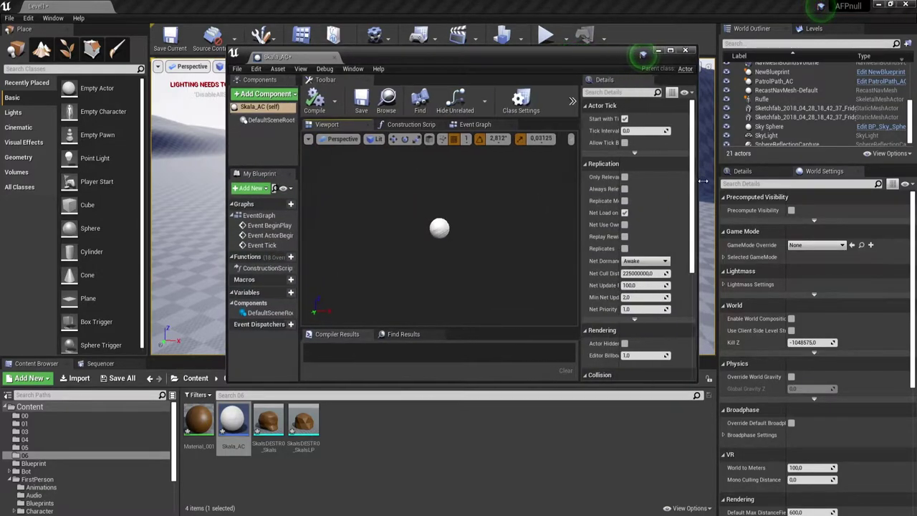
{"action": "left_click_drag", "start_coordinate": [626, 175], "coordinate": [749, 183]}
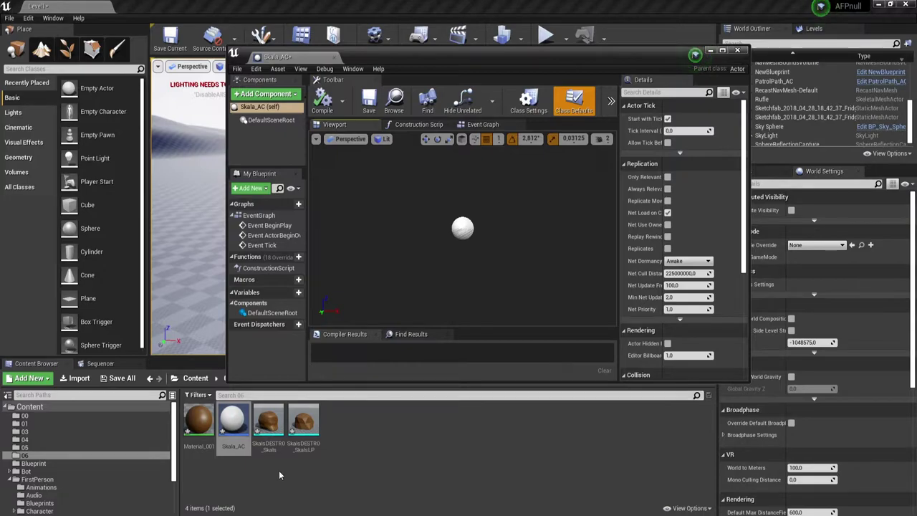
Step: Add a Static Mesh component holding the SkalsDESTR0_Skals rock mesh
{"action": "left_click", "coordinate": [265, 417]}
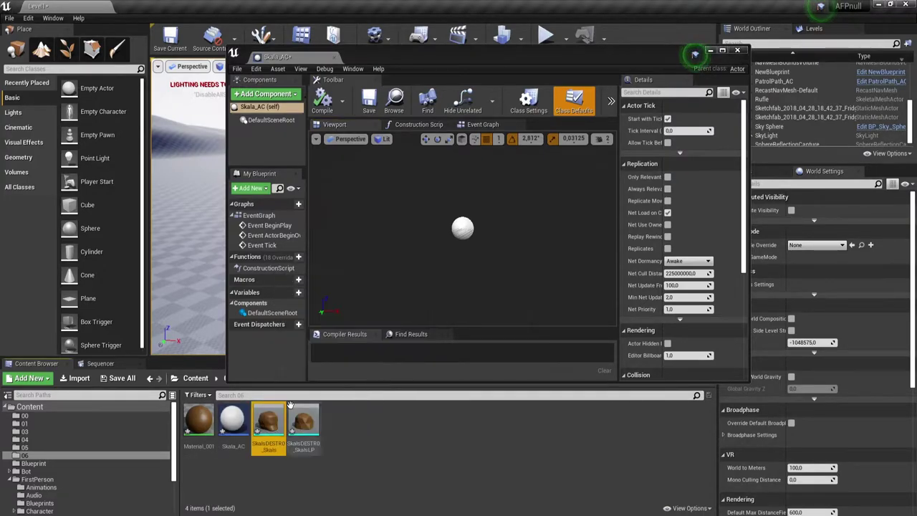
{"action": "left_click", "coordinate": [283, 101]}
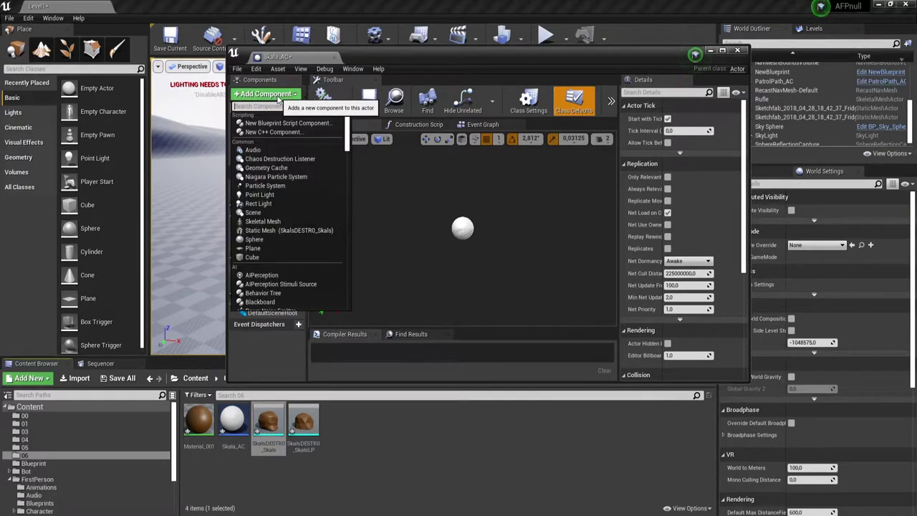
{"action": "left_click", "coordinate": [285, 231]}
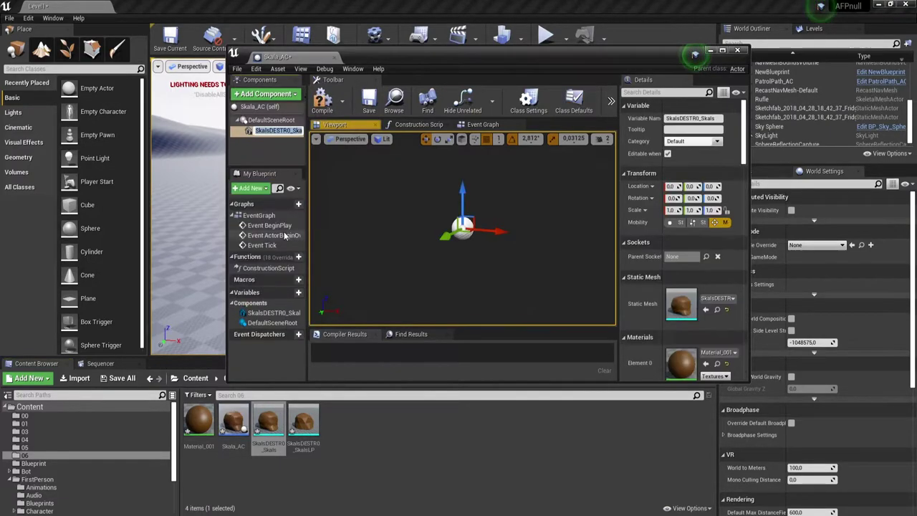
{"action": "left_click", "coordinate": [474, 226]}
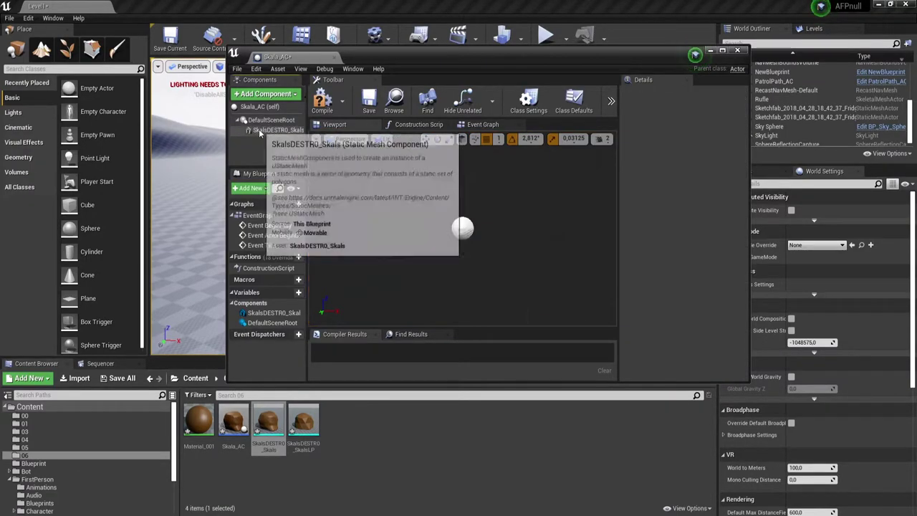
{"action": "left_click_drag", "start_coordinate": [477, 227], "coordinate": [486, 209]}
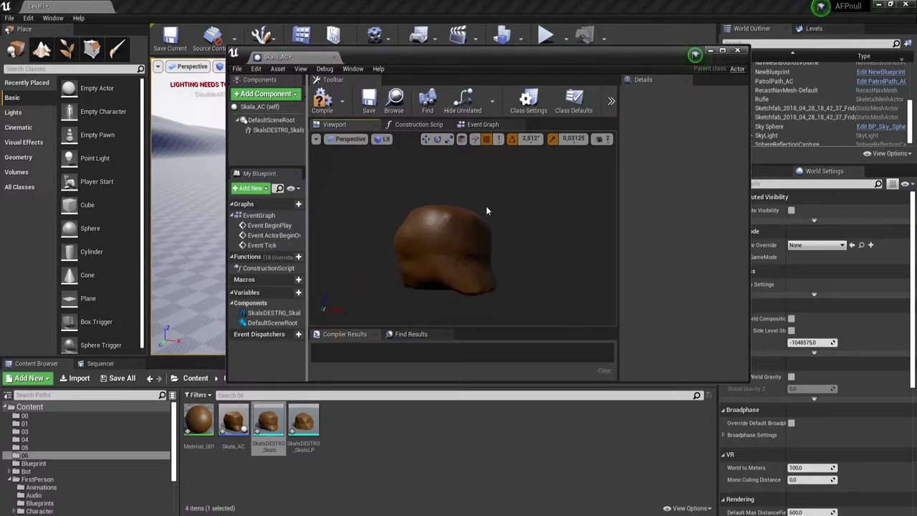
{"action": "left_click", "coordinate": [337, 451]}
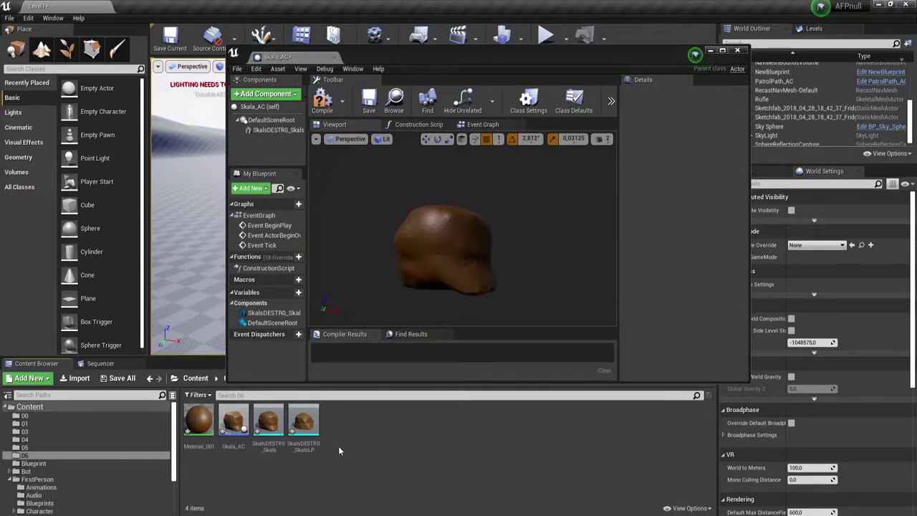
Step: Dock the Blueprint editor as a tab, return to Level1, and select SkalsDESTR0_SkalsLP
{"action": "left_click_drag", "start_coordinate": [281, 56], "coordinate": [144, 8]}
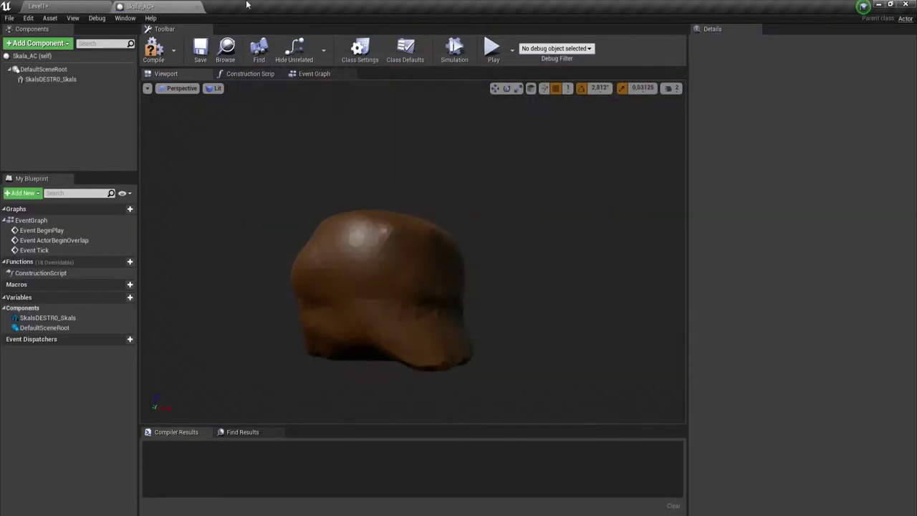
{"action": "left_click", "coordinate": [72, 6]}
{"action": "left_click", "coordinate": [304, 424]}
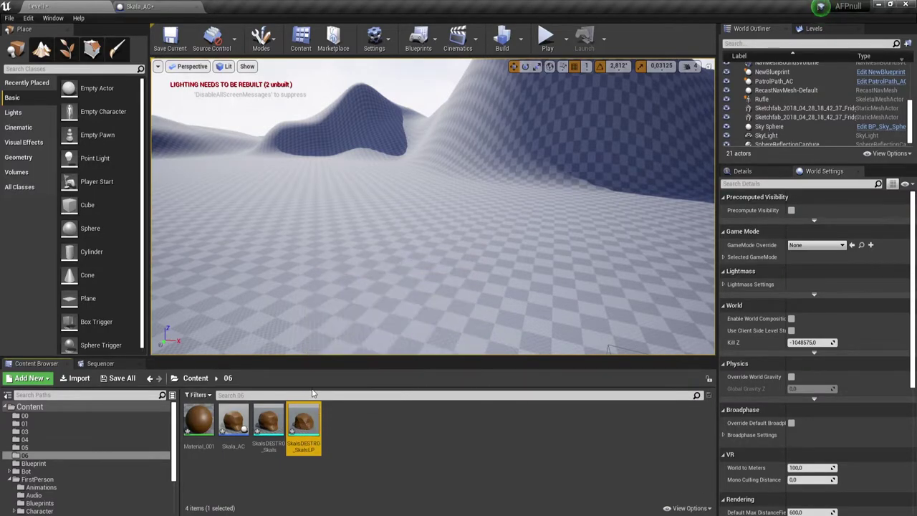
Step: Create a destructible mesh from the SkalsDESTR0_SkalsLP rock static mesh in the Content Browser
{"action": "right_click", "coordinate": [306, 420]}
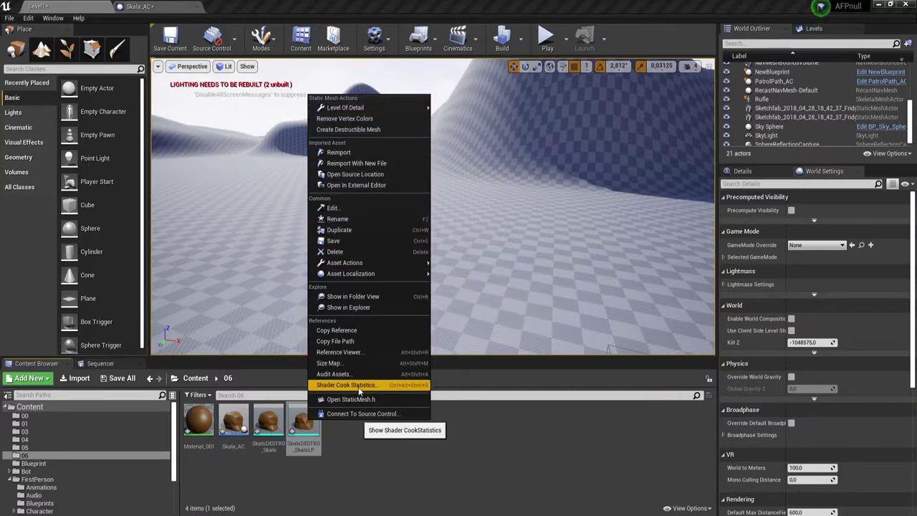
{"action": "mouse_move", "coordinate": [357, 264]}
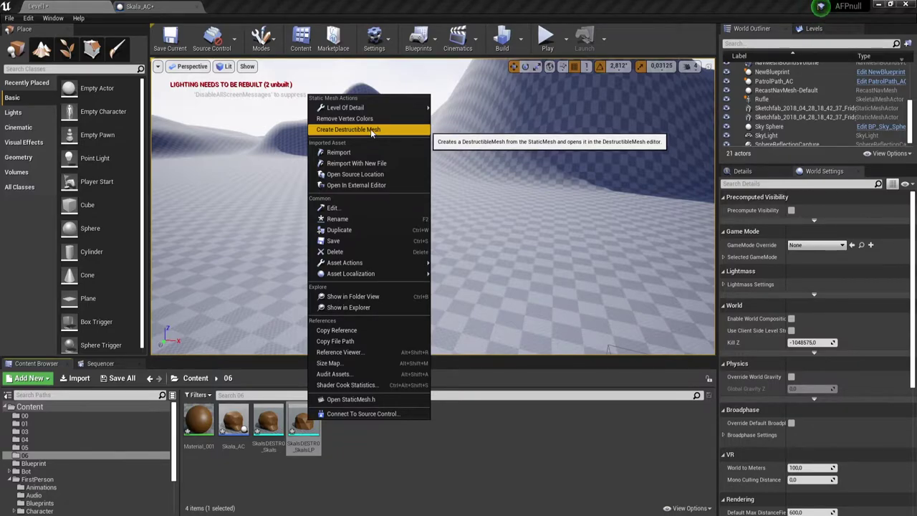
{"action": "left_click", "coordinate": [371, 133]}
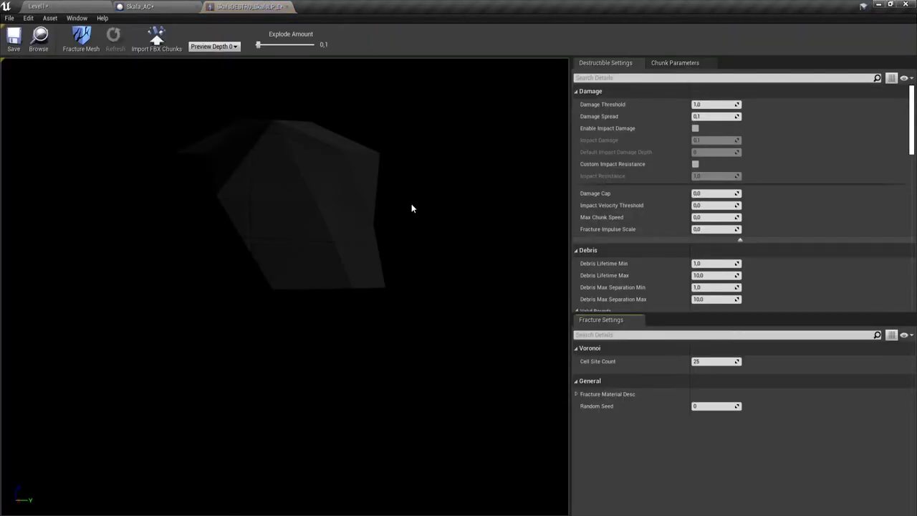
Step: Tick World Support under the destructible rock's Flags
{"action": "left_click_drag", "start_coordinate": [411, 208], "coordinate": [458, 215]}
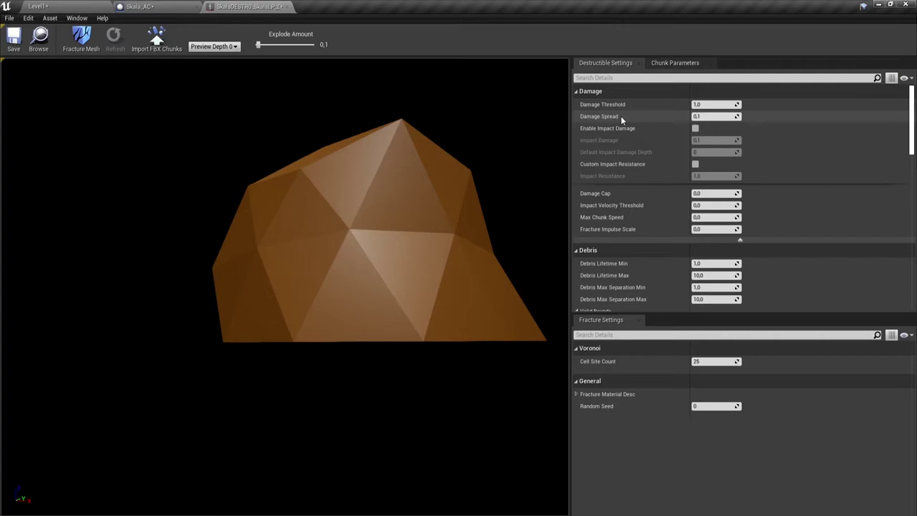
{"action": "left_click", "coordinate": [715, 116]}
{"action": "type", "text": "0"}
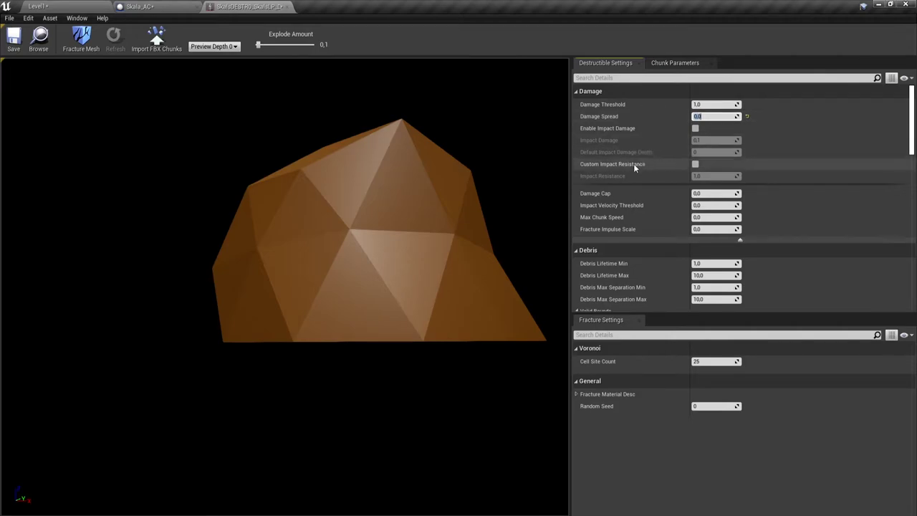
{"action": "scroll", "coordinate": [657, 215], "scroll_direction": "down", "scroll_amount": 2}
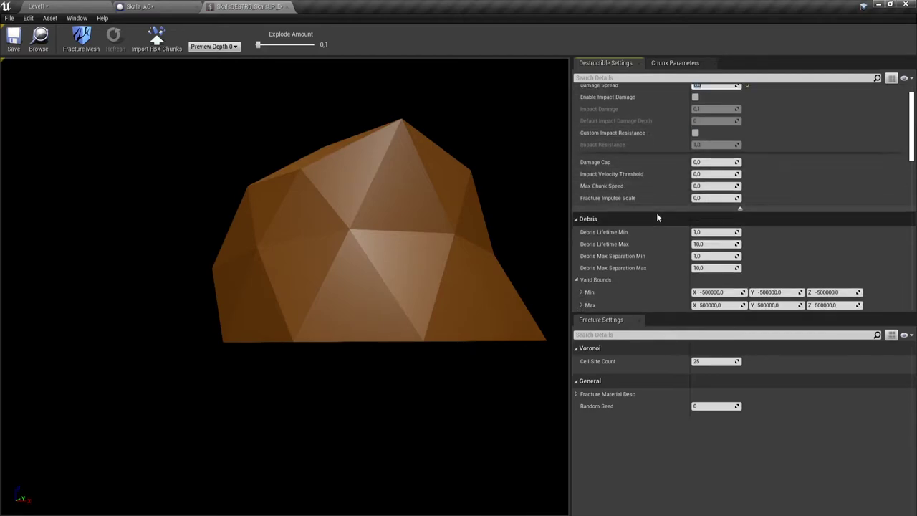
{"action": "scroll", "coordinate": [657, 215], "scroll_direction": "down", "scroll_amount": 1}
{"action": "scroll", "coordinate": [657, 213], "scroll_direction": "up", "scroll_amount": 1}
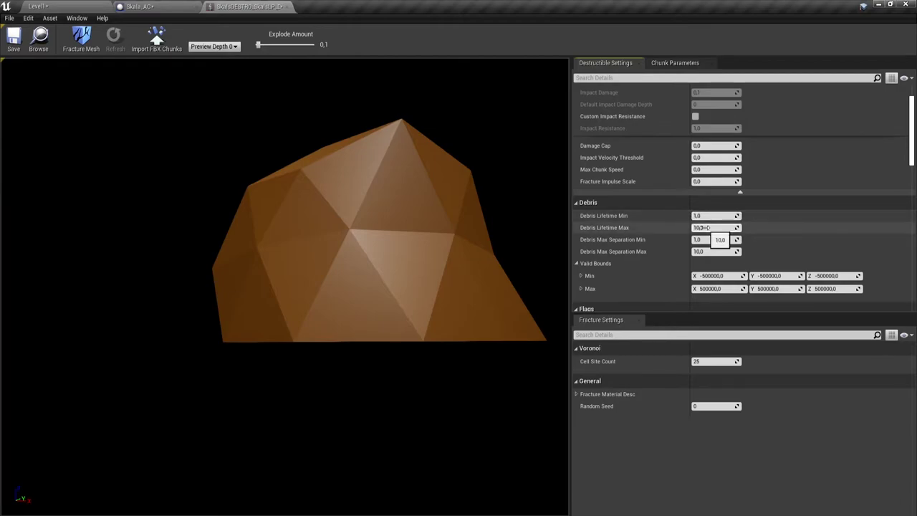
{"action": "scroll", "coordinate": [706, 225], "scroll_direction": "down", "scroll_amount": 2}
{"action": "scroll", "coordinate": [699, 172], "scroll_direction": "down", "scroll_amount": 3}
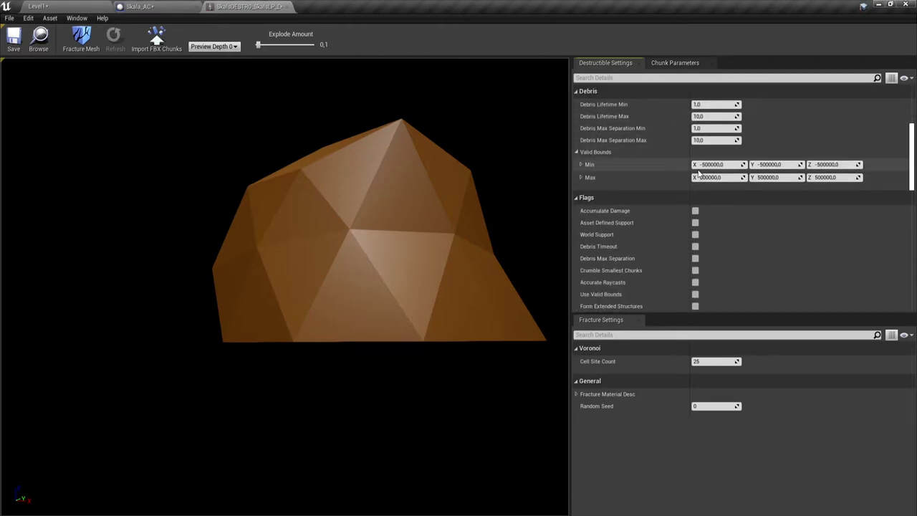
{"action": "scroll", "coordinate": [698, 172], "scroll_direction": "down", "scroll_amount": 2}
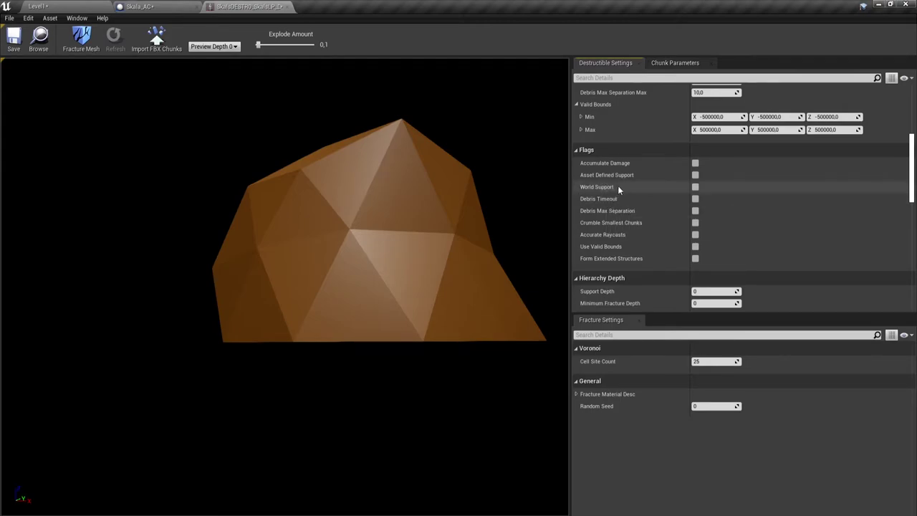
{"action": "left_click", "coordinate": [695, 187]}
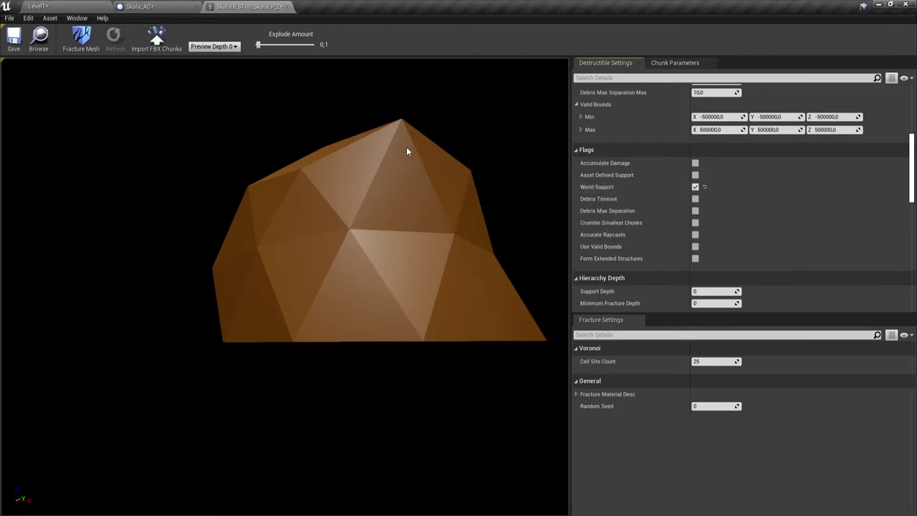
{"action": "left_click", "coordinate": [695, 211]}
Step: Set Support Depth to 1 and enable debris for the broken chunks
{"action": "scroll", "coordinate": [694, 211], "scroll_direction": "down", "scroll_amount": 2}
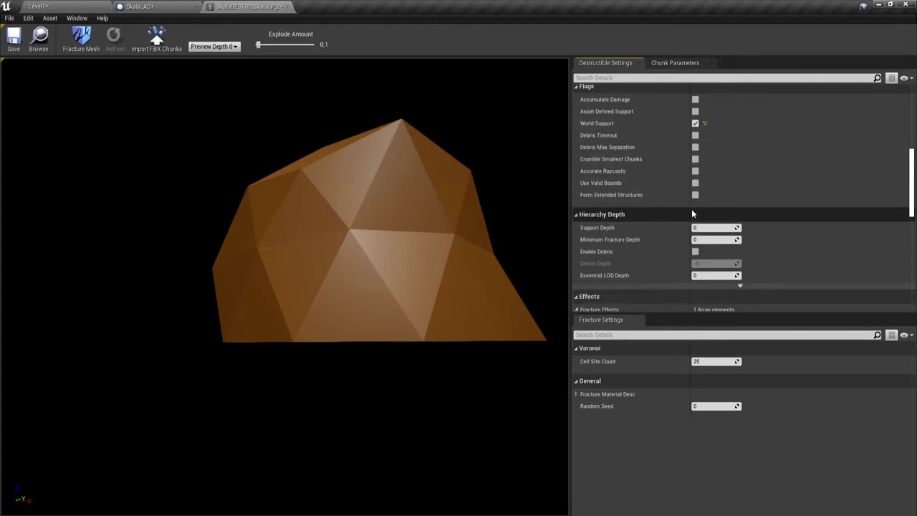
{"action": "scroll", "coordinate": [692, 211], "scroll_direction": "down", "scroll_amount": 2}
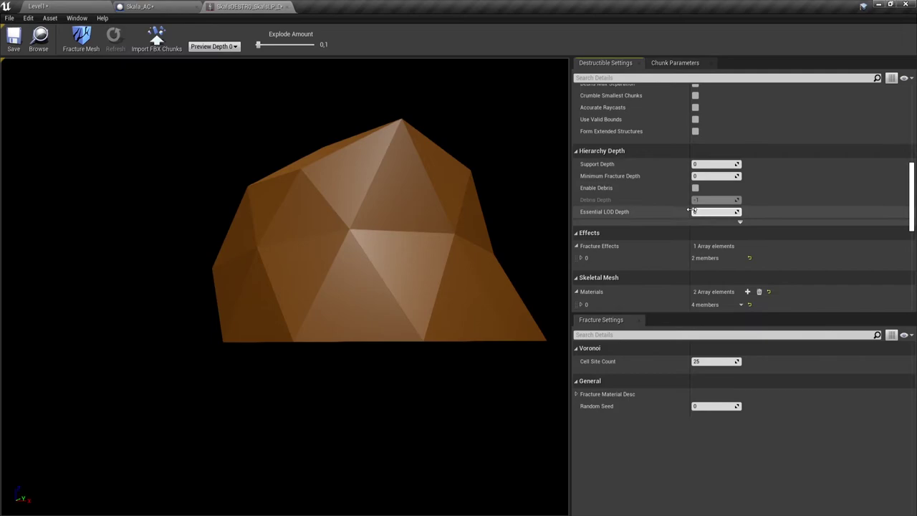
{"action": "left_click", "coordinate": [694, 164]}
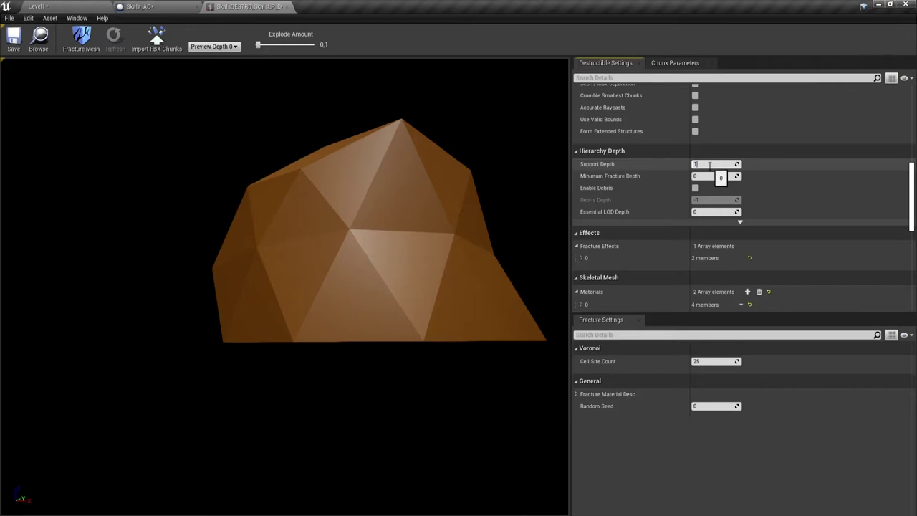
{"action": "type", "text": "1"}
{"action": "key", "text": "Return"}
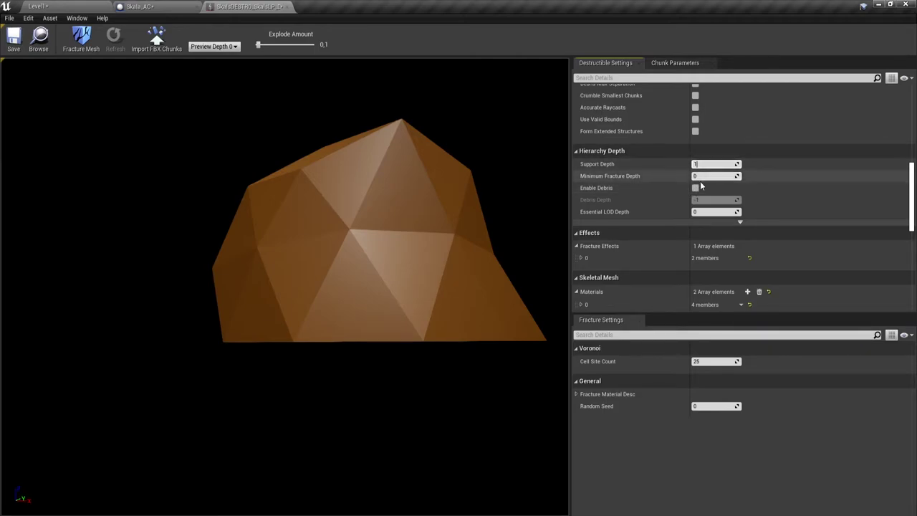
{"action": "key", "text": "Return"}
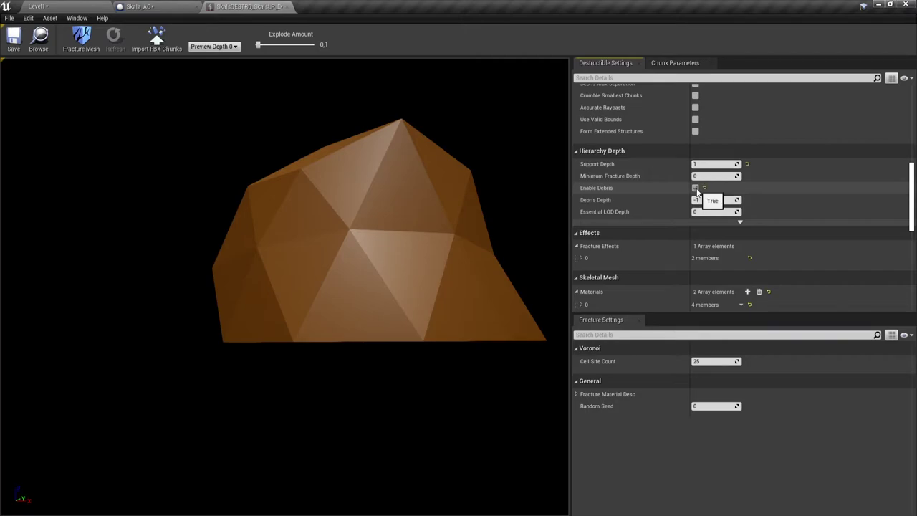
{"action": "left_click", "coordinate": [695, 188]}
Step: Assign Material_001 to material element 1, replacing WorldGridMaterial
{"action": "scroll", "coordinate": [768, 201], "scroll_direction": "down", "scroll_amount": 3}
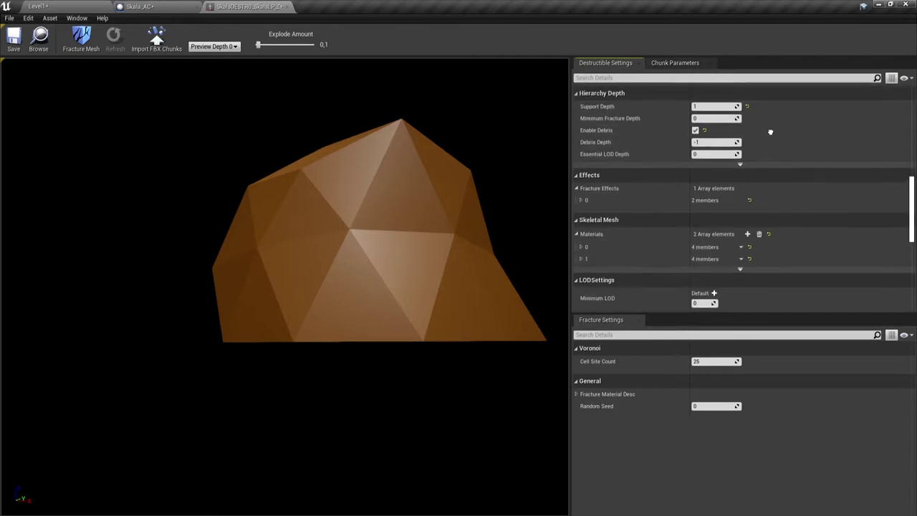
{"action": "scroll", "coordinate": [617, 175], "scroll_direction": "down", "scroll_amount": 1}
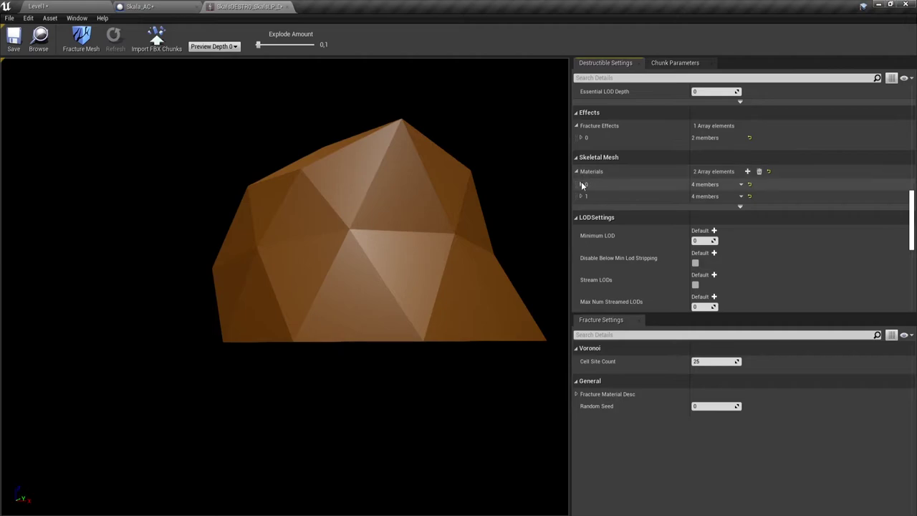
{"action": "left_click", "coordinate": [581, 184]}
{"action": "left_click", "coordinate": [582, 271]}
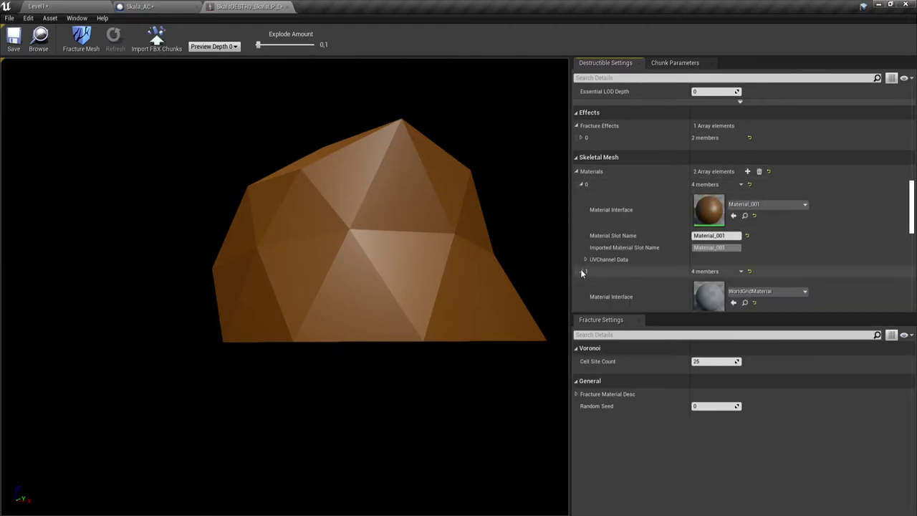
{"action": "scroll", "coordinate": [638, 258], "scroll_direction": "down", "scroll_amount": 1}
{"action": "scroll", "coordinate": [638, 258], "scroll_direction": "down", "scroll_amount": 1}
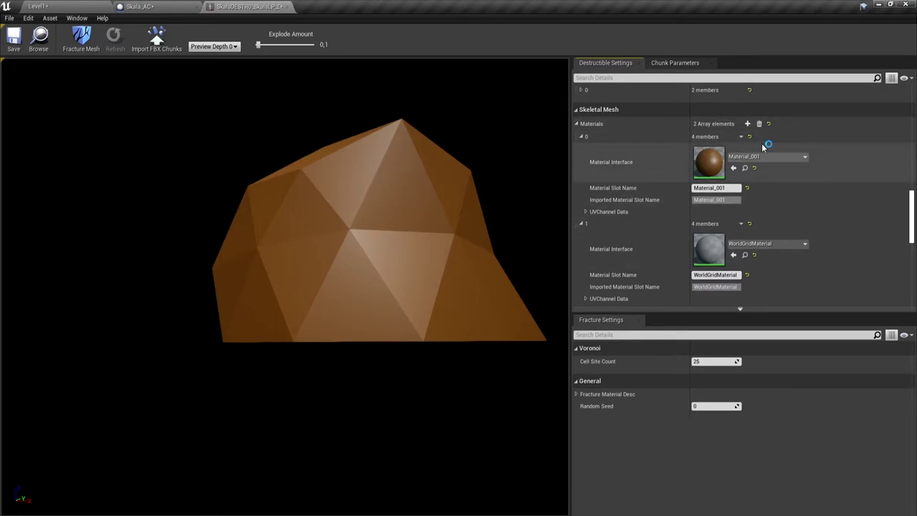
{"action": "left_click", "coordinate": [764, 244]}
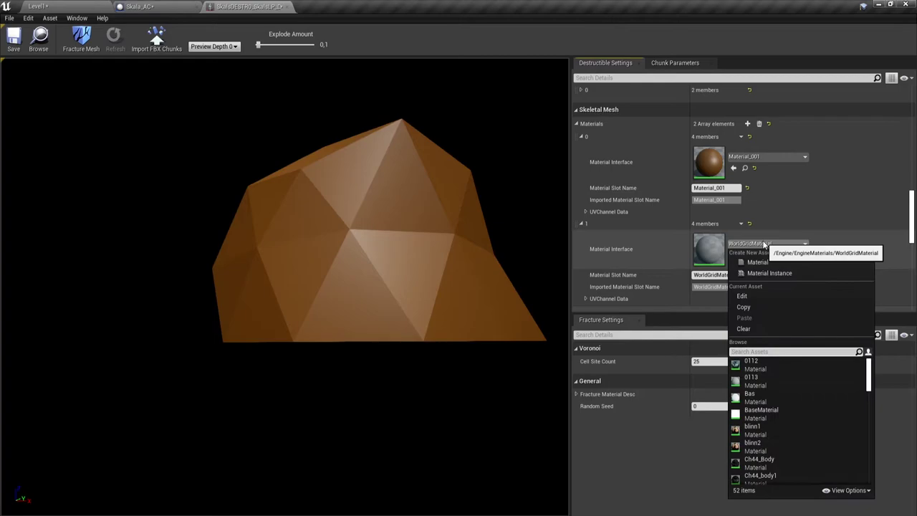
{"action": "scroll", "coordinate": [758, 430], "scroll_direction": "down", "scroll_amount": 3}
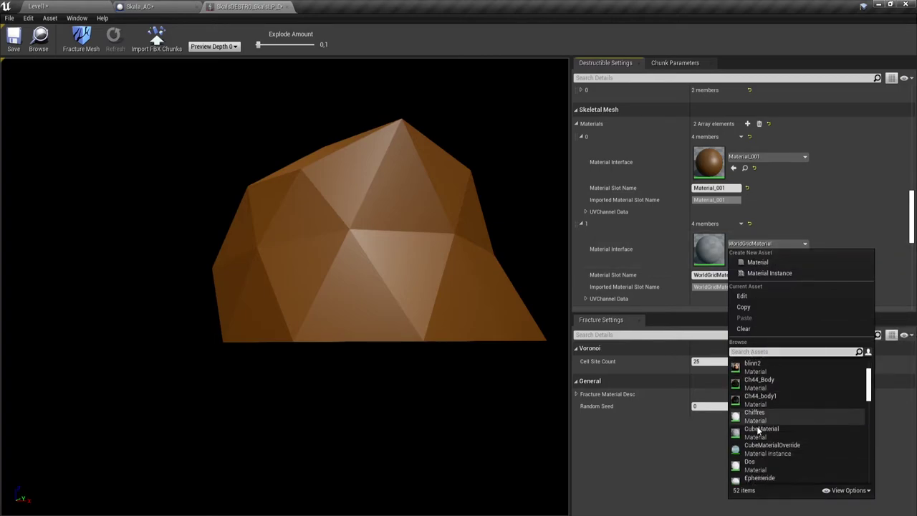
{"action": "scroll", "coordinate": [758, 430], "scroll_direction": "down", "scroll_amount": 3}
{"action": "scroll", "coordinate": [758, 430], "scroll_direction": "down", "scroll_amount": 3}
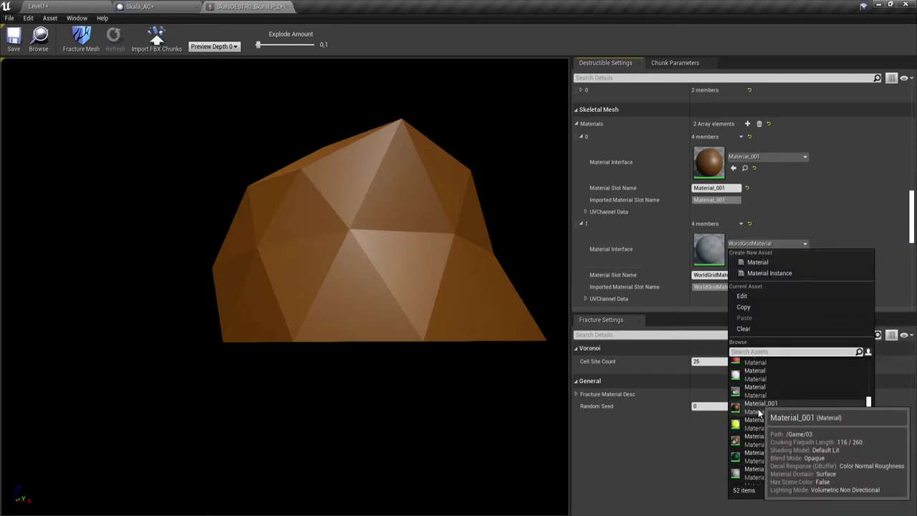
{"action": "left_click", "coordinate": [758, 410]}
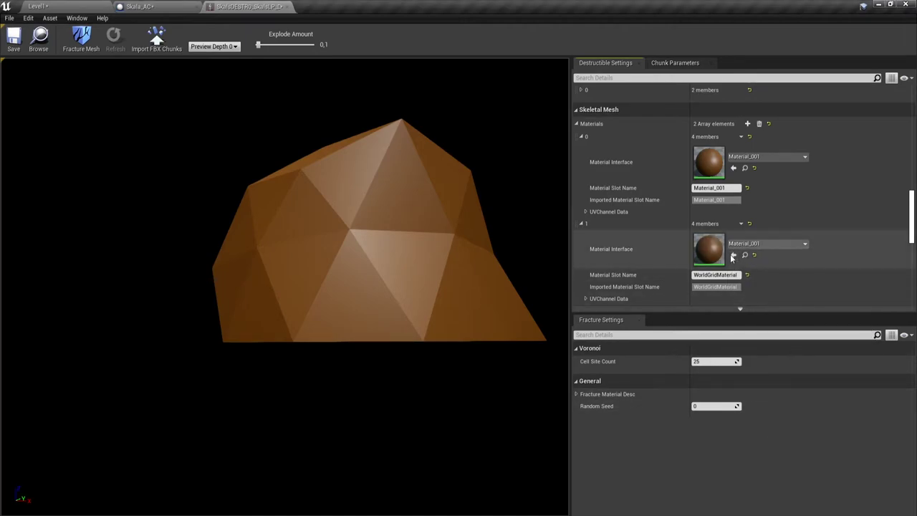
{"action": "scroll", "coordinate": [818, 261], "scroll_direction": "down", "scroll_amount": 2}
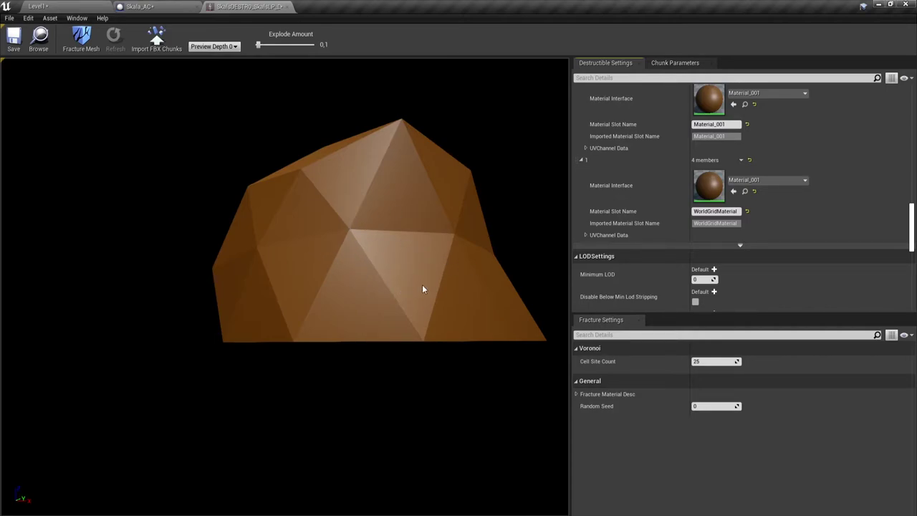
Step: Set Cell Site Count to 500, Random Seed to 20, and Explode Amount to 0.4
{"action": "left_click", "coordinate": [717, 360]}
{"action": "type", "text": "500"}
{"action": "left_click", "coordinate": [707, 406]}
{"action": "type", "text": "20"}
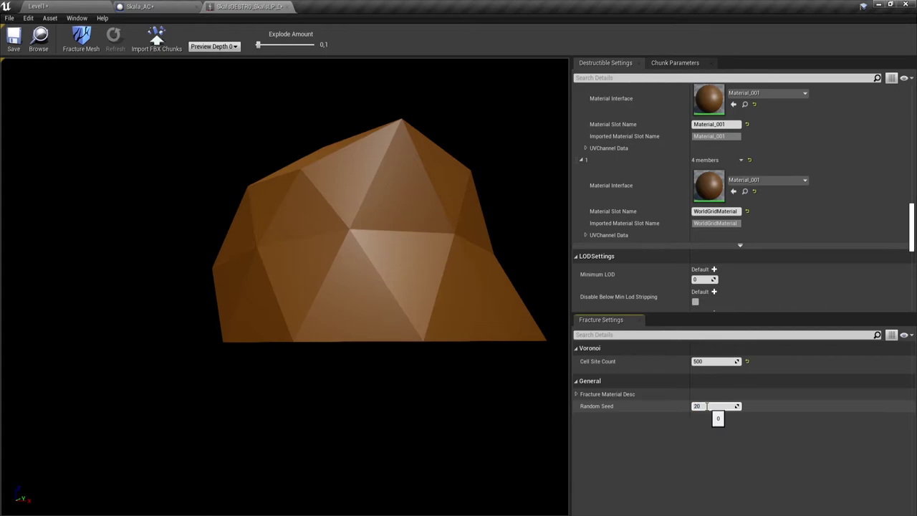
{"action": "key", "text": "Return"}
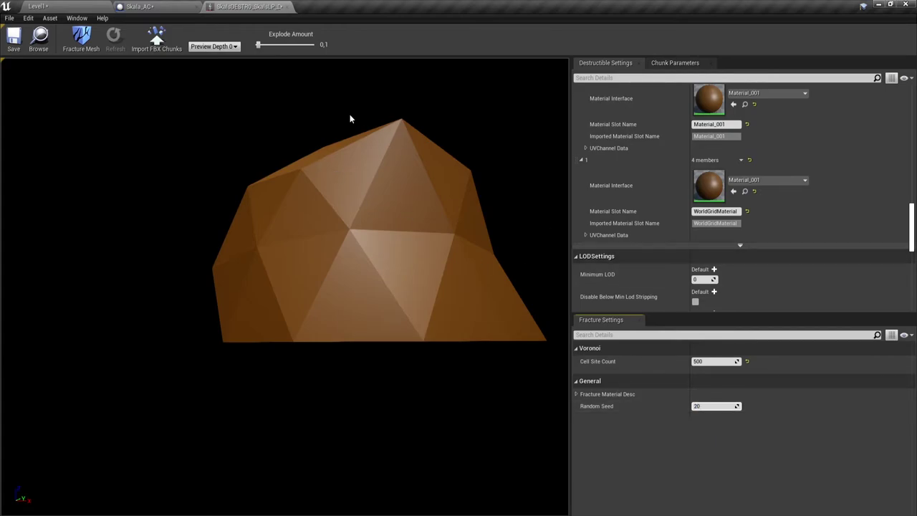
{"action": "left_click_drag", "start_coordinate": [266, 49], "coordinate": [256, 47]}
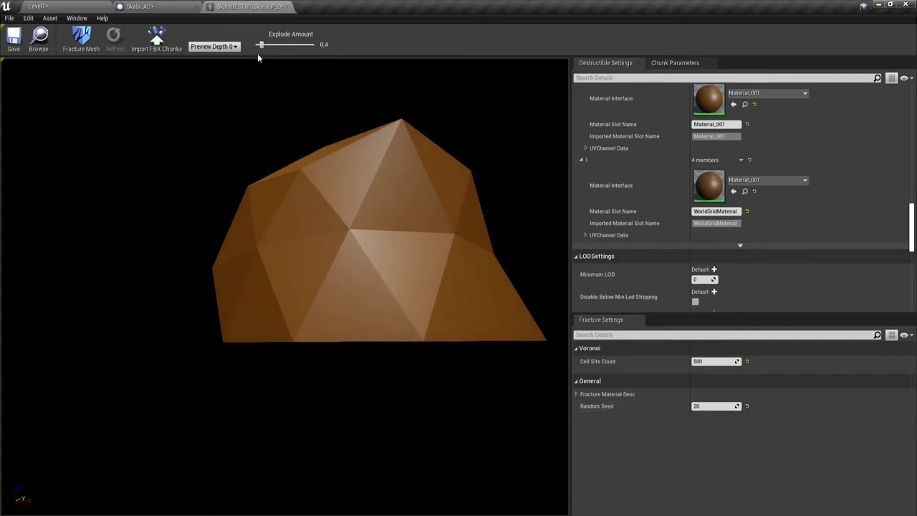
Step: Fracture the rock with the new settings and orbit to inspect the chunks
{"action": "left_click", "coordinate": [80, 40]}
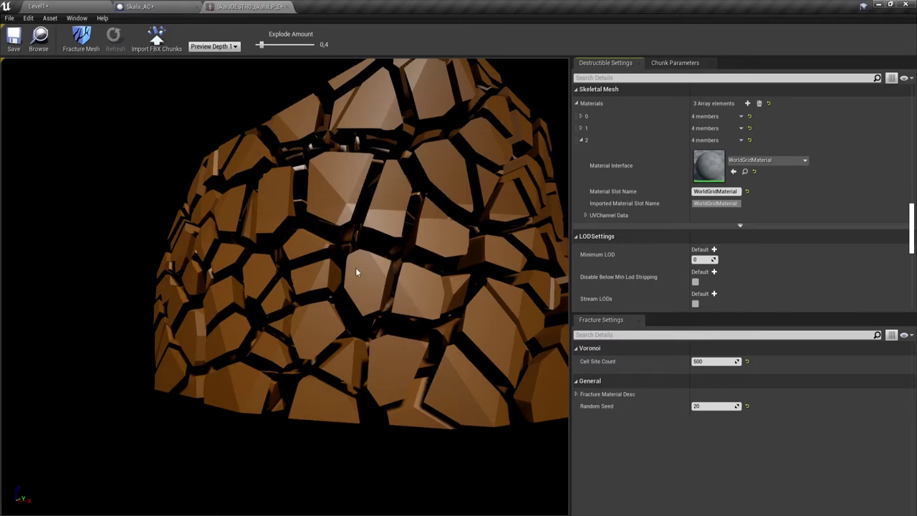
{"action": "left_click_drag", "start_coordinate": [356, 273], "coordinate": [355, 215]}
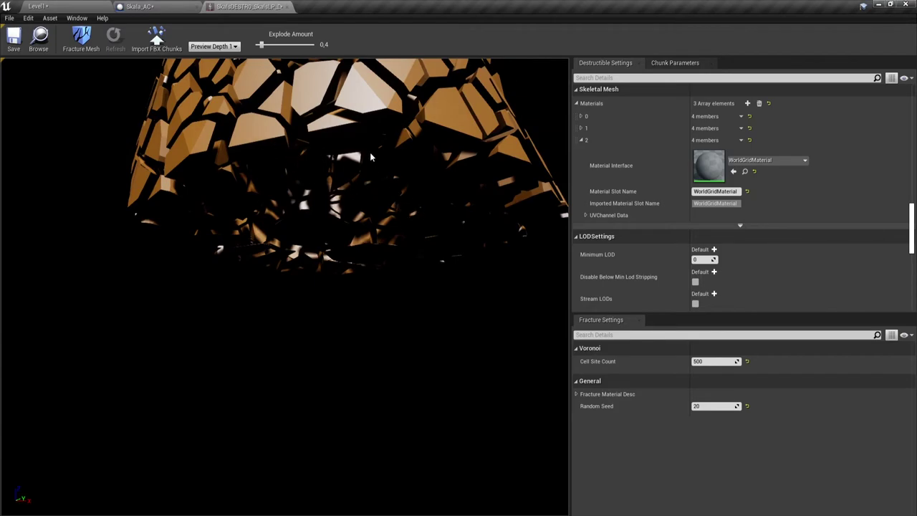
{"action": "left_click_drag", "start_coordinate": [371, 157], "coordinate": [367, 252]}
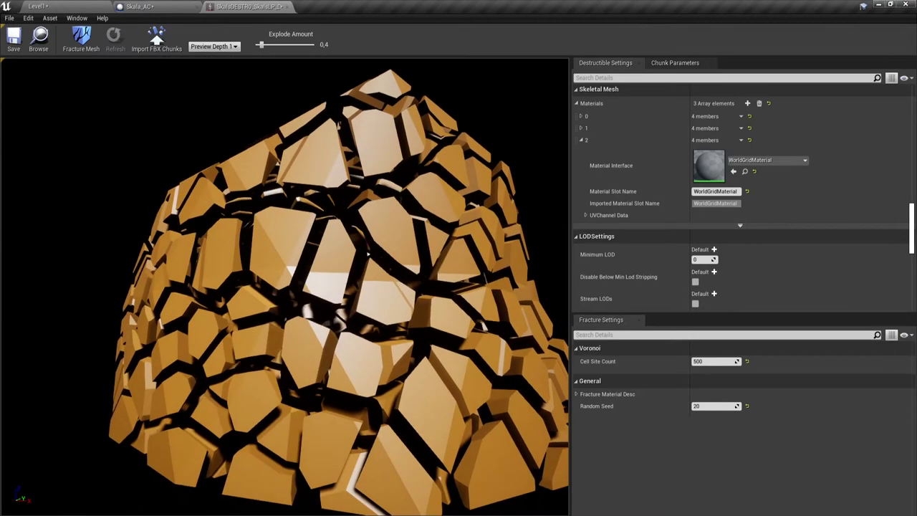
Step: Save the fractured destructible mesh and return to the Skala_AC Blueprint
{"action": "scroll", "coordinate": [341, 177], "scroll_direction": "down", "scroll_amount": 5}
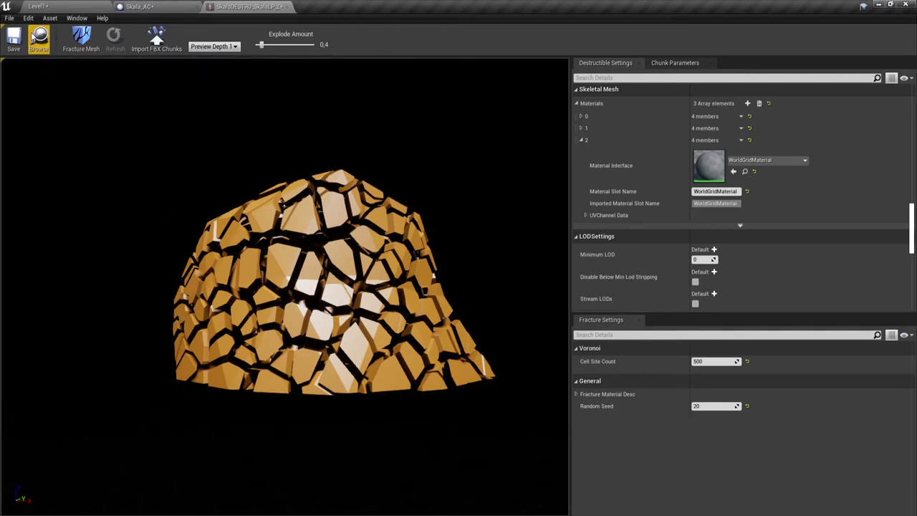
{"action": "left_click", "coordinate": [13, 39]}
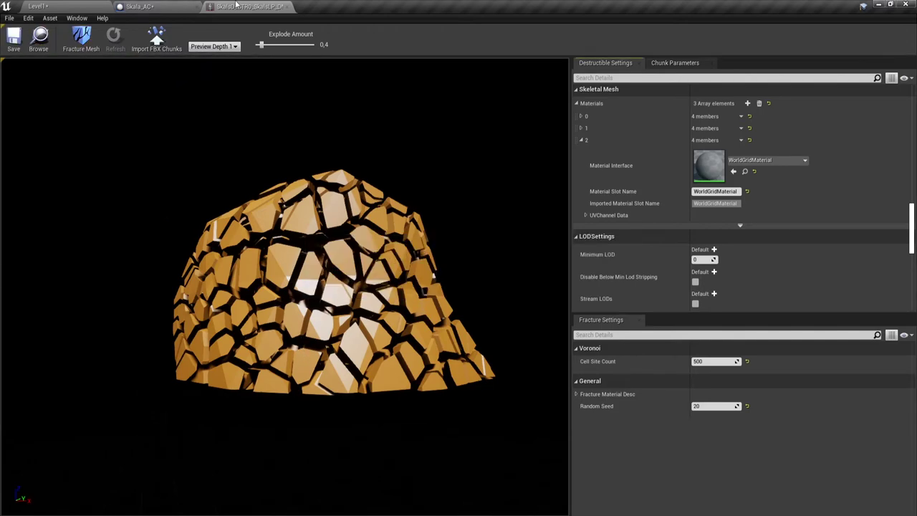
{"action": "left_click", "coordinate": [171, 7]}
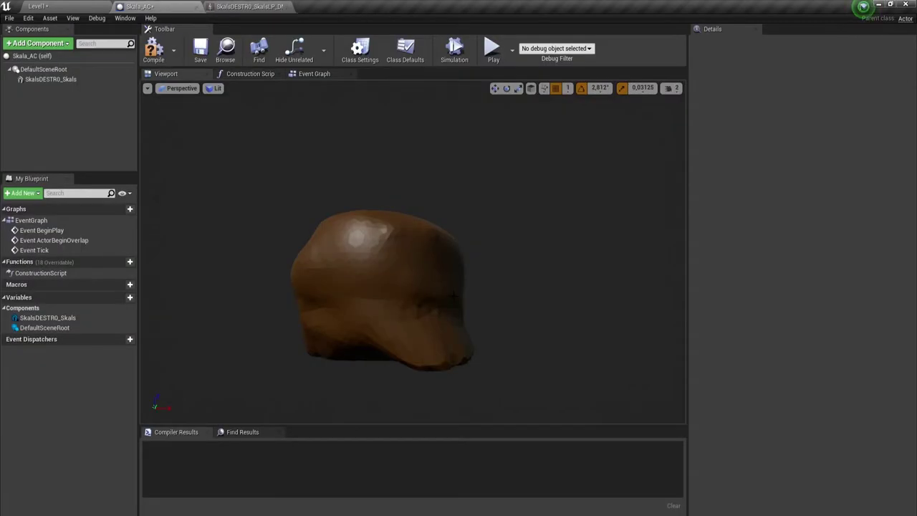
Step: Select the rock's static mesh component in the Skala_AC Blueprint
{"action": "left_click_drag", "start_coordinate": [361, 190], "coordinate": [305, 201]}
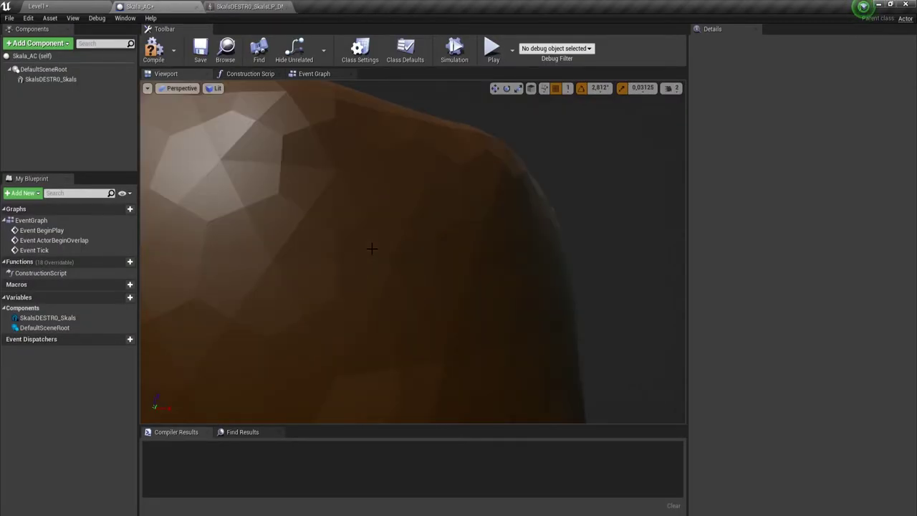
{"action": "scroll", "coordinate": [340, 180], "scroll_direction": "down", "scroll_amount": 5}
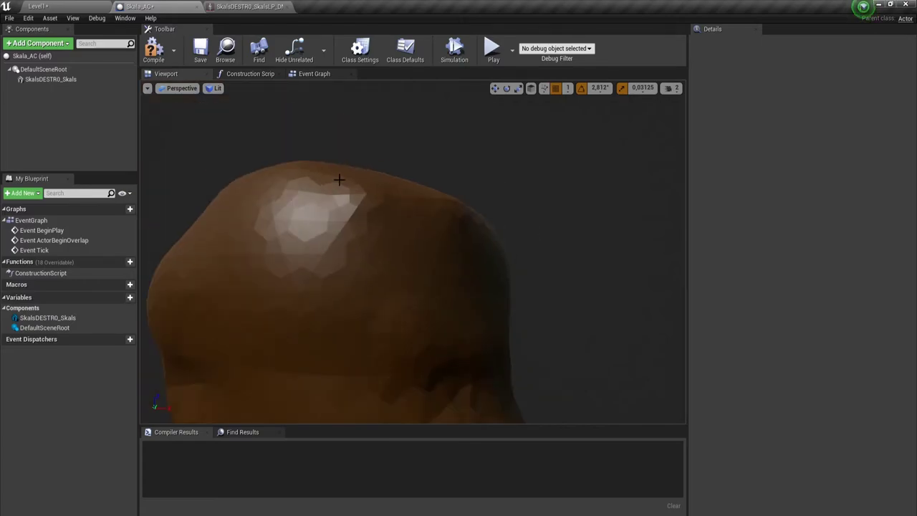
{"action": "scroll", "coordinate": [340, 180], "scroll_direction": "down", "scroll_amount": 3}
{"action": "scroll", "coordinate": [373, 183], "scroll_direction": "down", "scroll_amount": 2}
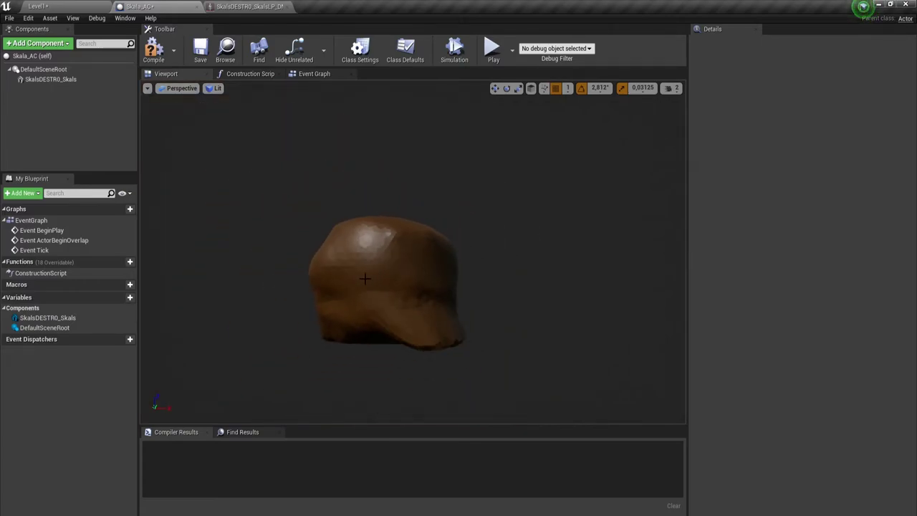
{"action": "left_click", "coordinate": [47, 79]}
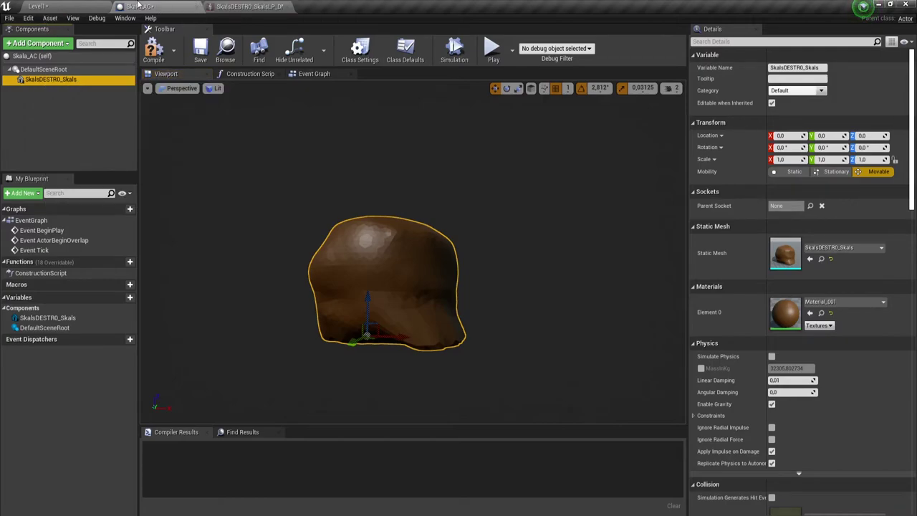
Step: Undock the Blueprint, select the SkalsDESTR0_SkalsLP_DM asset, and maximize the Blueprint window
{"action": "mouse_move", "coordinate": [143, 5]}
{"action": "left_mouse_down"}
{"action": "mouse_move", "coordinate": [333, 101]}
{"action": "mouse_move", "coordinate": [470, 116]}
{"action": "mouse_move", "coordinate": [437, 80]}
{"action": "left_mouse_up"}
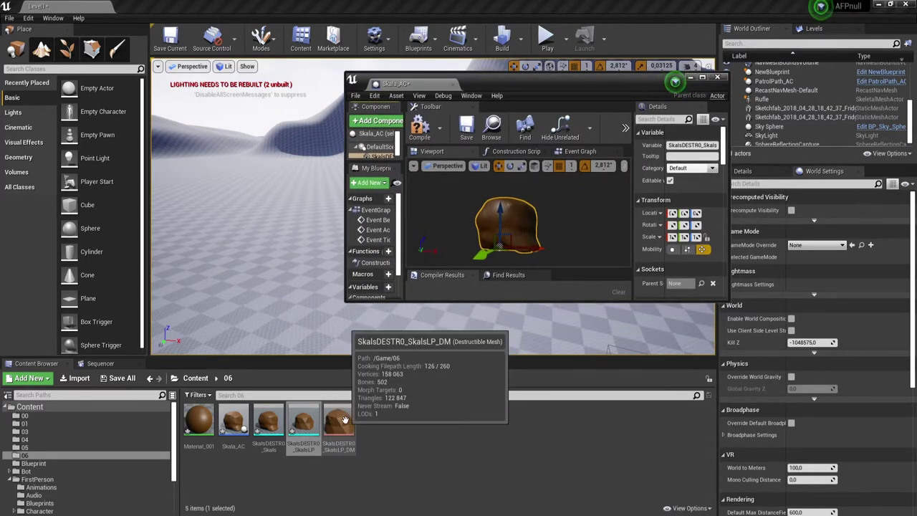
{"action": "left_click", "coordinate": [343, 421]}
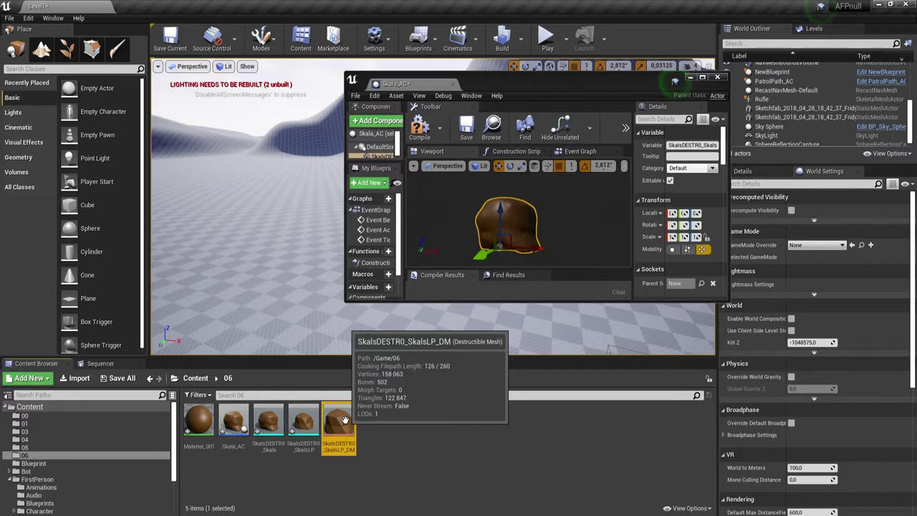
{"action": "left_click", "coordinate": [418, 87]}
{"action": "double_click", "coordinate": [418, 86]}
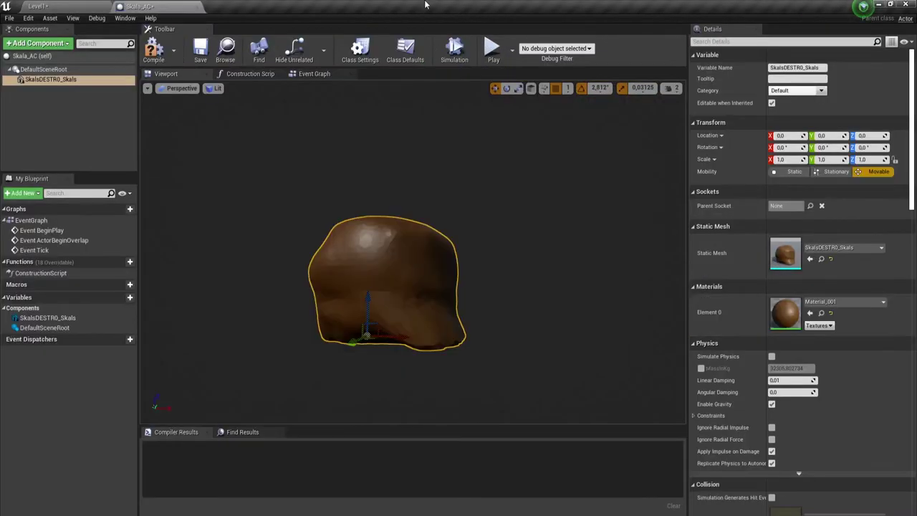
Step: Add a Destructible component using SkalsDESTR0_SkalsLP_DM to Skala_AC and show its Event Graph
{"action": "left_click", "coordinate": [62, 43]}
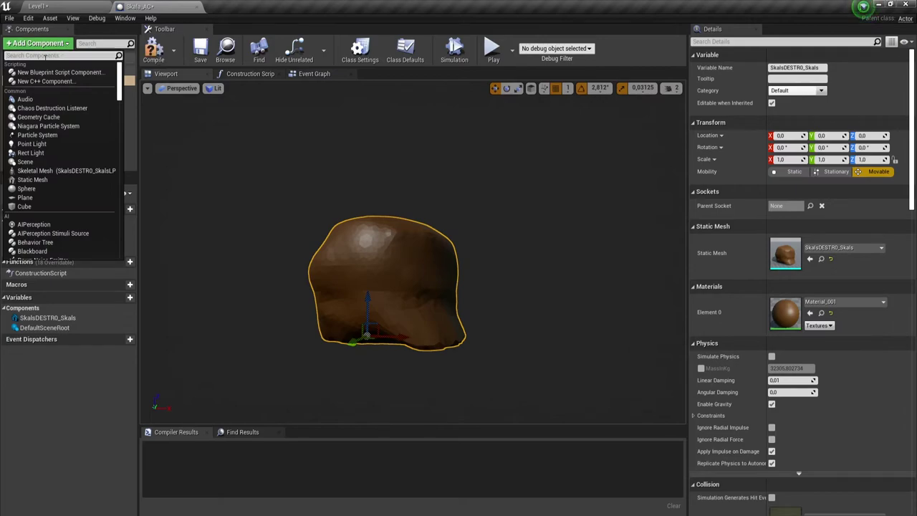
{"action": "left_click", "coordinate": [43, 43]}
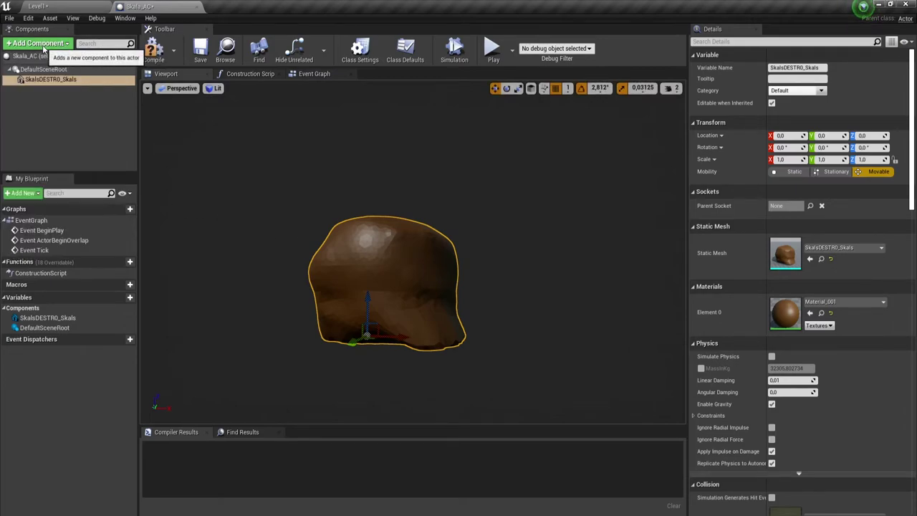
{"action": "left_click", "coordinate": [63, 79]}
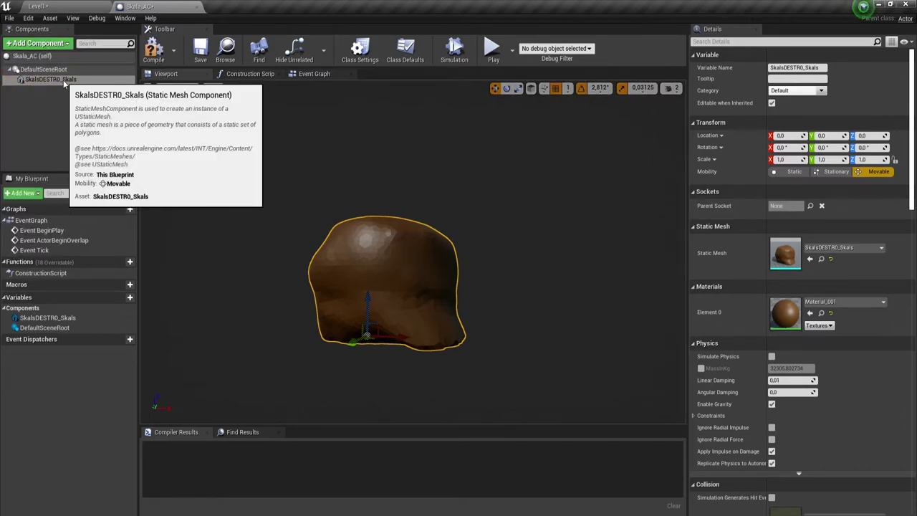
{"action": "left_click", "coordinate": [35, 41]}
{"action": "type", "text": "d"}
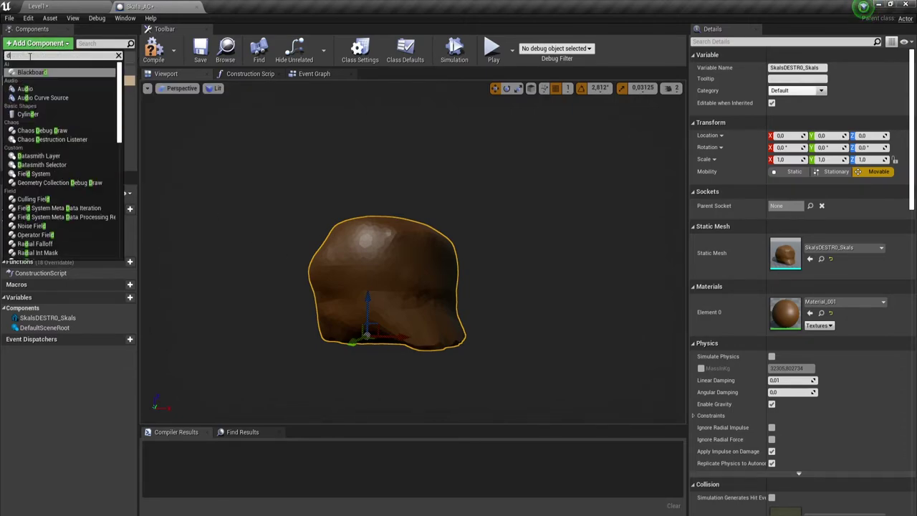
{"action": "type", "text": "e"}
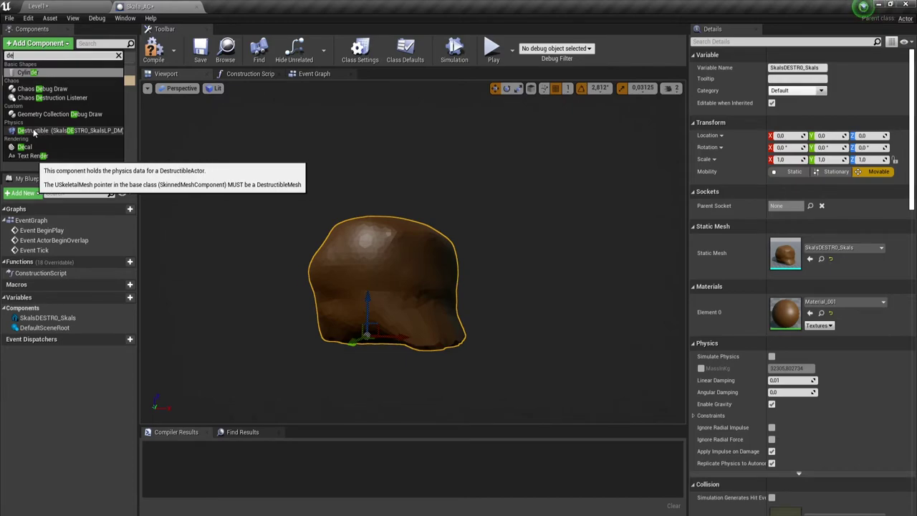
{"action": "left_click", "coordinate": [33, 131]}
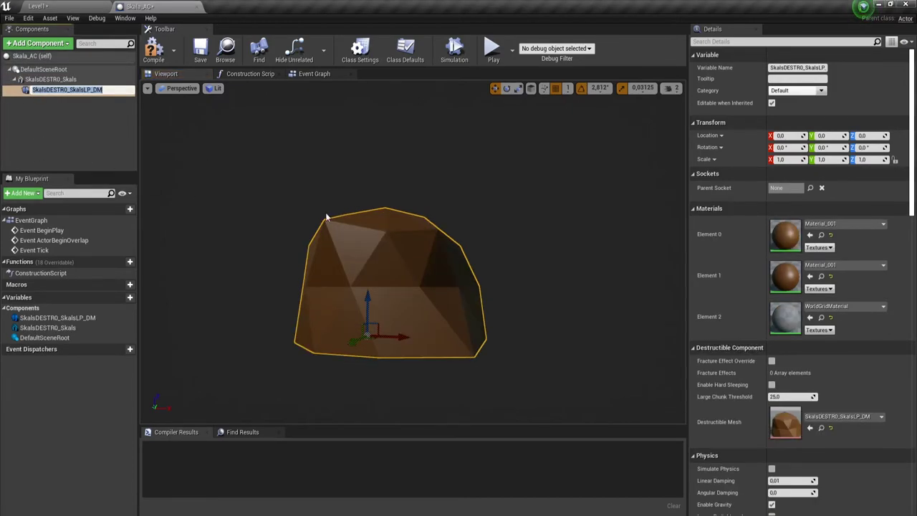
{"action": "left_click", "coordinate": [79, 112]}
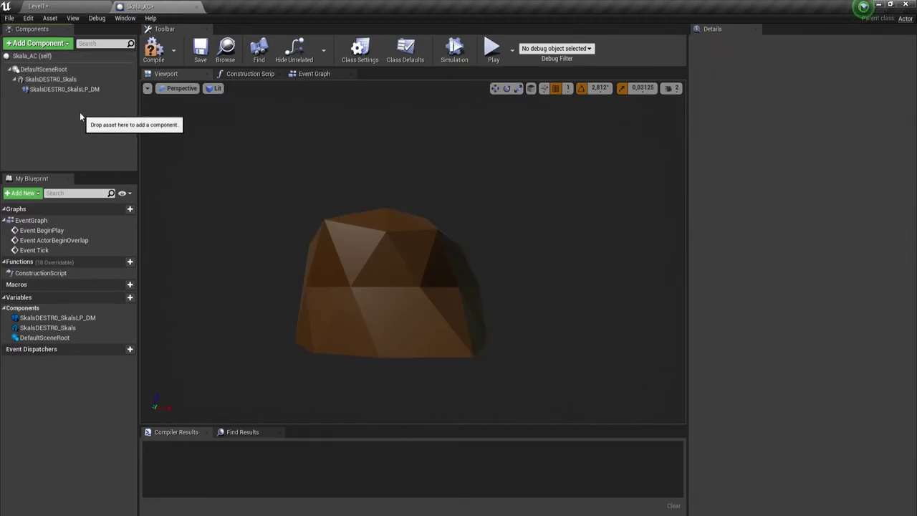
{"action": "left_click", "coordinate": [332, 74]}
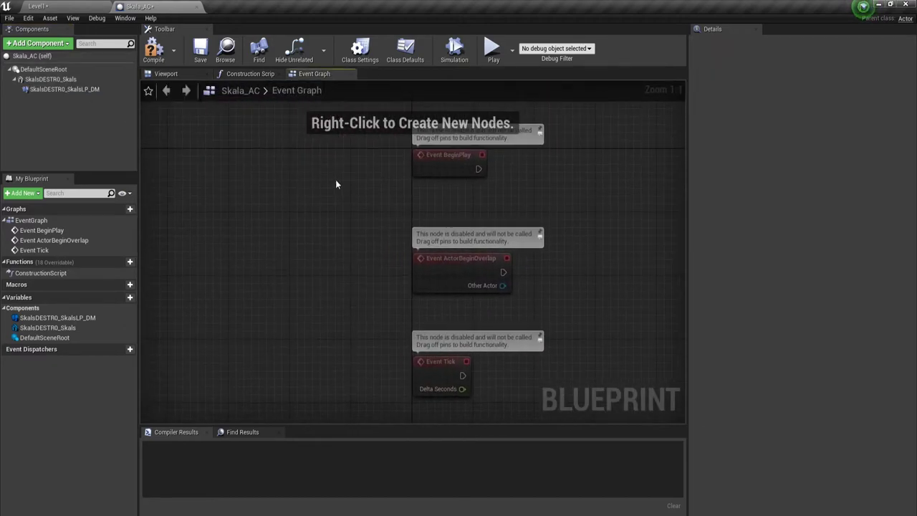
Step: Compile Skala_AC, run a quick test play, and return to Level1
{"action": "left_click", "coordinate": [153, 49]}
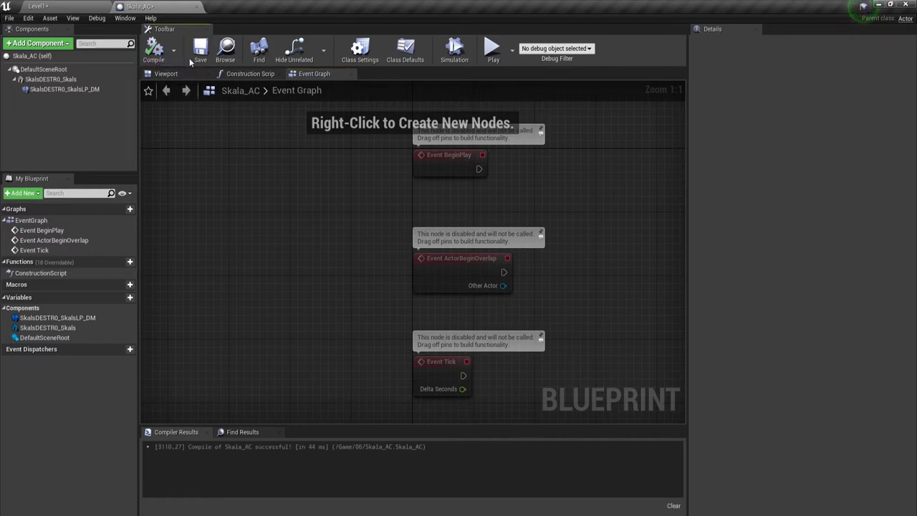
{"action": "left_click", "coordinate": [492, 47]}
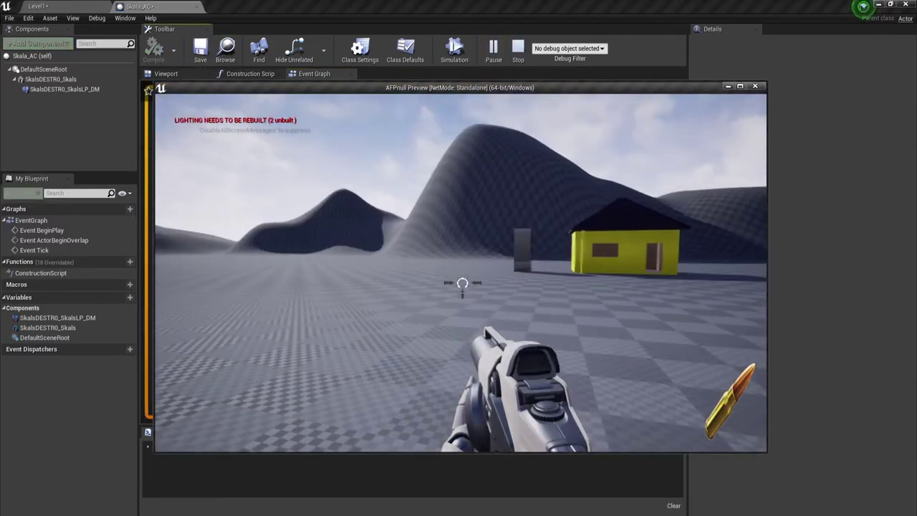
{"action": "key", "text": "Escape"}
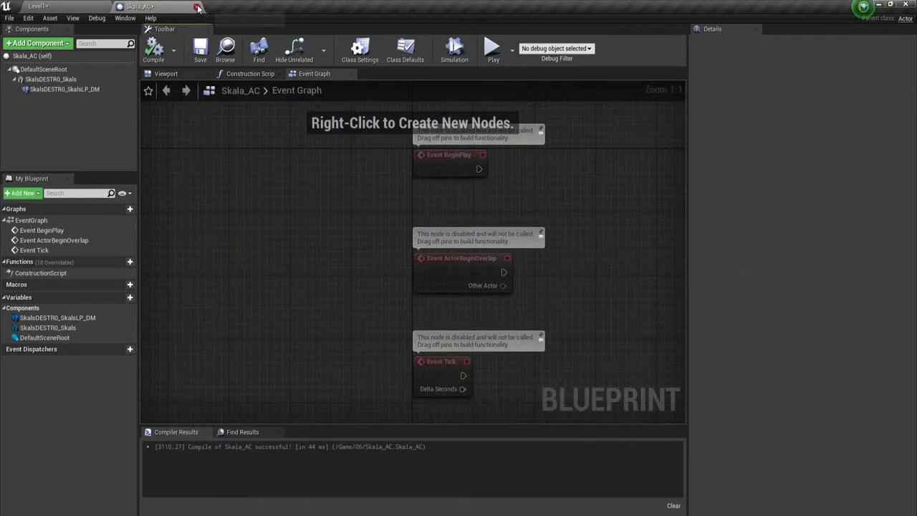
{"action": "left_click", "coordinate": [100, 7]}
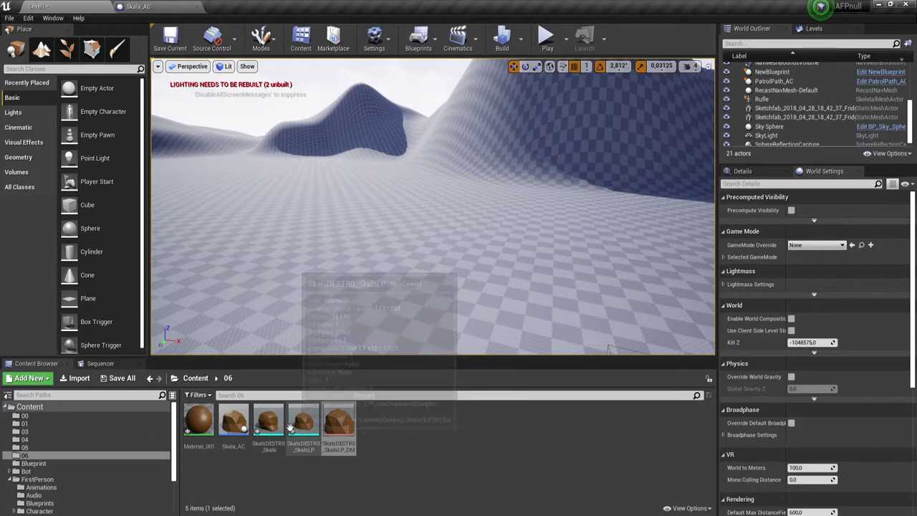
Step: Drag the Skala_AC rock into Level1, centre the view on it, then go up to Content
{"action": "left_click", "coordinate": [233, 422]}
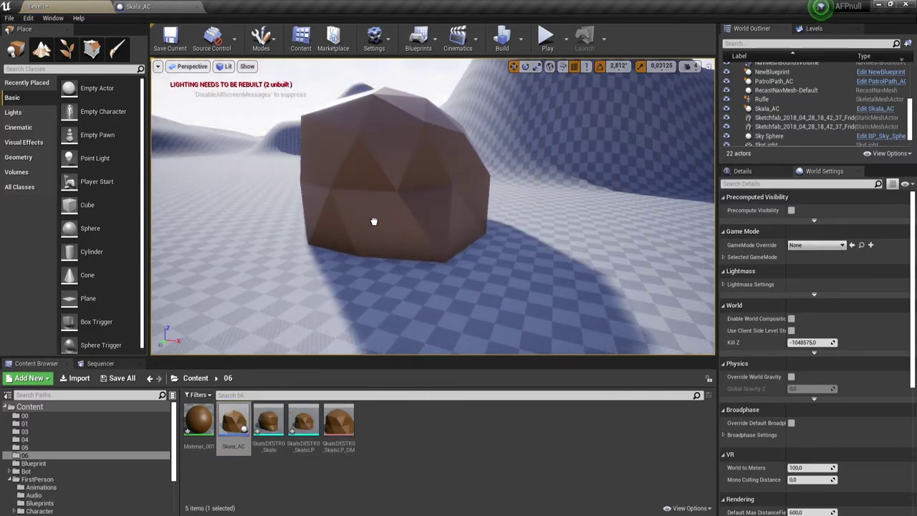
{"action": "left_click_drag", "start_coordinate": [267, 377], "coordinate": [380, 219]}
{"action": "mouse_move", "coordinate": [380, 219]}
{"action": "right_mouse_down"}
{"action": "mouse_move", "coordinate": [458, 222]}
{"action": "mouse_move", "coordinate": [367, 188]}
{"action": "right_mouse_up"}
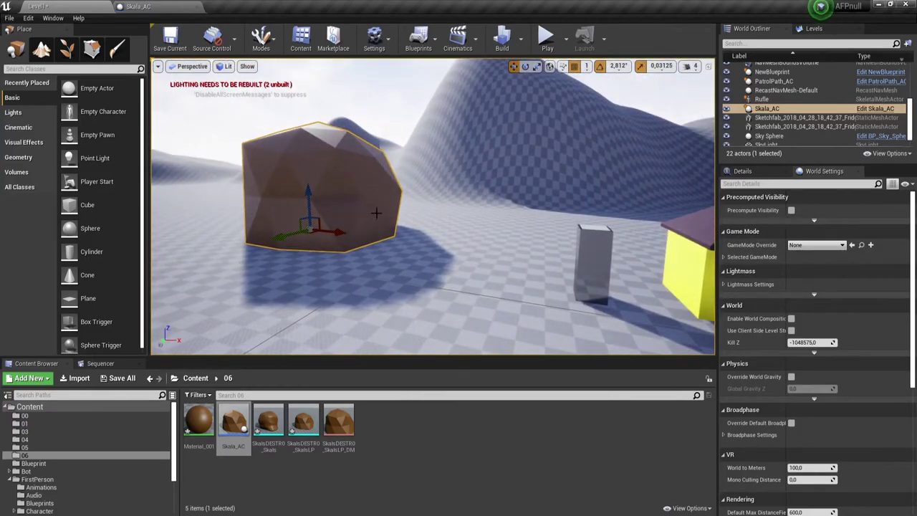
{"action": "right_click_drag", "start_coordinate": [385, 202], "coordinate": [351, 203]}
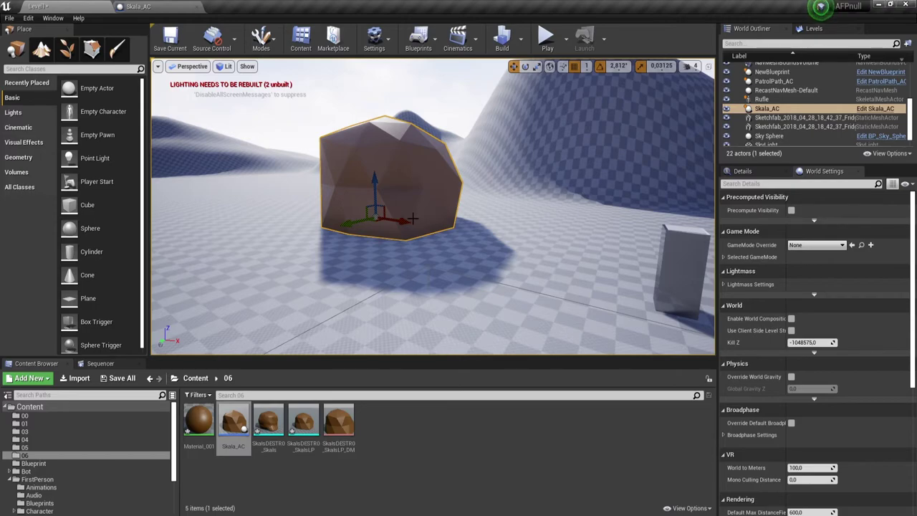
{"action": "left_click", "coordinate": [207, 378]}
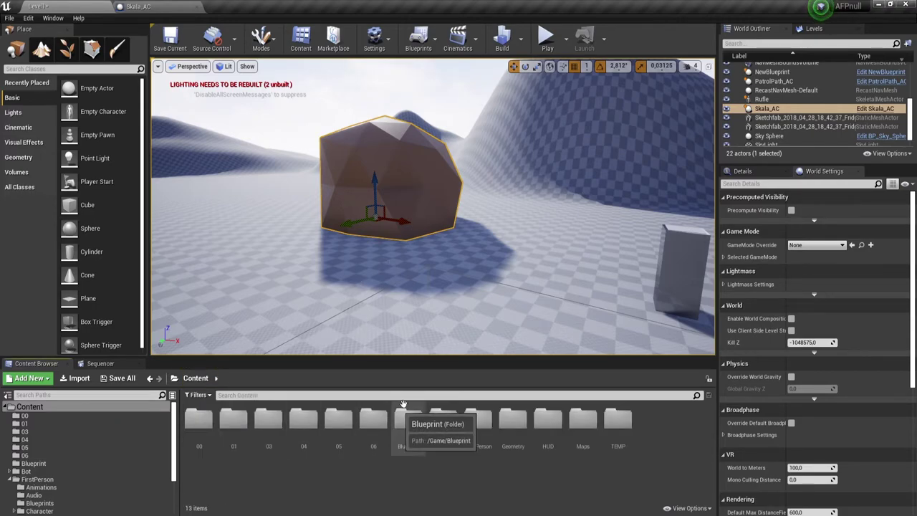
Step: Open the Projectile blueprint from FirstPerson > Blueprints
{"action": "double_click", "coordinate": [484, 422]}
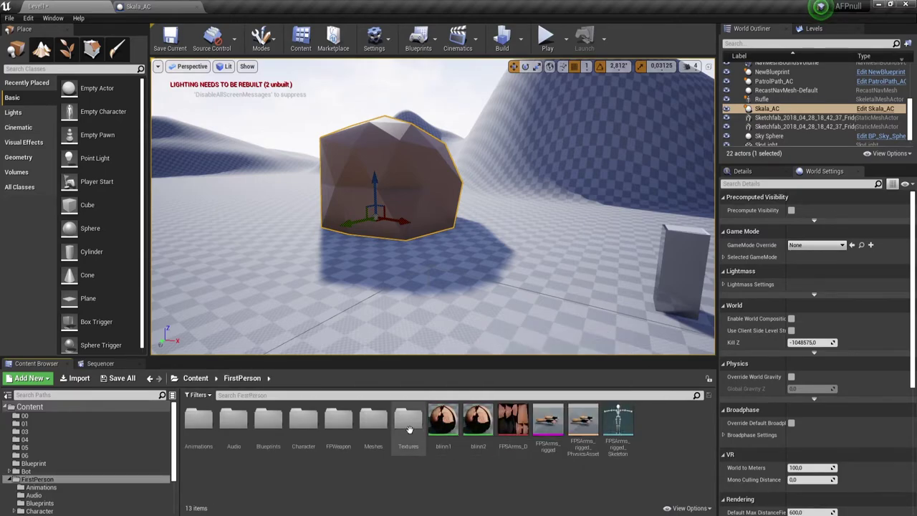
{"action": "double_click", "coordinate": [276, 424]}
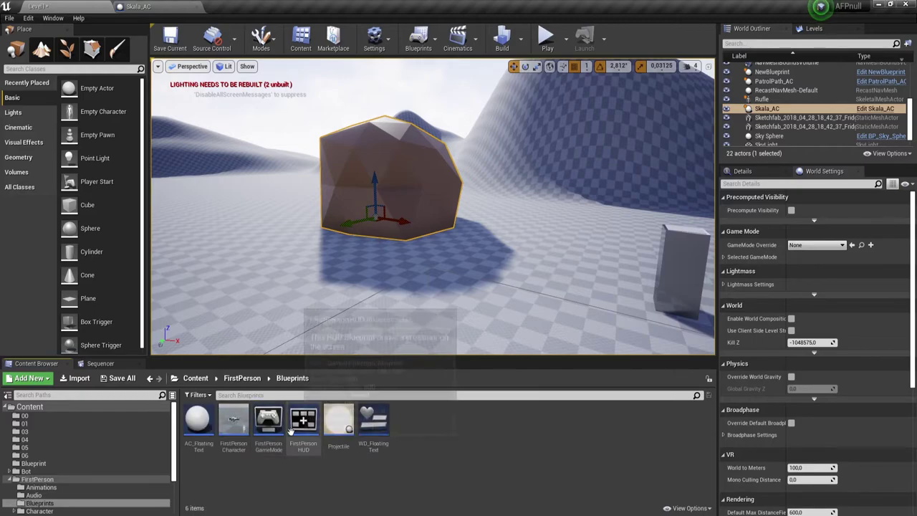
{"action": "double_click", "coordinate": [341, 427]}
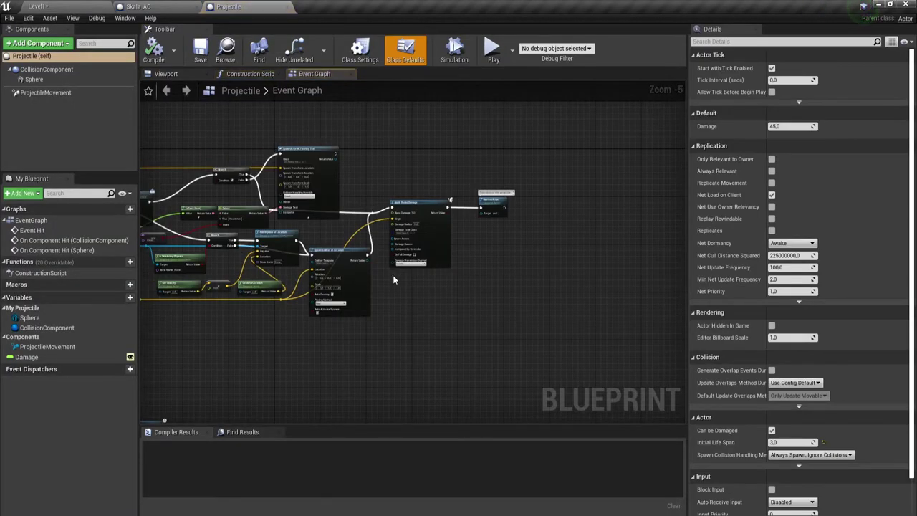
Step: Set Apply Radial Damage's Damage Radius to 50 and compile the Projectile blueprint
{"action": "scroll", "coordinate": [392, 274], "scroll_direction": "up", "scroll_amount": 4}
{"action": "right_click_drag", "start_coordinate": [496, 263], "coordinate": [505, 277]}
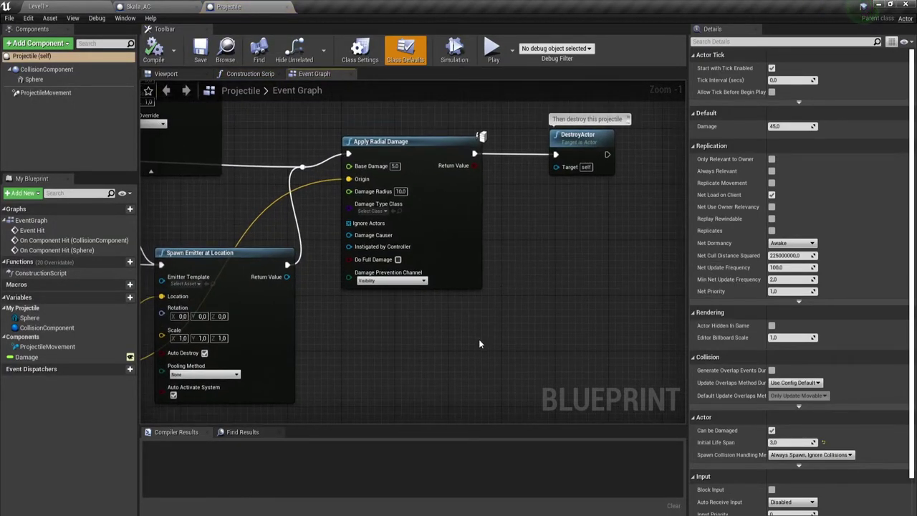
{"action": "left_click", "coordinate": [473, 280]}
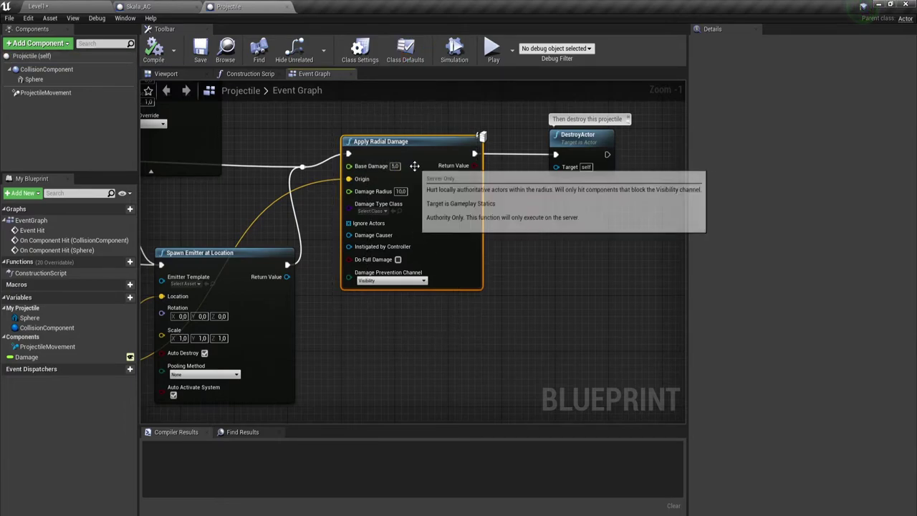
{"action": "scroll", "coordinate": [479, 273], "scroll_direction": "down", "scroll_amount": 1}
{"action": "scroll", "coordinate": [323, 294], "scroll_direction": "down", "scroll_amount": 4}
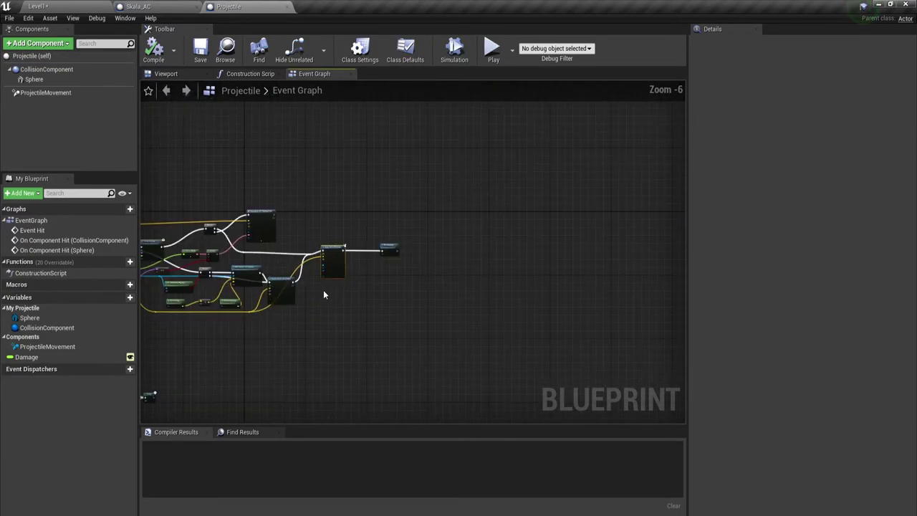
{"action": "key", "text": "Home"}
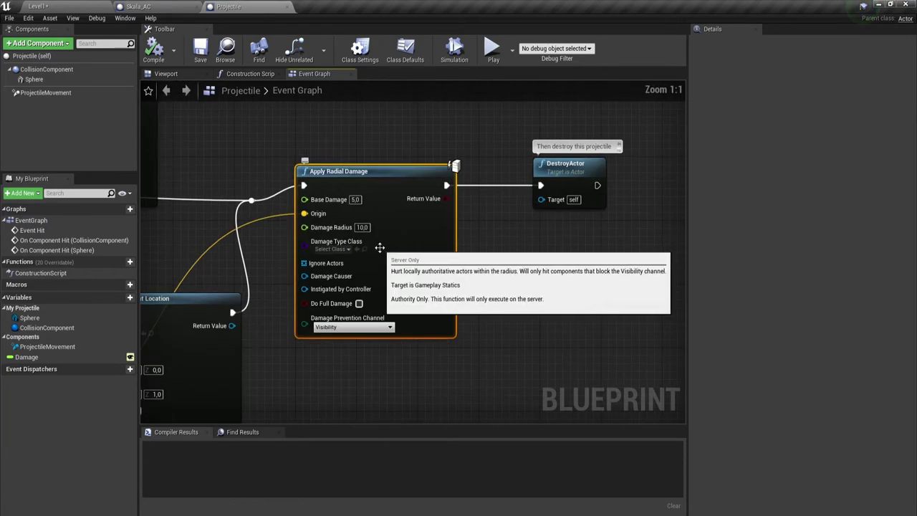
{"action": "right_click_drag", "start_coordinate": [379, 247], "coordinate": [395, 259]}
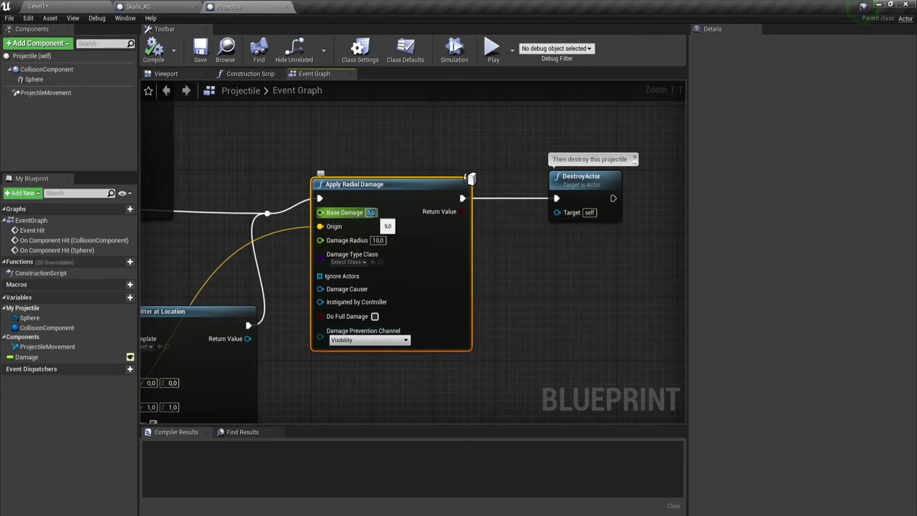
{"action": "left_click", "coordinate": [375, 241]}
{"action": "type", "text": "50"}
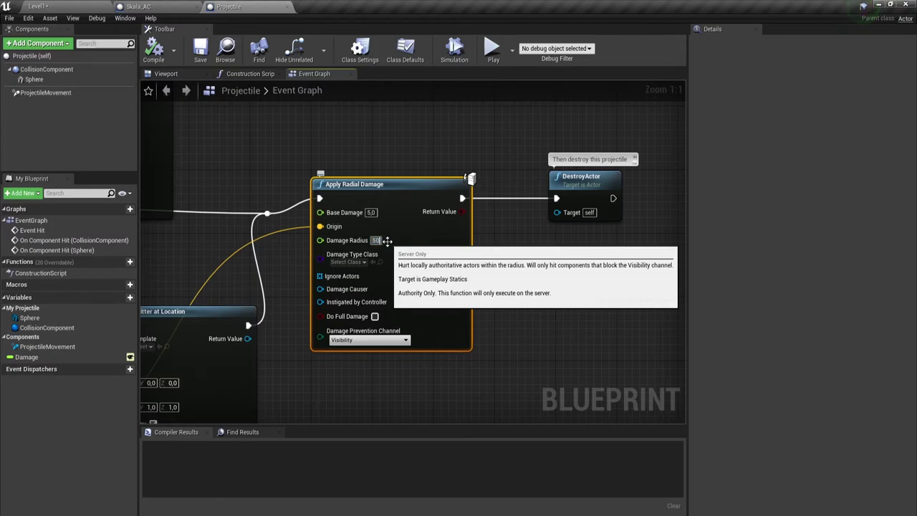
{"action": "left_click", "coordinate": [483, 252]}
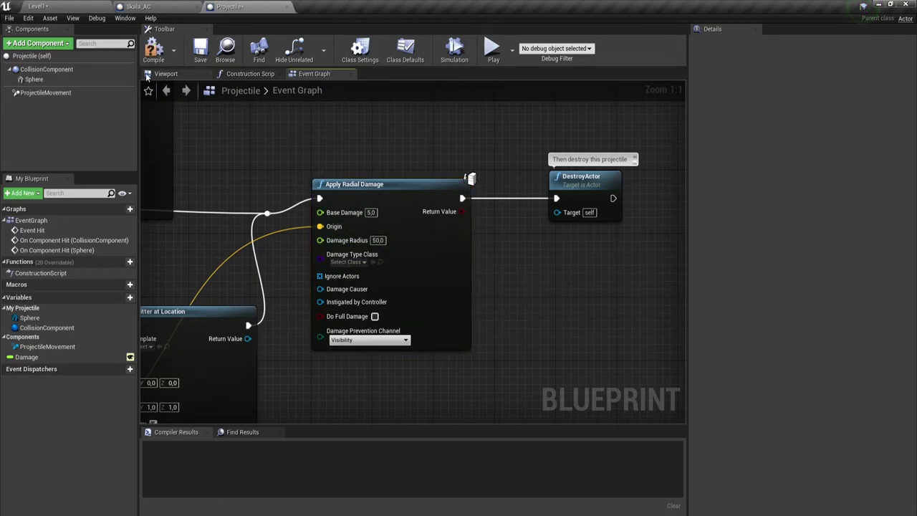
{"action": "left_click", "coordinate": [153, 49]}
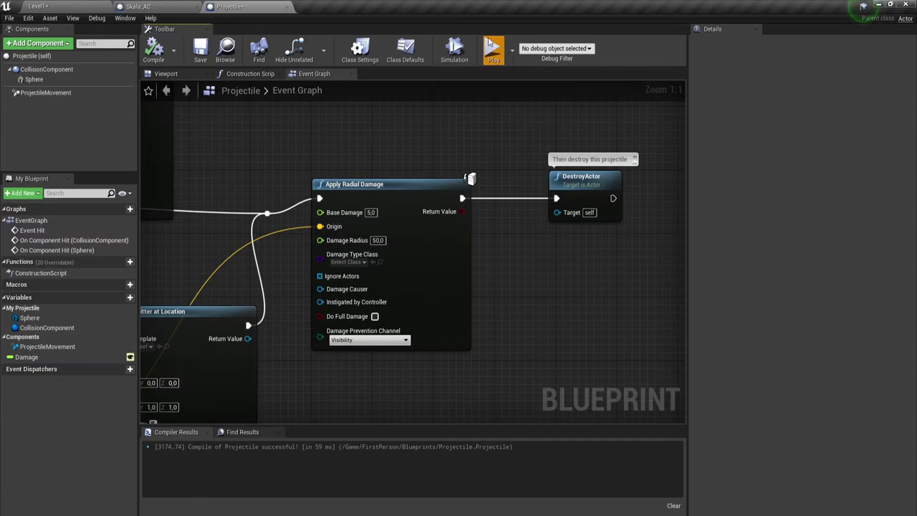
Step: Start a play-test of the level and walk up to the yellow house
{"action": "left_click", "coordinate": [489, 43]}
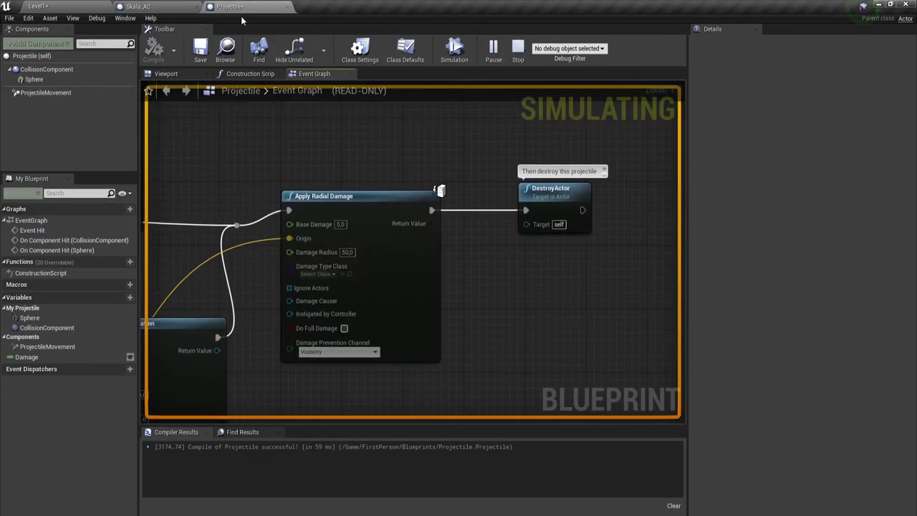
{"action": "left_click", "coordinate": [74, 6]}
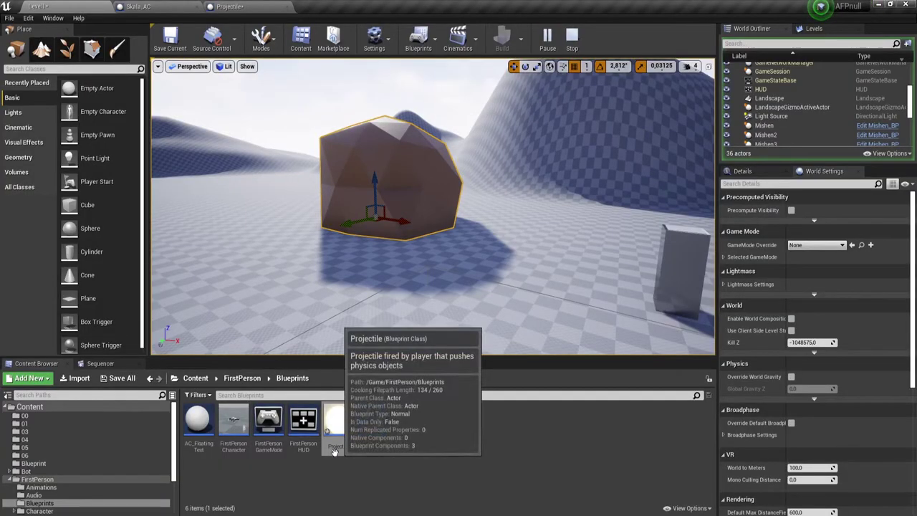
{"action": "left_click", "coordinate": [302, 485]}
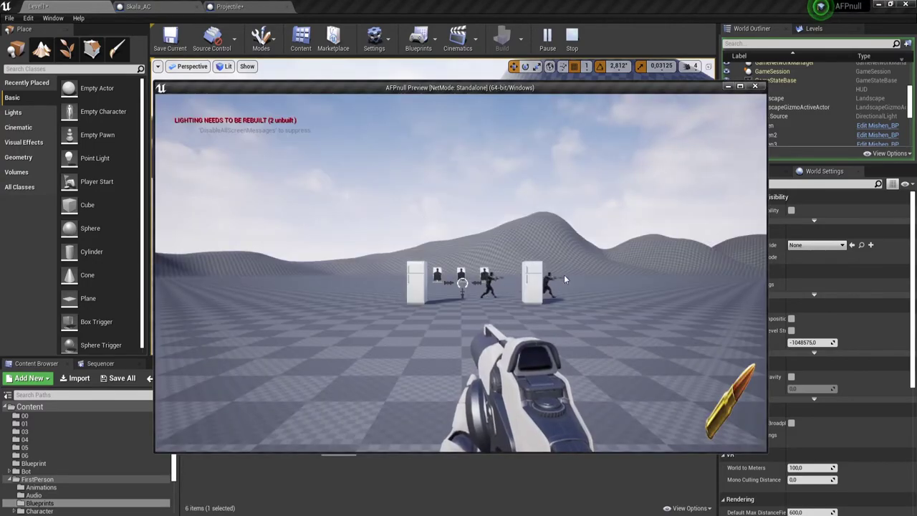
{"action": "key", "text": "w"}
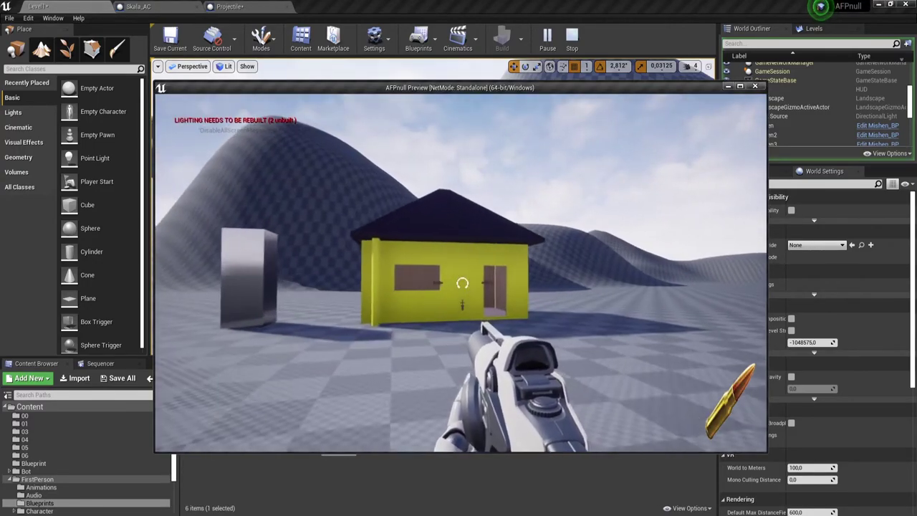
{"action": "key", "text": "w"}
Step: Shoot the yellow house wall twice, then back off and move toward the boulder
{"action": "left_click", "coordinate": [462, 283]}
{"action": "left_click", "coordinate": [463, 283]}
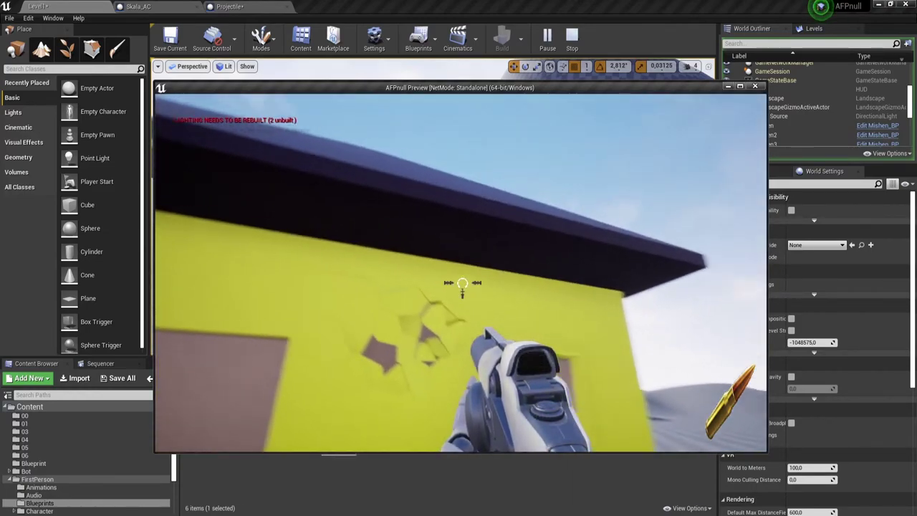
{"action": "key", "text": "s"}
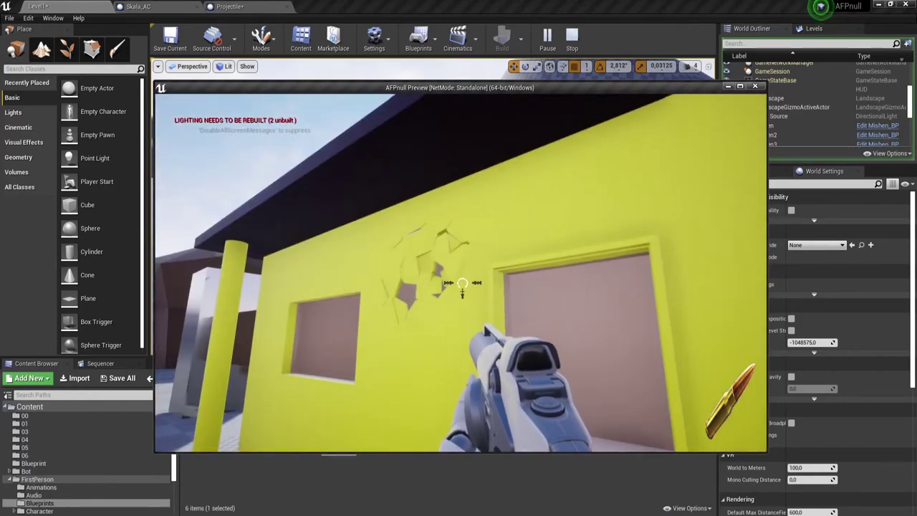
{"action": "key", "text": "s"}
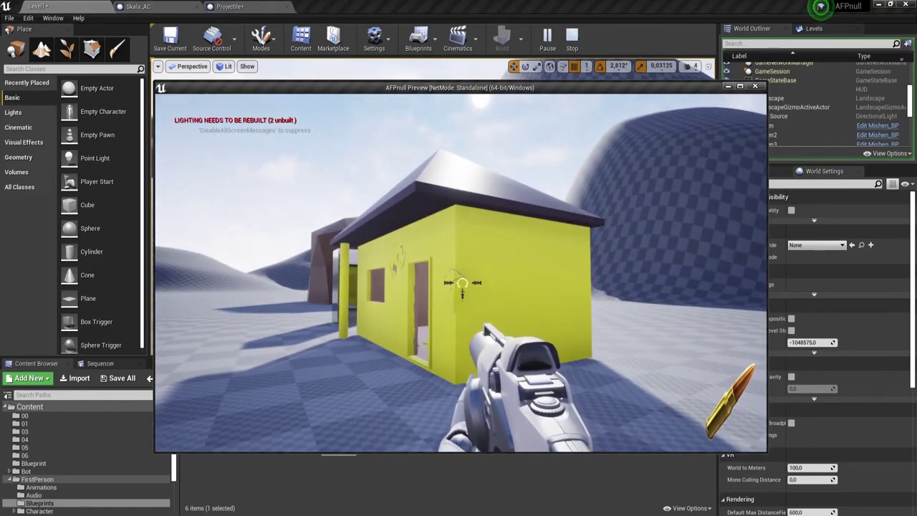
{"action": "key", "text": "d"}
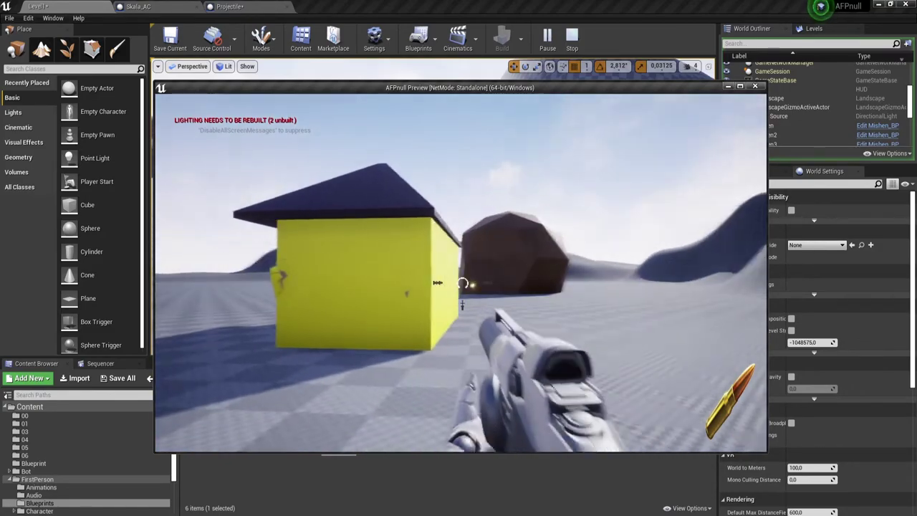
Step: Fire repeatedly at the boulder, closing in until it breaks into chunks
{"action": "left_click", "coordinate": [462, 283]}
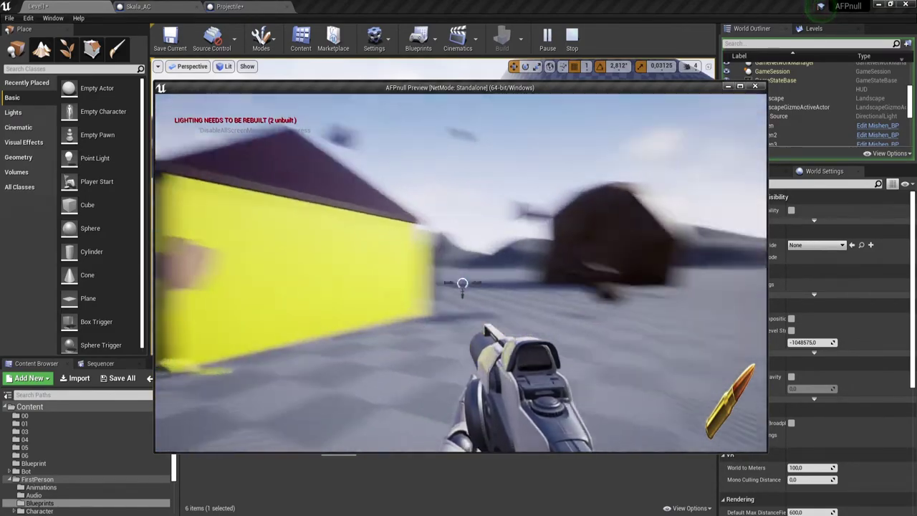
{"action": "left_click", "coordinate": [462, 283]}
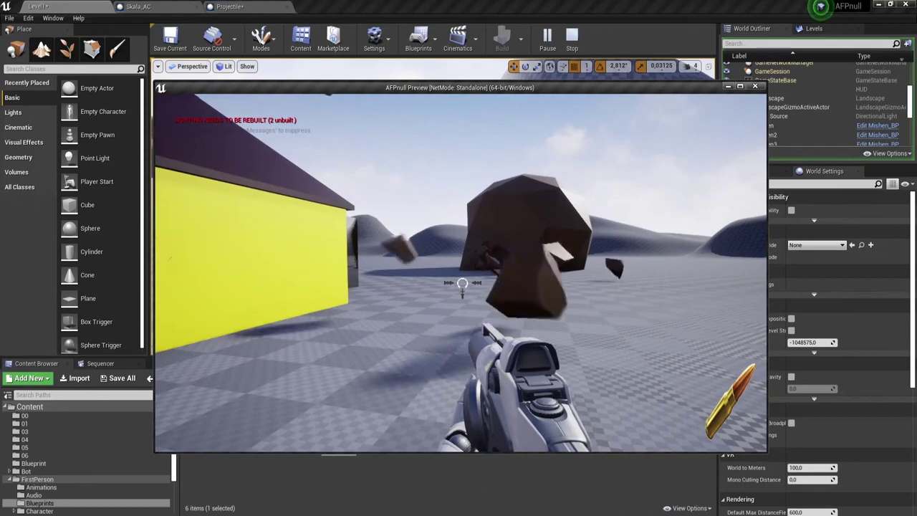
{"action": "left_click", "coordinate": [462, 283]}
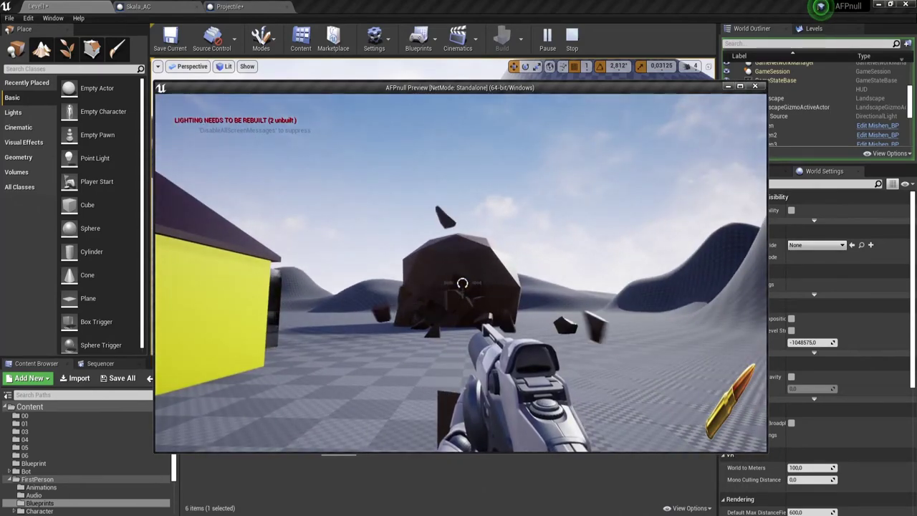
{"action": "left_click", "coordinate": [462, 283]}
{"action": "key", "text": "w"}
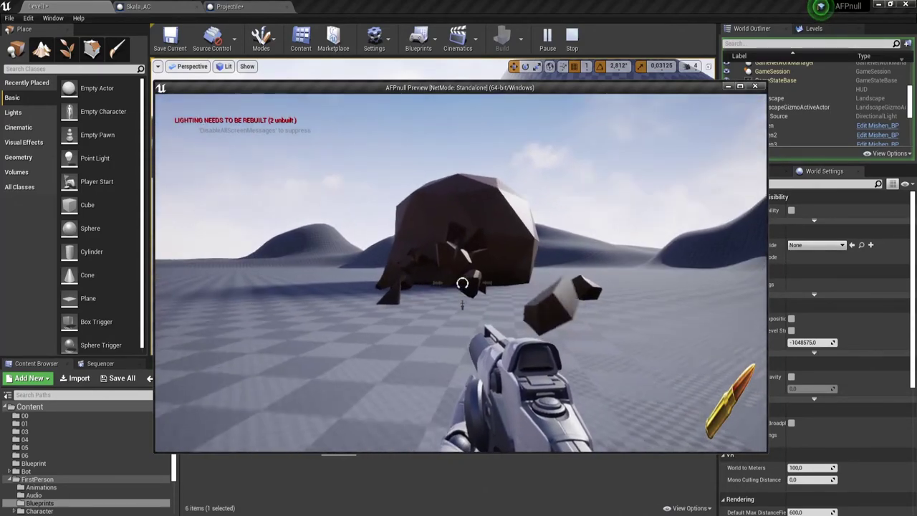
{"action": "left_click", "coordinate": [462, 283]}
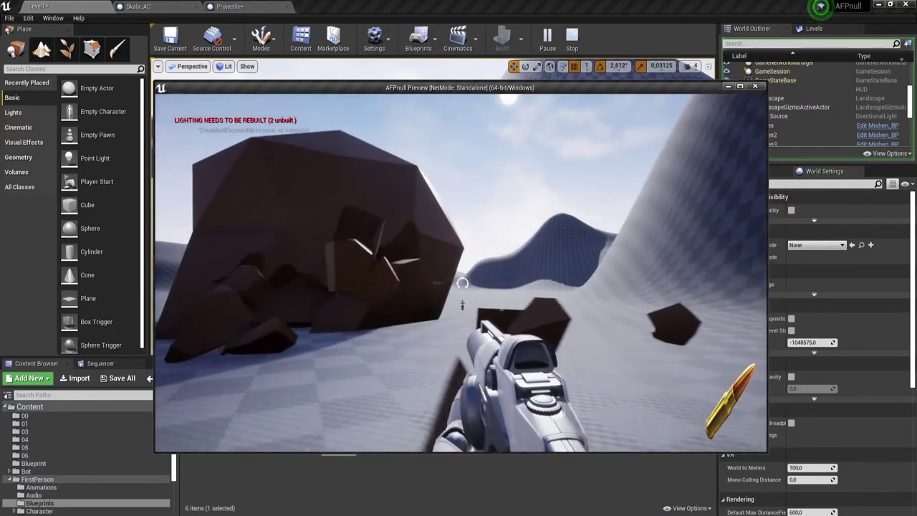
{"action": "left_click", "coordinate": [462, 283]}
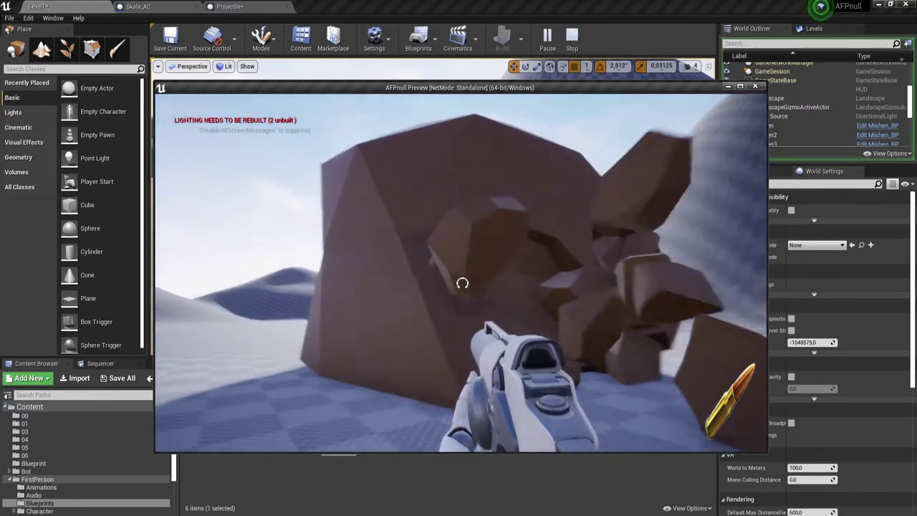
{"action": "left_click", "coordinate": [462, 283]}
Step: Reposition around the rock, fire one last shot, and end the play session
{"action": "key", "text": "s"}
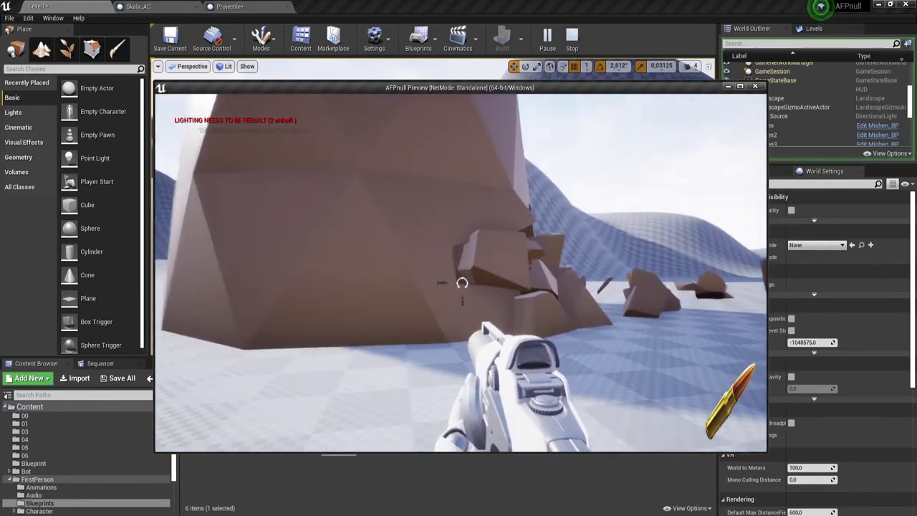
{"action": "key", "text": "w"}
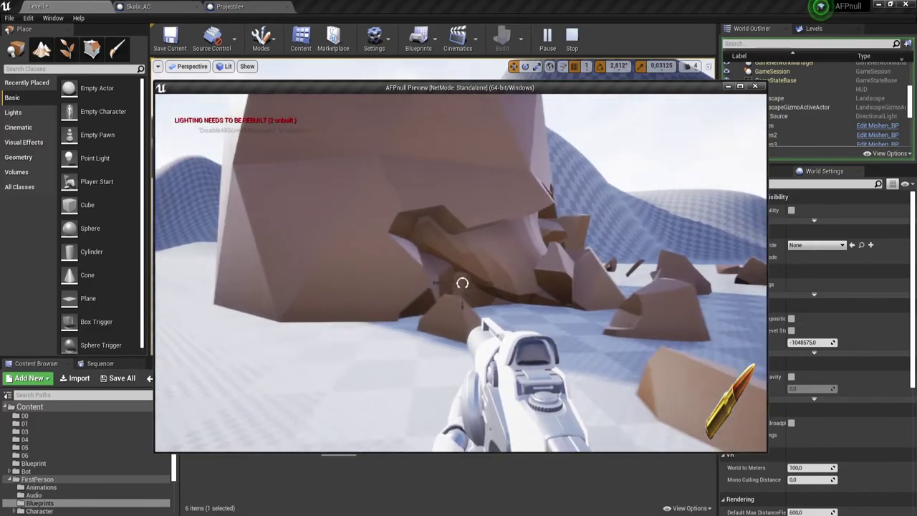
{"action": "key", "text": "w"}
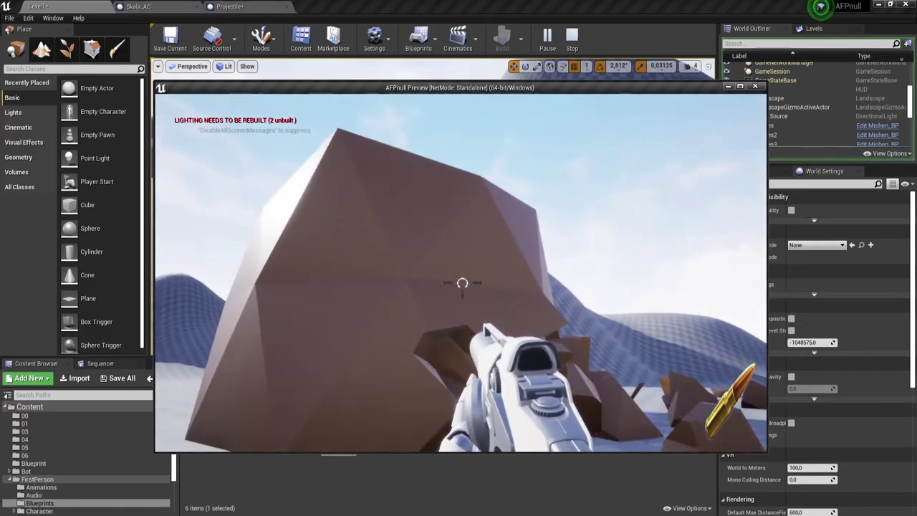
{"action": "key", "text": "s"}
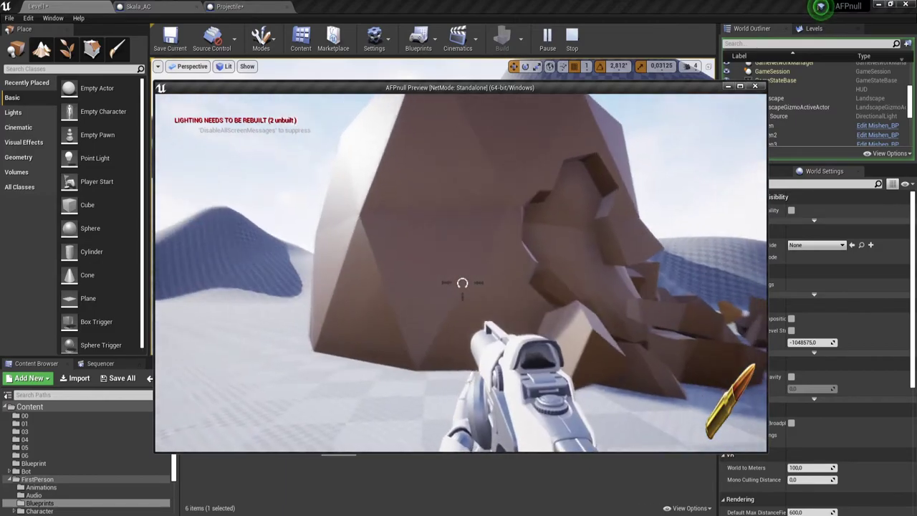
{"action": "left_click", "coordinate": [462, 283]}
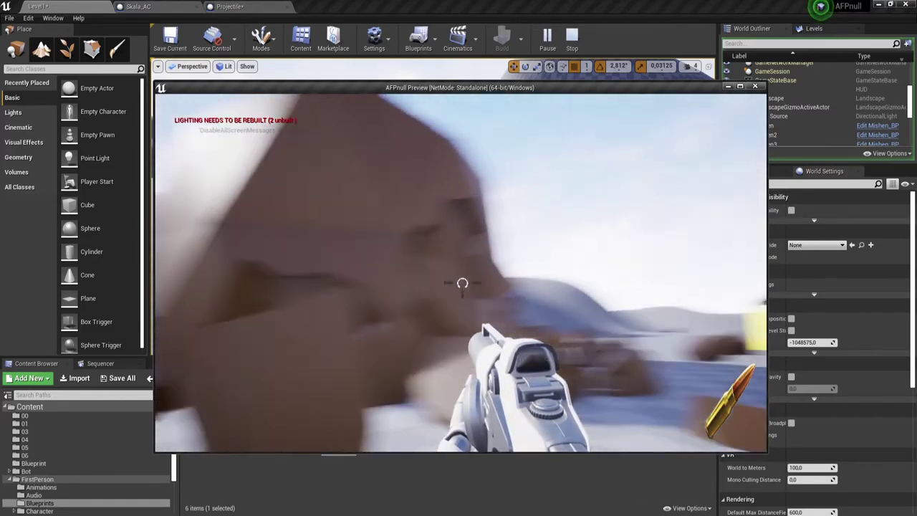
{"action": "key", "text": "Escape"}
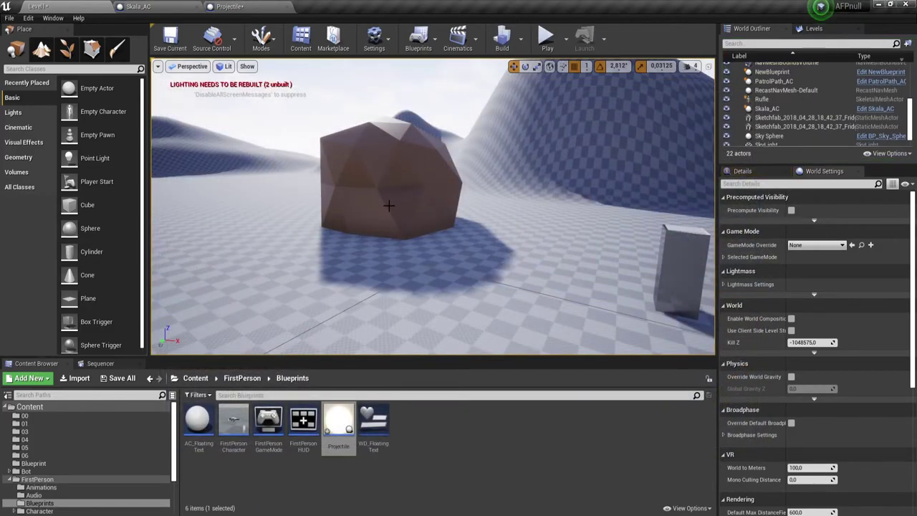
Step: Open the SkalsDESTRO_Skals rock mesh from folder 06 and show its box collision
{"action": "left_click", "coordinate": [194, 377]}
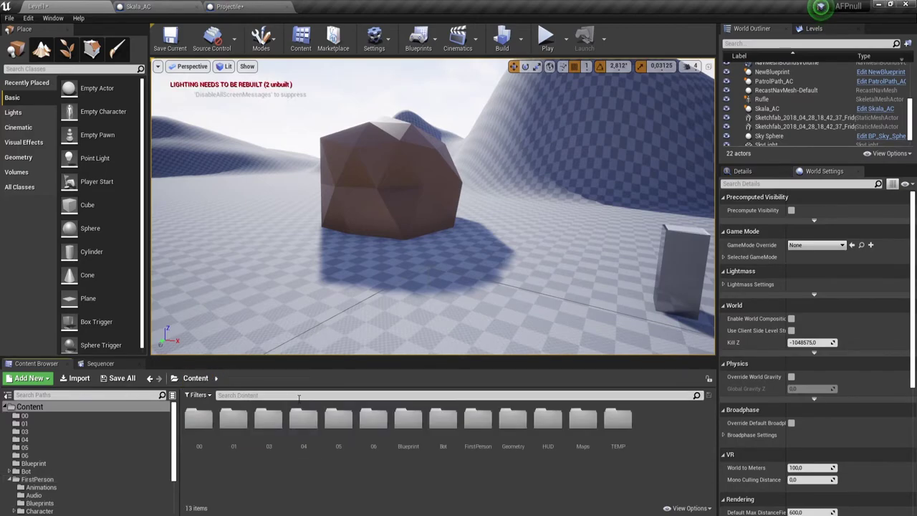
{"action": "double_click", "coordinate": [375, 419]}
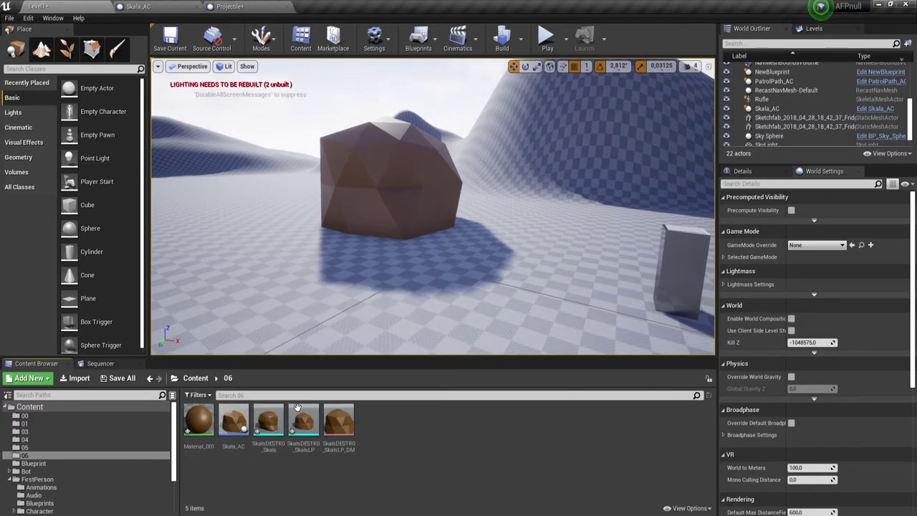
{"action": "left_click_drag", "start_coordinate": [269, 423], "coordinate": [383, 269]}
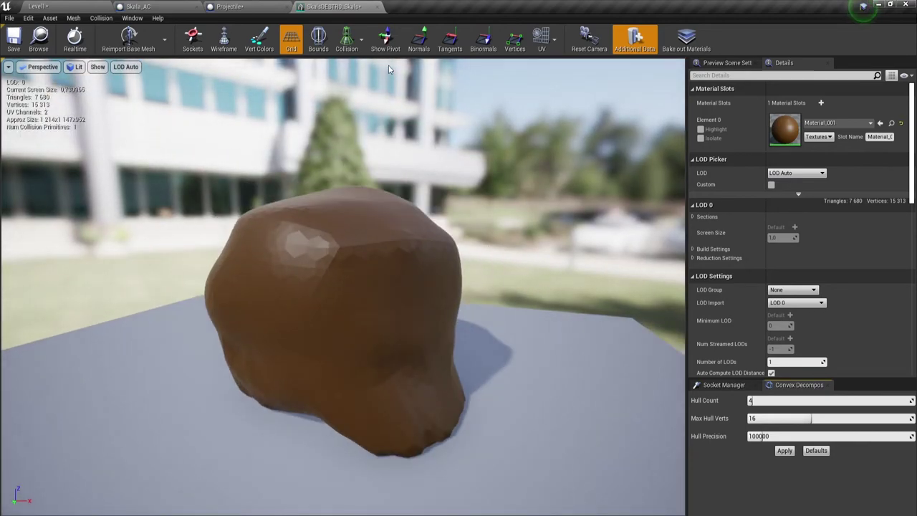
{"action": "left_click", "coordinate": [346, 36]}
{"action": "left_click", "coordinate": [374, 68]}
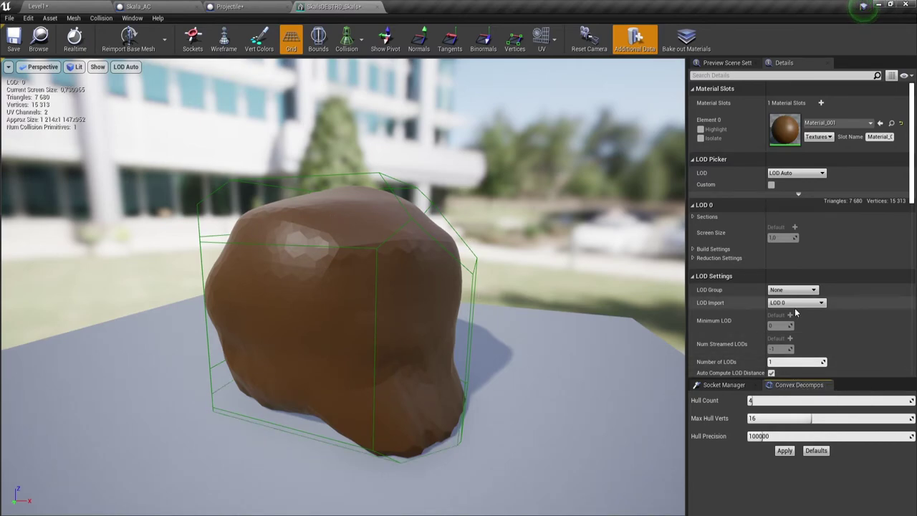
Step: Select the green collision box and delete it, leaving 0 collision primitives
{"action": "scroll", "coordinate": [788, 287], "scroll_direction": "down", "scroll_amount": 2}
{"action": "scroll", "coordinate": [781, 272], "scroll_direction": "down", "scroll_amount": 1}
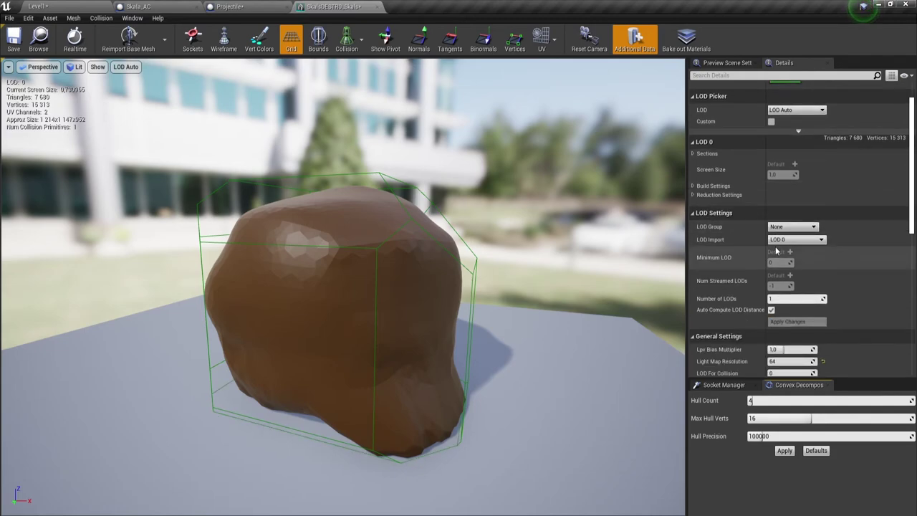
{"action": "scroll", "coordinate": [774, 248], "scroll_direction": "down", "scroll_amount": 2}
{"action": "scroll", "coordinate": [774, 247], "scroll_direction": "down", "scroll_amount": 2}
{"action": "left_click", "coordinate": [408, 188]}
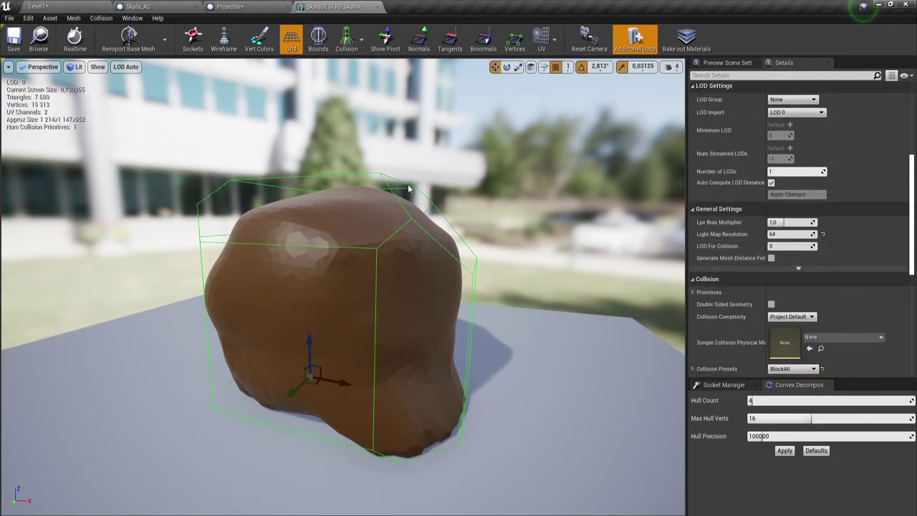
{"action": "key", "text": "Delete"}
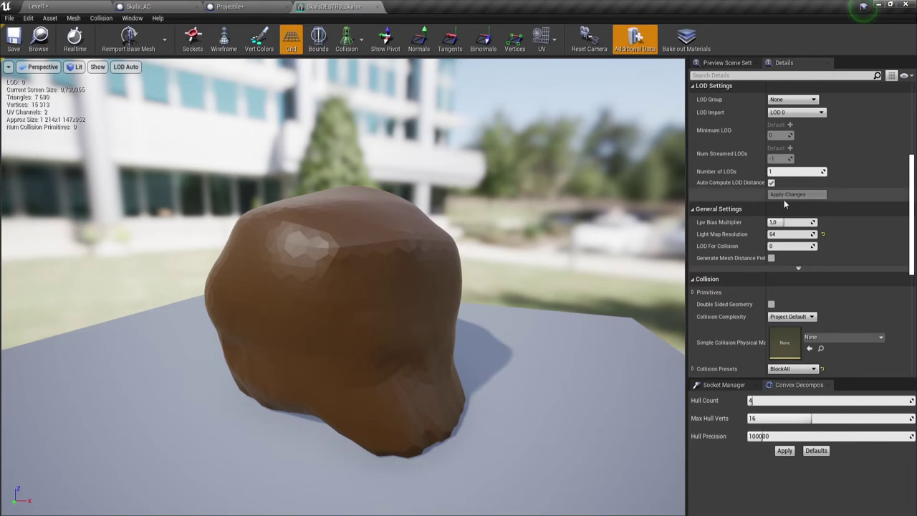
{"action": "scroll", "coordinate": [788, 229], "scroll_direction": "up", "scroll_amount": 2}
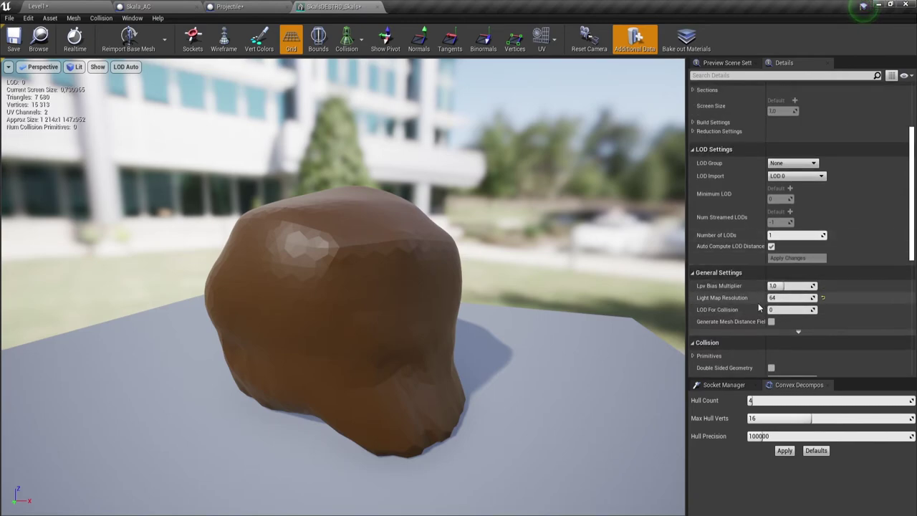
{"action": "scroll", "coordinate": [765, 296], "scroll_direction": "up", "scroll_amount": 4}
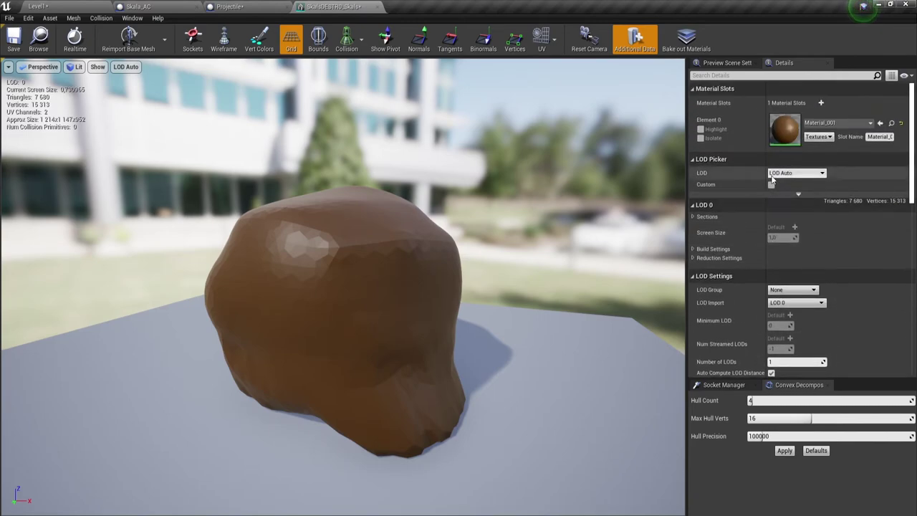
{"action": "scroll", "coordinate": [772, 178], "scroll_direction": "down", "scroll_amount": 2}
{"action": "scroll", "coordinate": [752, 200], "scroll_direction": "down", "scroll_amount": 6}
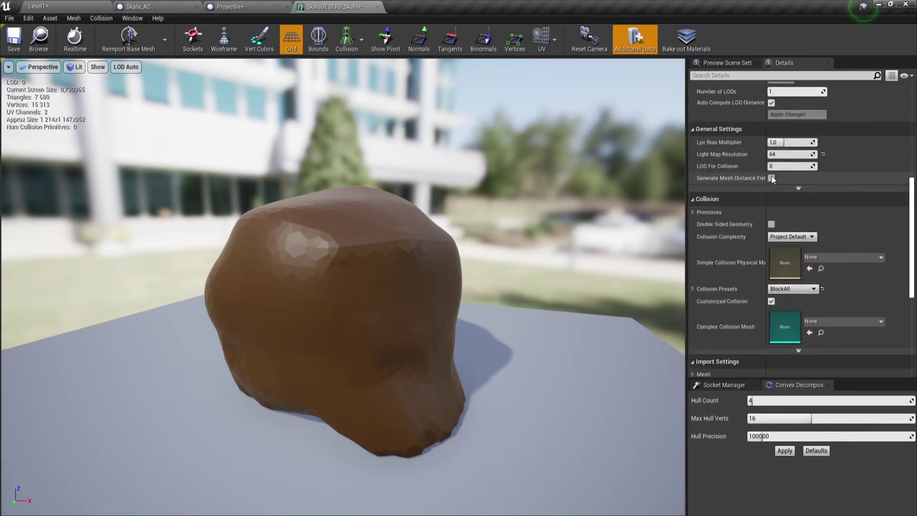
Step: Set the rock's Collision Complexity to Use Complex Collision As Simple, apply, save, and close
{"action": "left_click", "coordinate": [794, 237]}
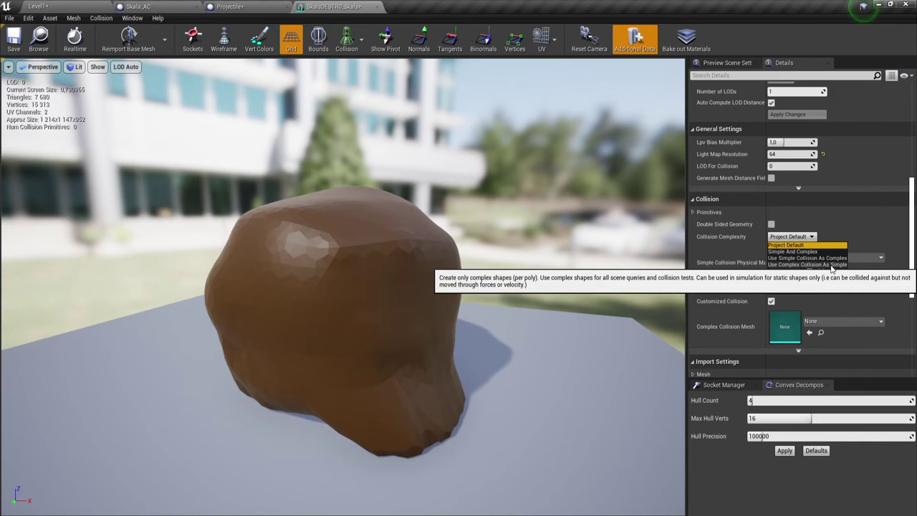
{"action": "left_click", "coordinate": [832, 265]}
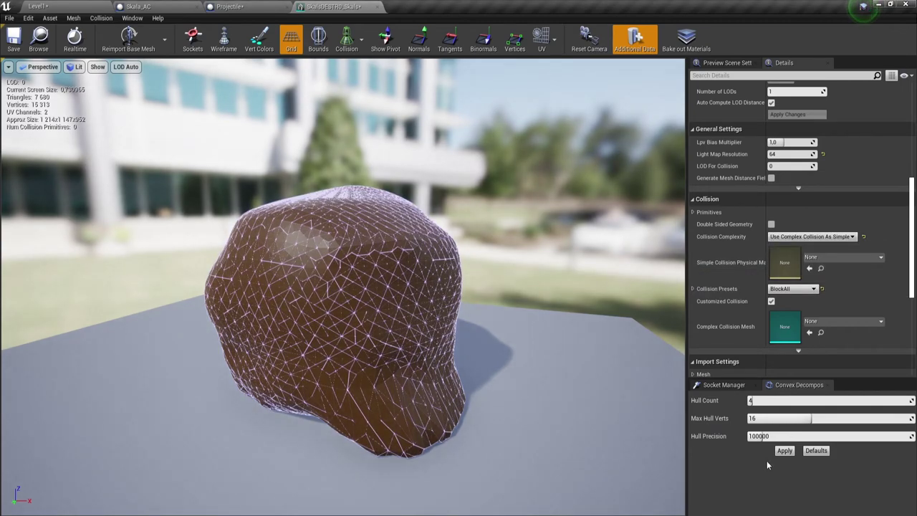
{"action": "left_click", "coordinate": [785, 450]}
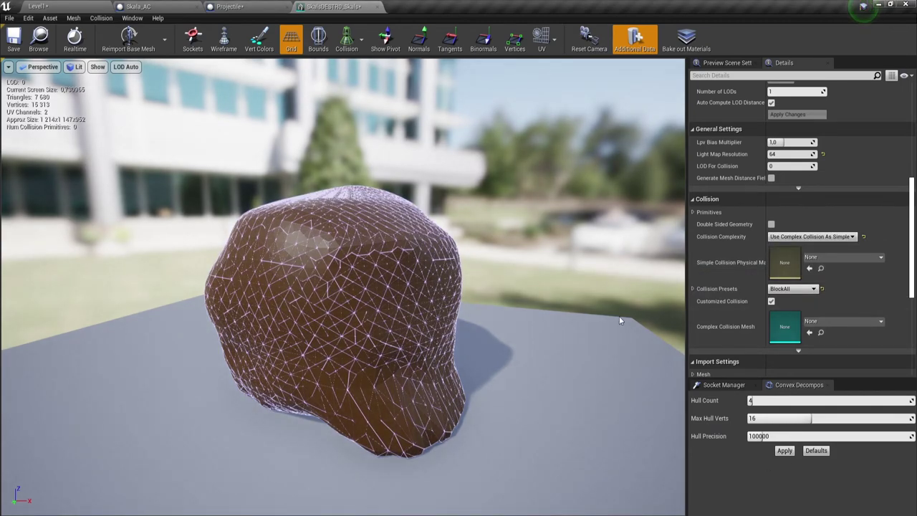
{"action": "left_click", "coordinate": [16, 37]}
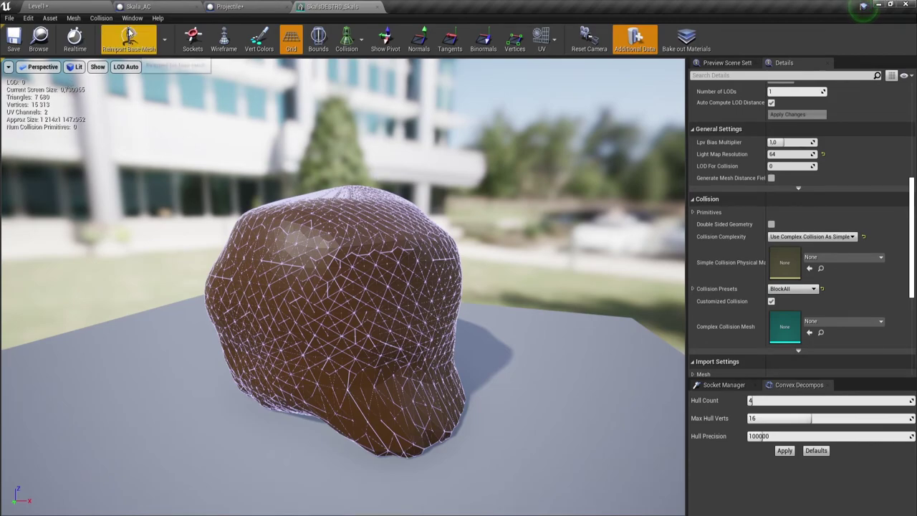
{"action": "left_click", "coordinate": [378, 8]}
Step: Set the Projectile's Damage Radius to 10, recompile the blueprint, and start a play-test
{"action": "left_click", "coordinate": [347, 252]}
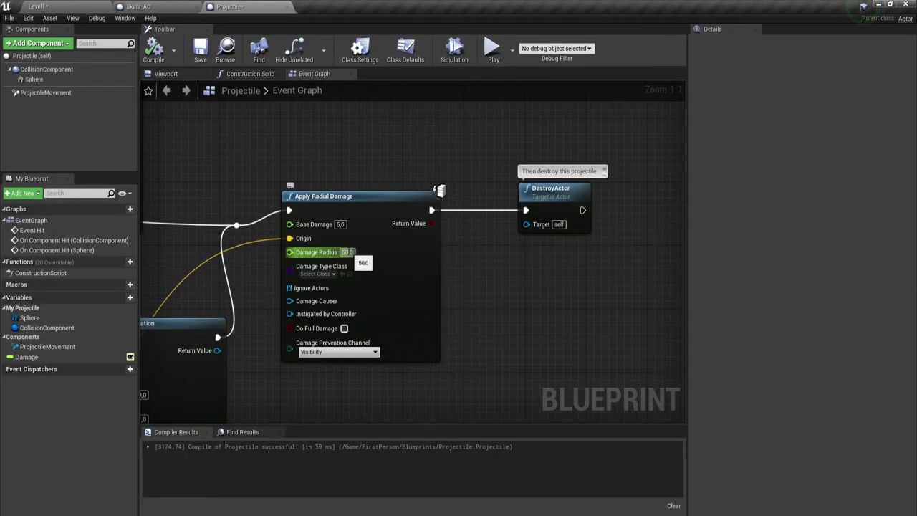
{"action": "type", "text": "10"}
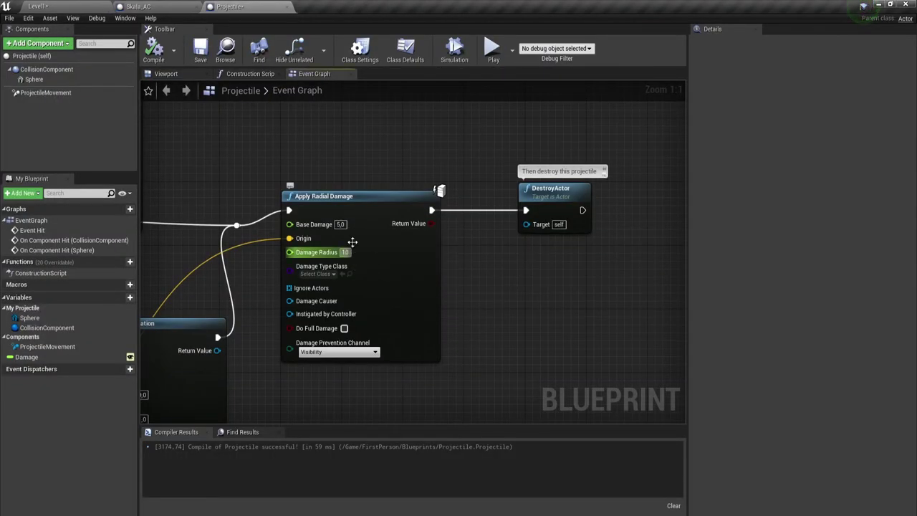
{"action": "key", "text": "Return"}
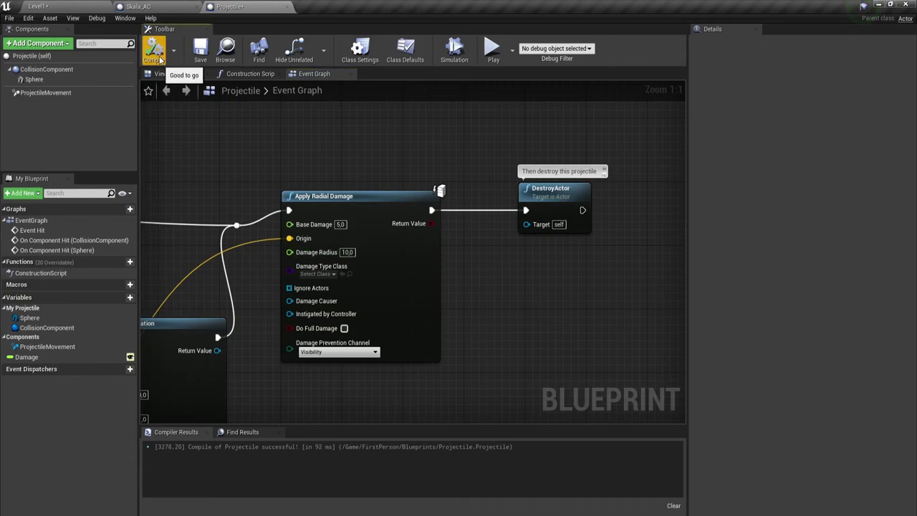
{"action": "left_click", "coordinate": [153, 48]}
{"action": "left_click", "coordinate": [493, 48]}
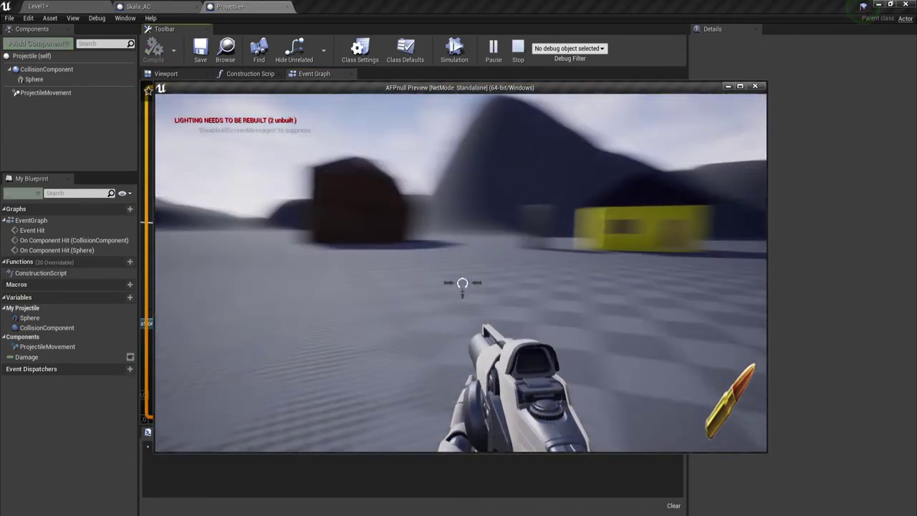
Step: Walk around the large rock and fire five shots at it from different angles
{"action": "key", "text": "w"}
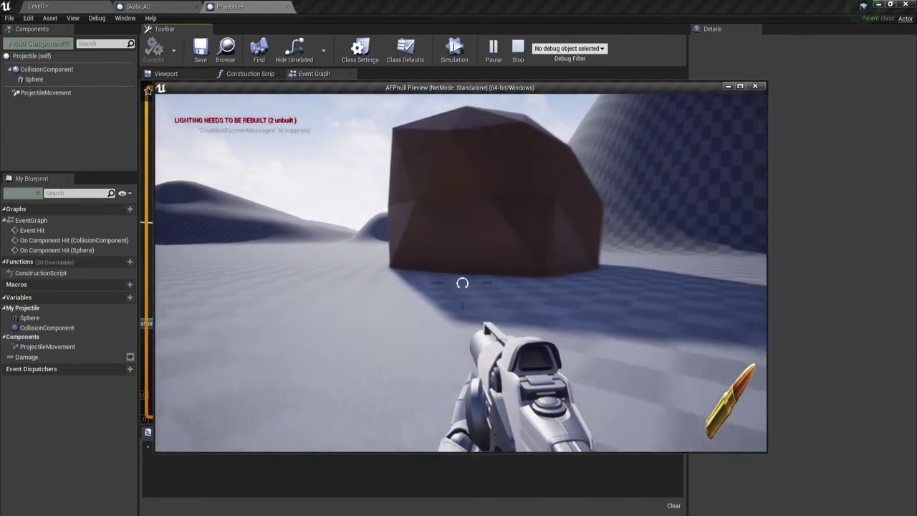
{"action": "key", "text": "a"}
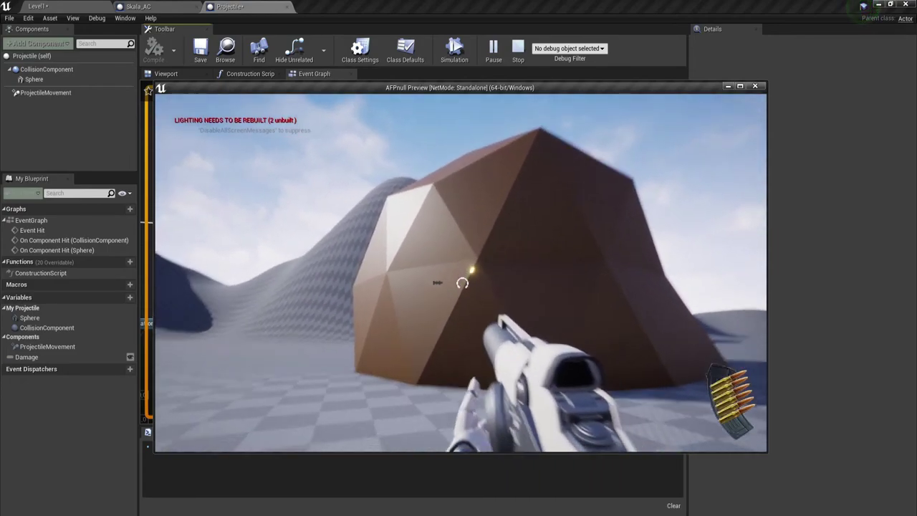
{"action": "left_click", "coordinate": [463, 283]}
{"action": "left_click", "coordinate": [463, 283]}
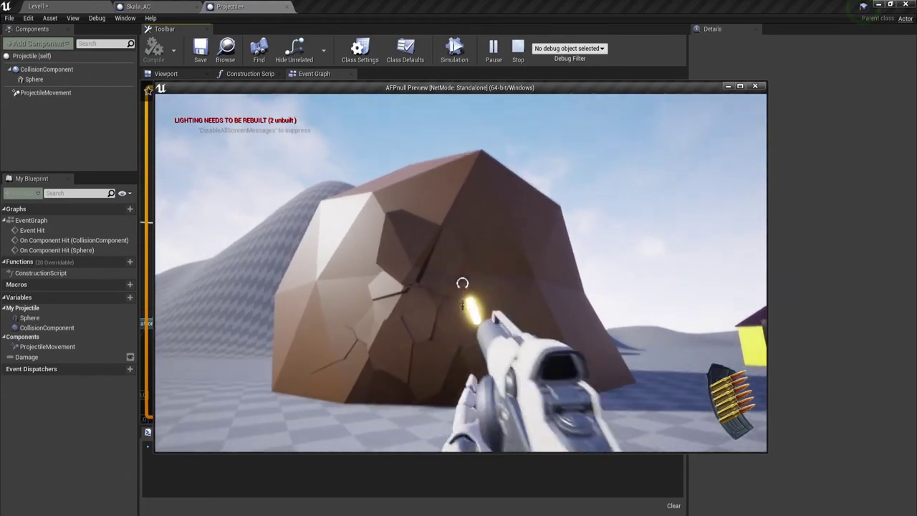
{"action": "key", "text": "w"}
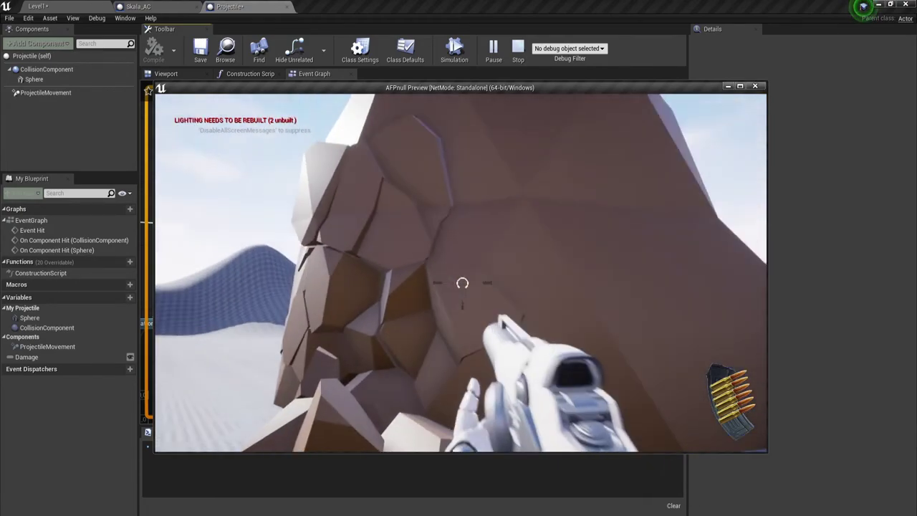
{"action": "key", "text": "s"}
{"action": "left_click", "coordinate": [463, 283]}
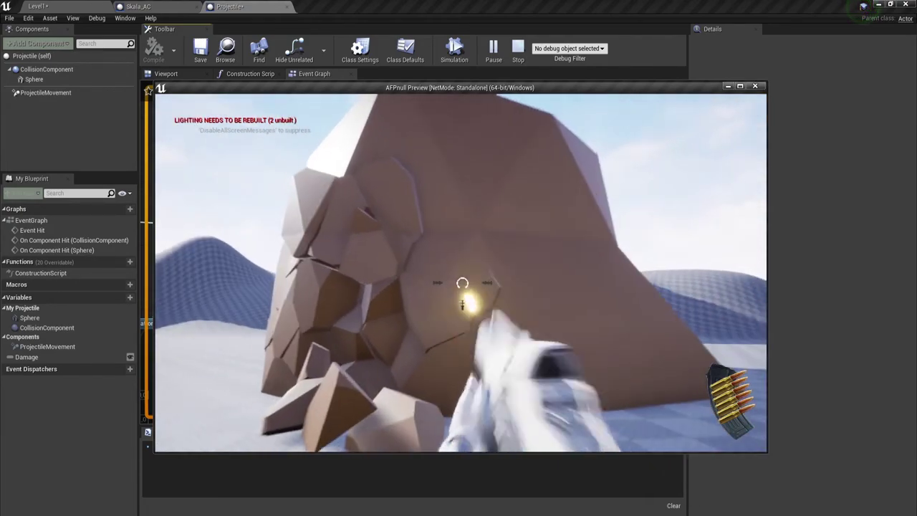
{"action": "left_click", "coordinate": [462, 283]}
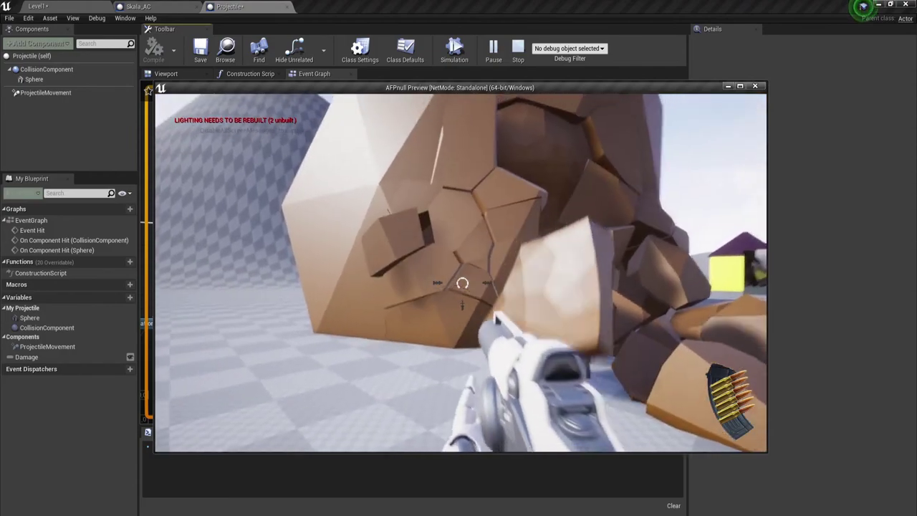
{"action": "left_click", "coordinate": [462, 283]}
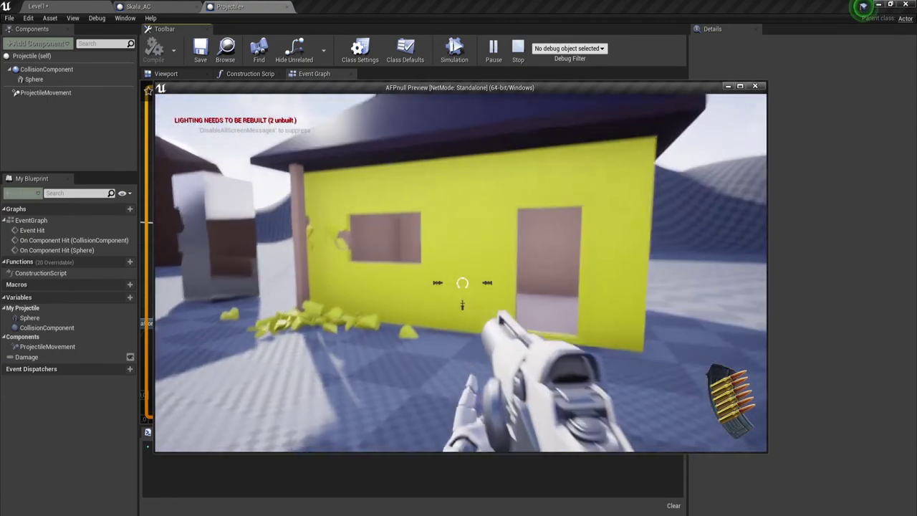
Step: Fire three shots at the yellow house wall around and beside the doorway
{"action": "left_click", "coordinate": [463, 283]}
{"action": "left_click", "coordinate": [462, 283]}
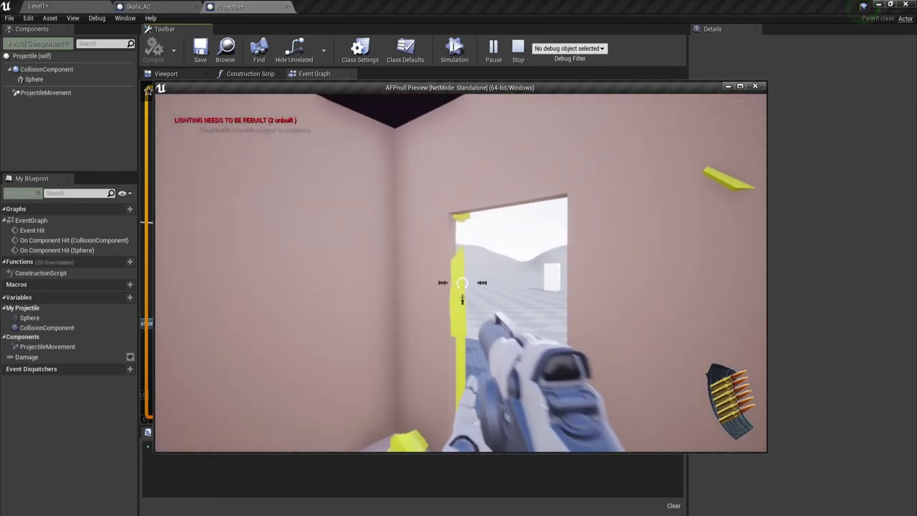
{"action": "left_click", "coordinate": [463, 283]}
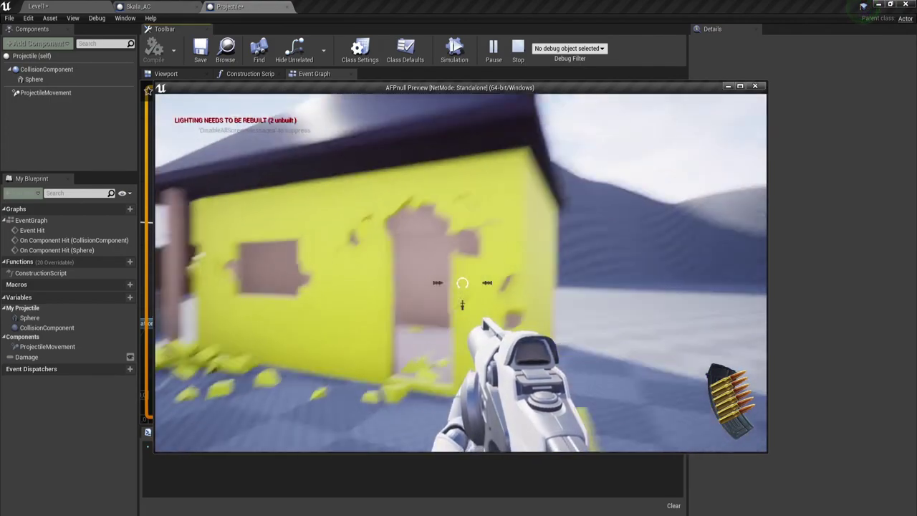